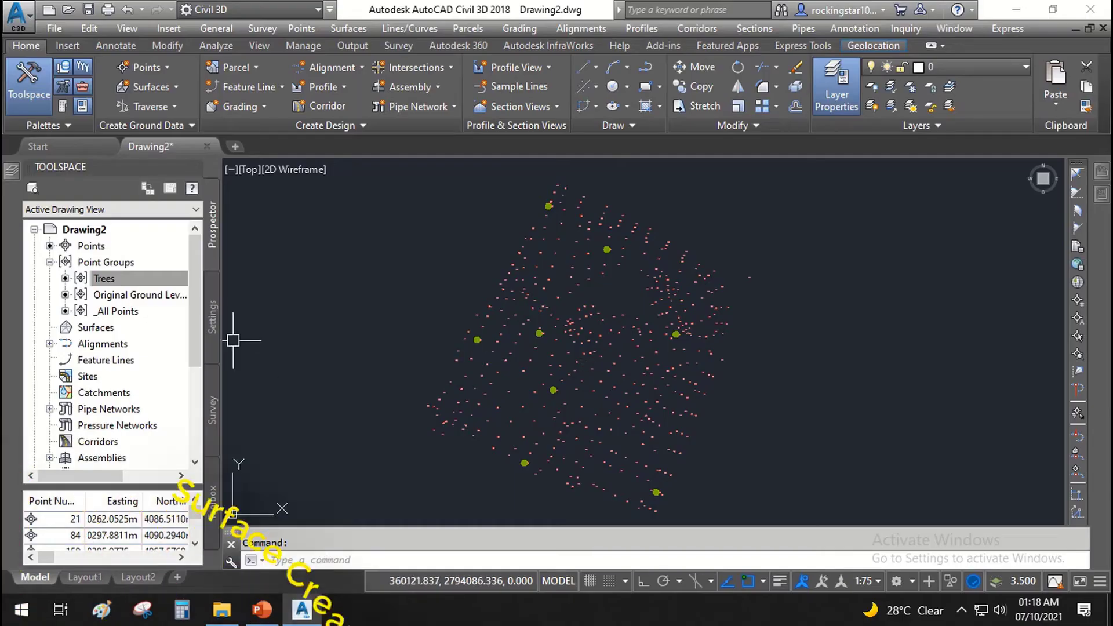
pyautogui.click(50, 262)
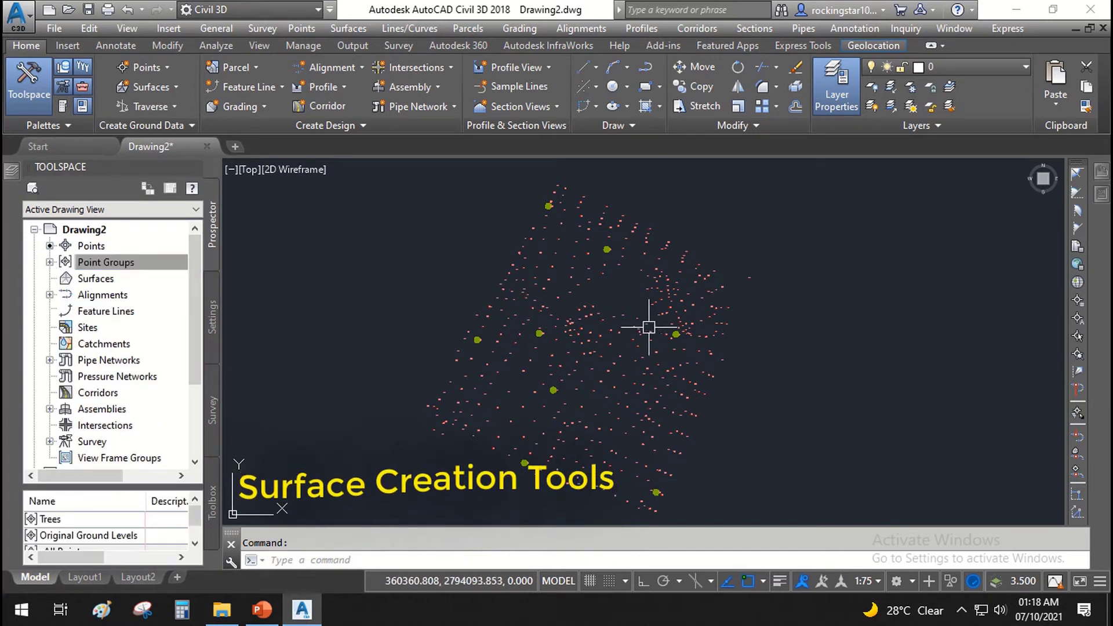
pyautogui.rightClick(92, 280)
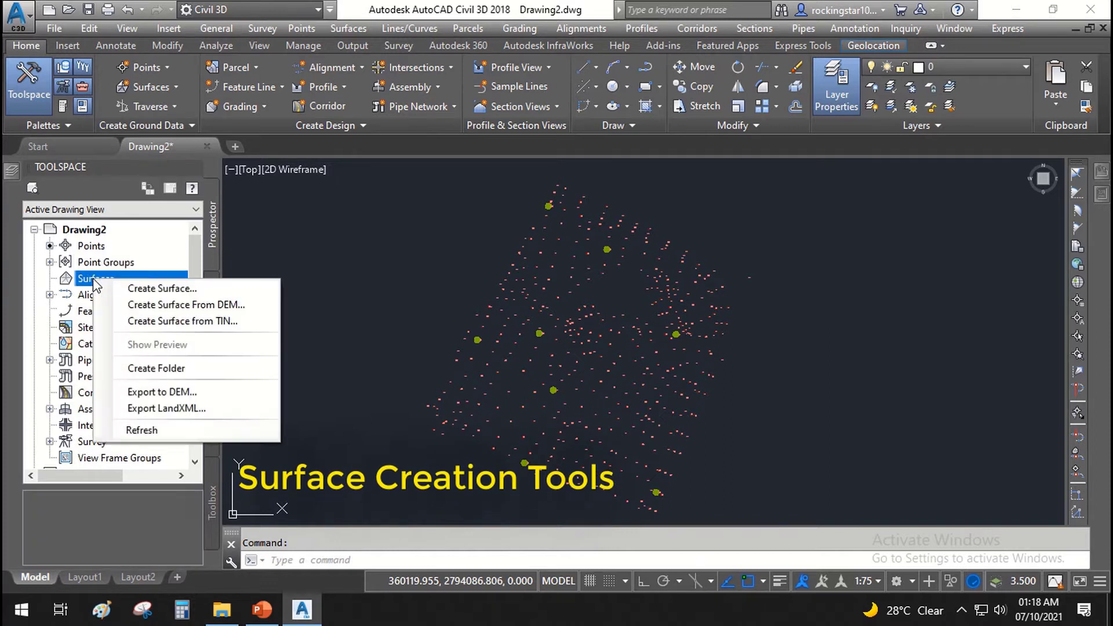
pyautogui.click(145, 288)
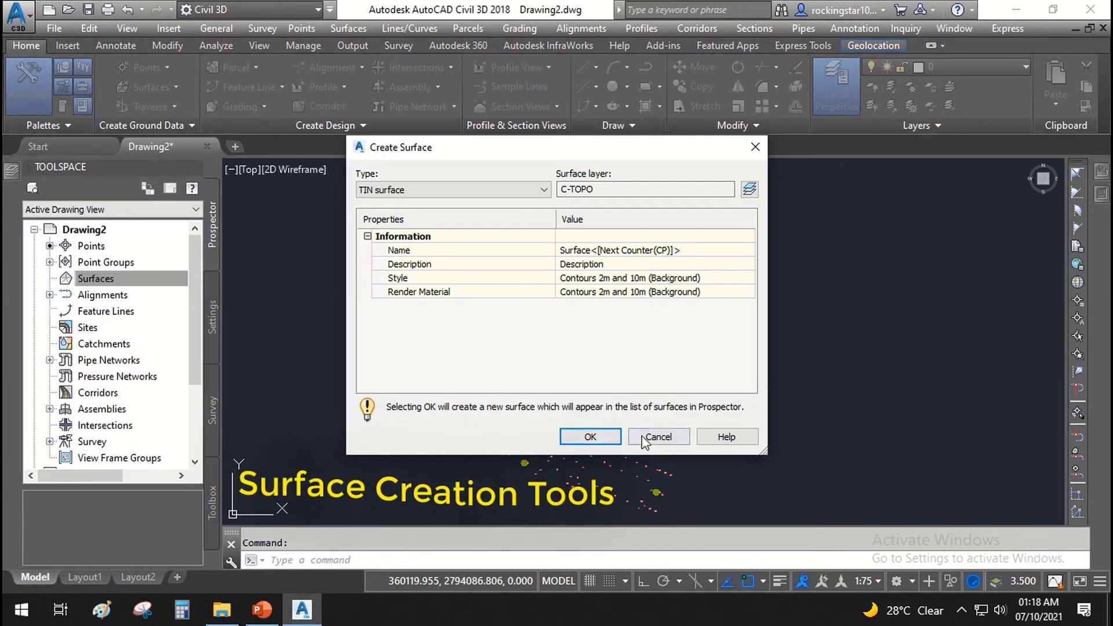
pyautogui.click(590, 437)
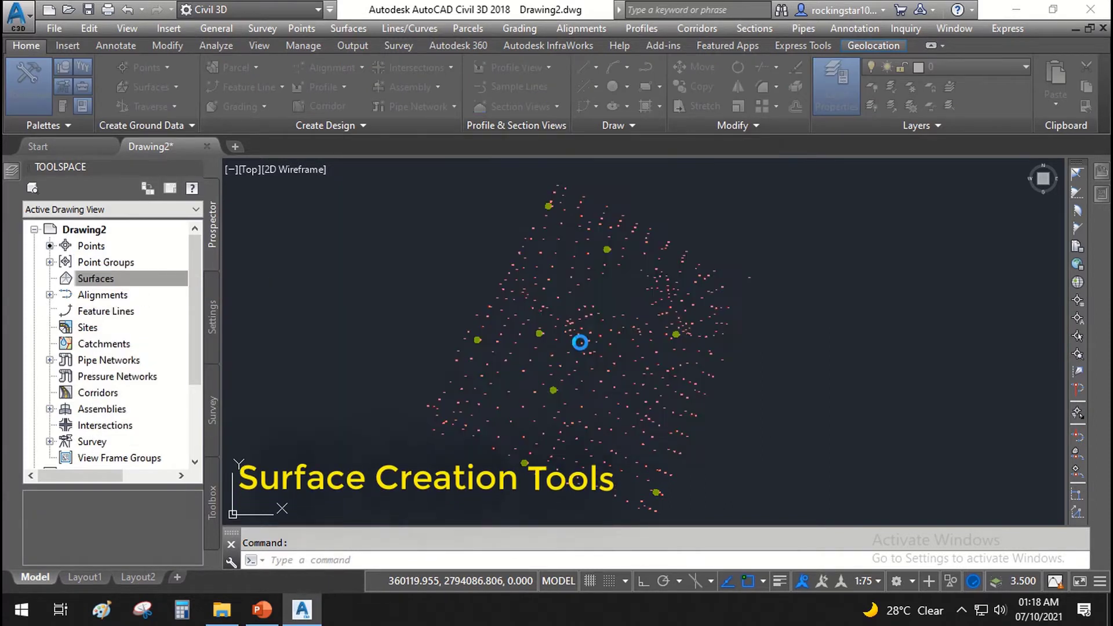
pyautogui.click(338, 29)
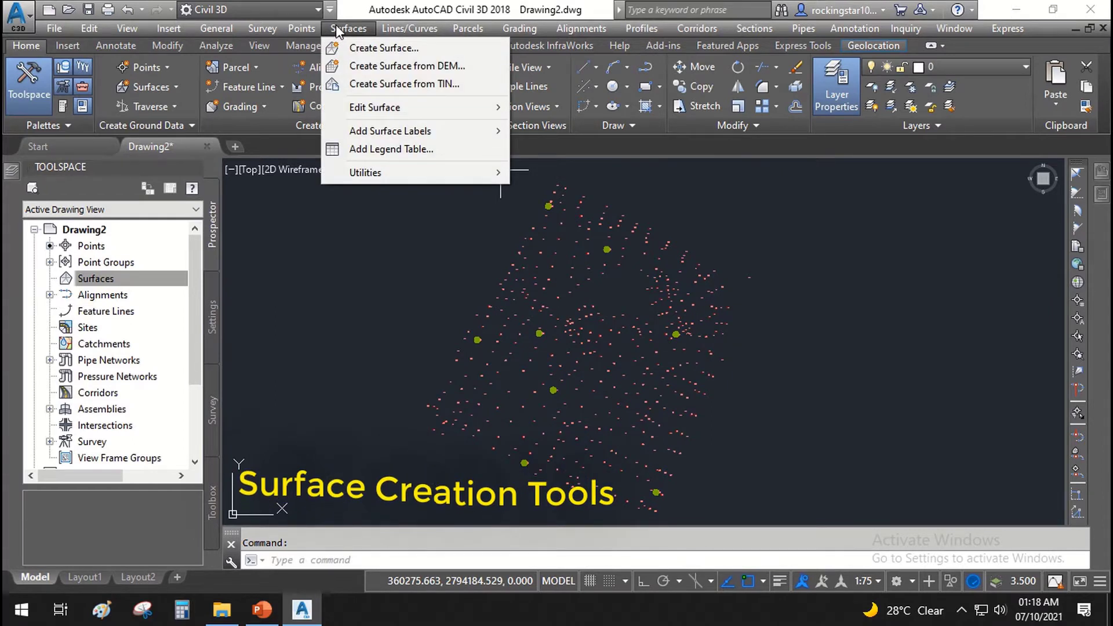
pyautogui.click(358, 50)
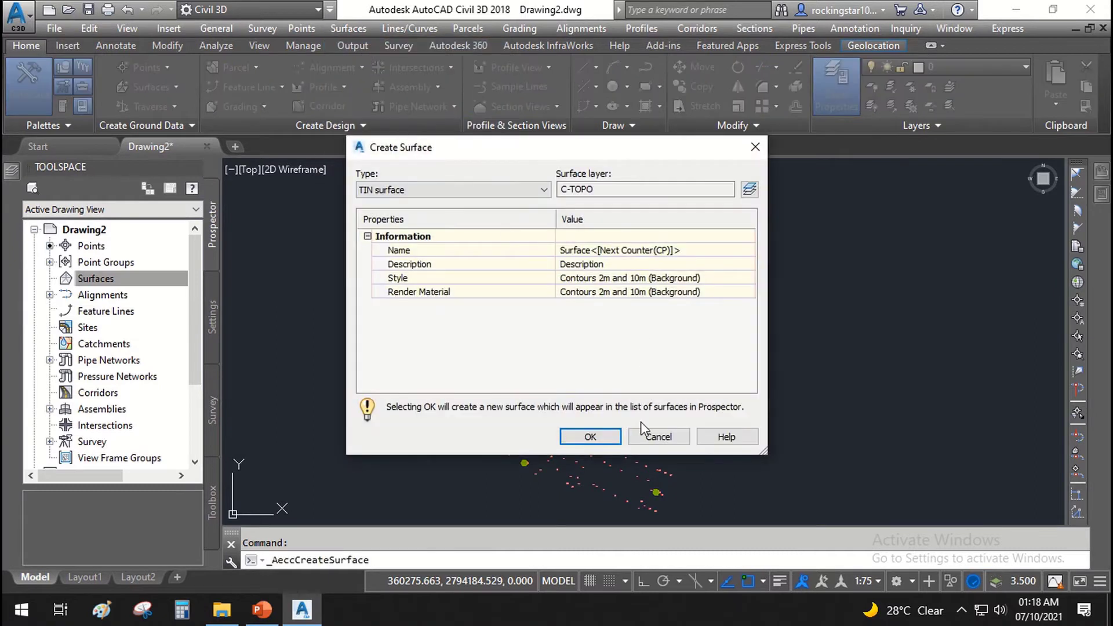
pyautogui.click(661, 436)
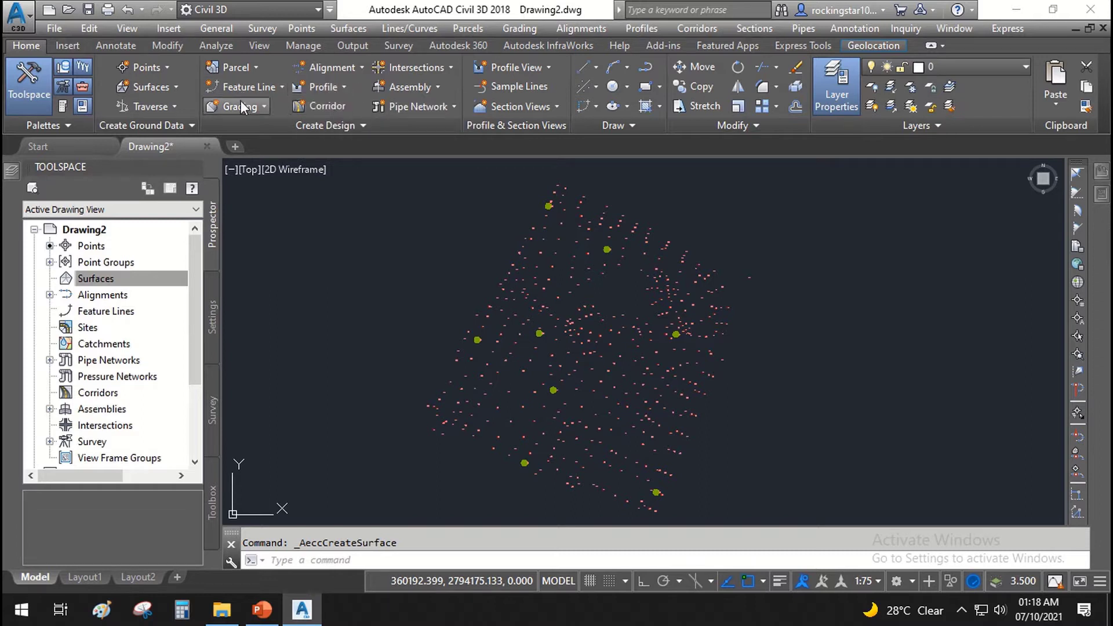
# - Create a TIN surface named Original Ground on layer C-TOPO with the Contours 2m and 10m (Background) style
pyautogui.click(160, 88)
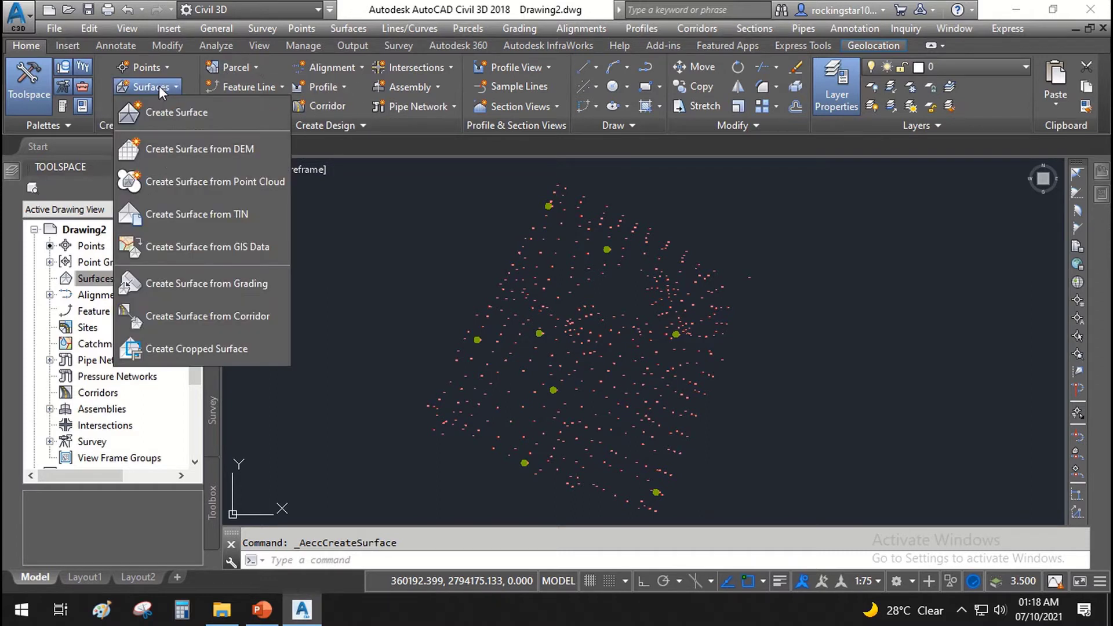
pyautogui.click(170, 114)
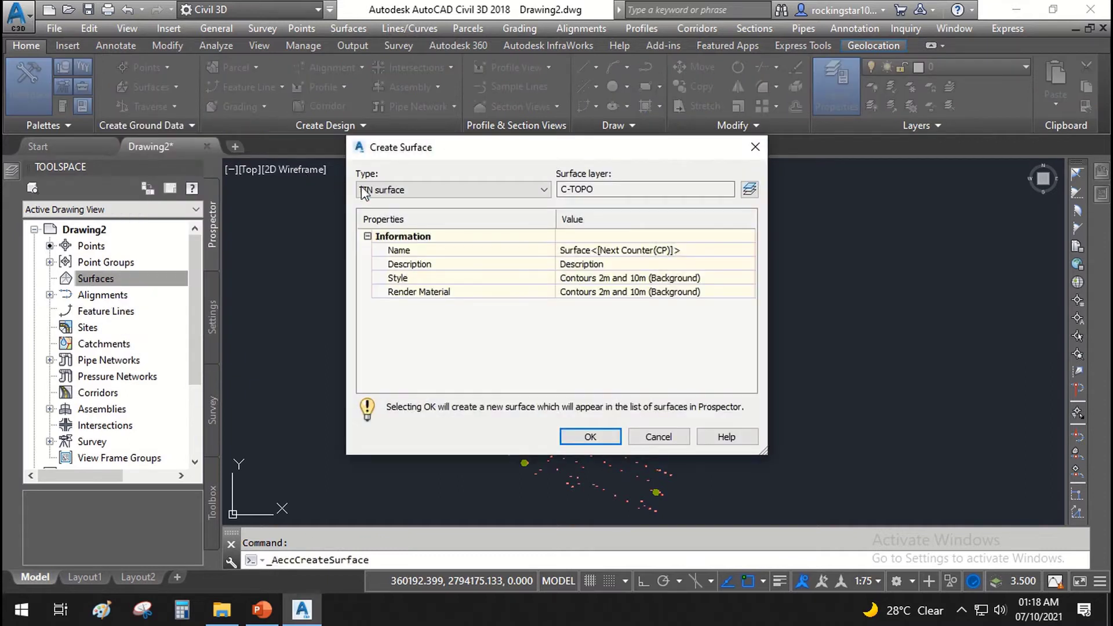
pyautogui.click(414, 193)
pyautogui.click(412, 192)
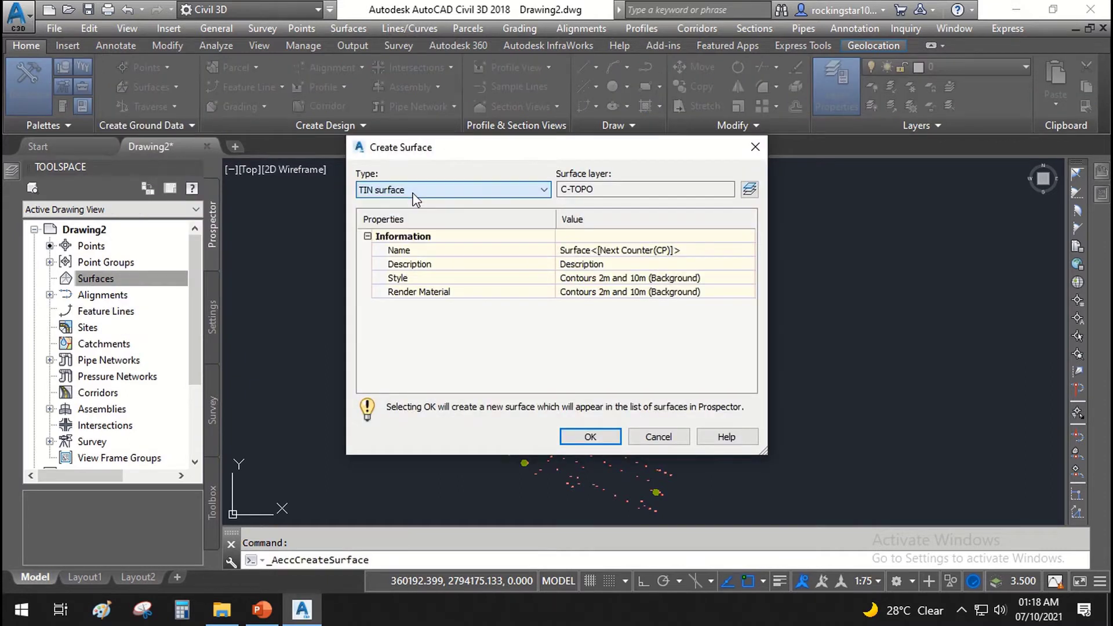
pyautogui.click(620, 251)
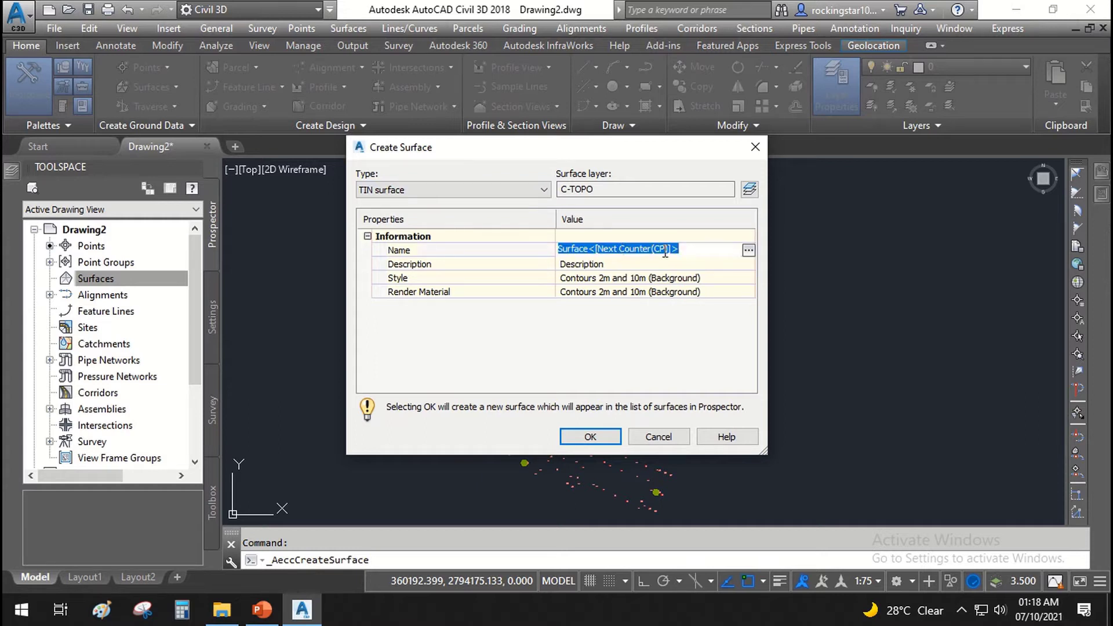
pyautogui.write('ound')
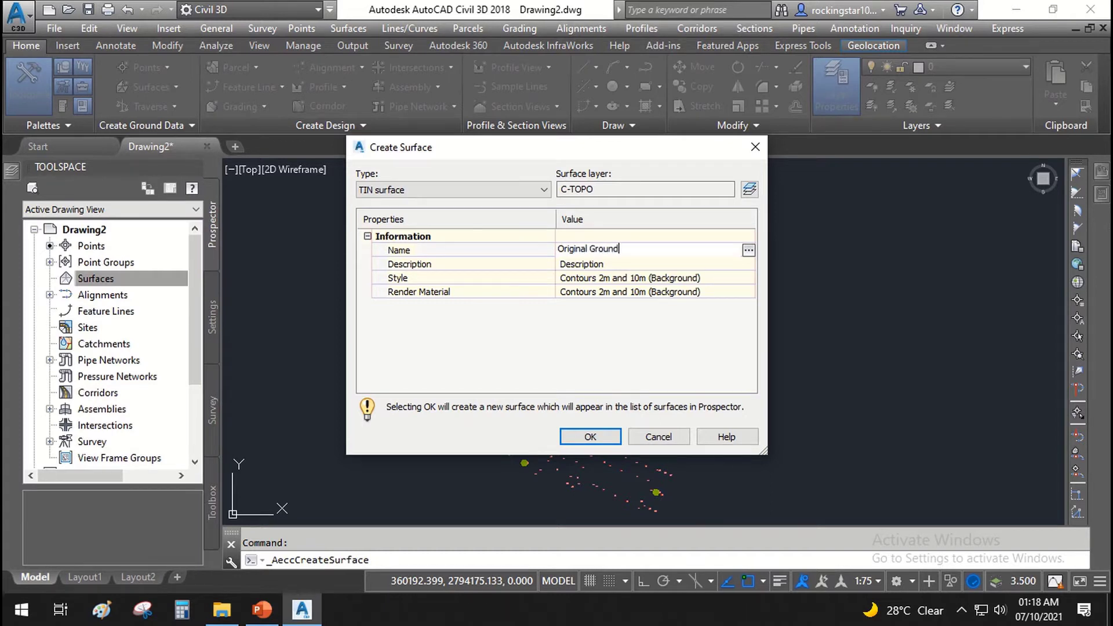
pyautogui.press('Return')
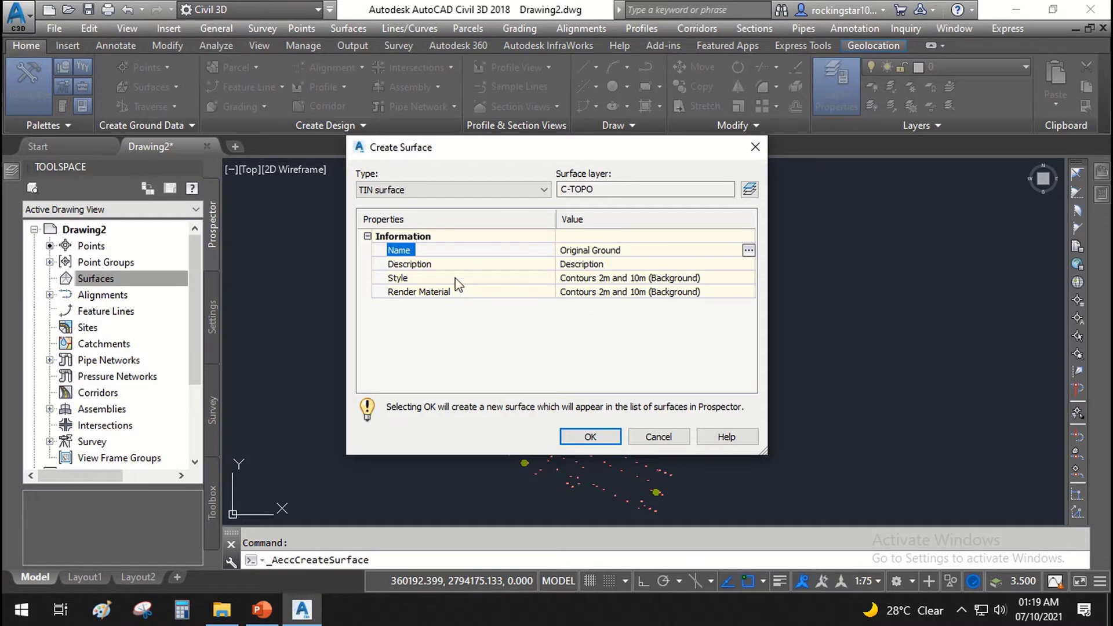
pyautogui.click(586, 437)
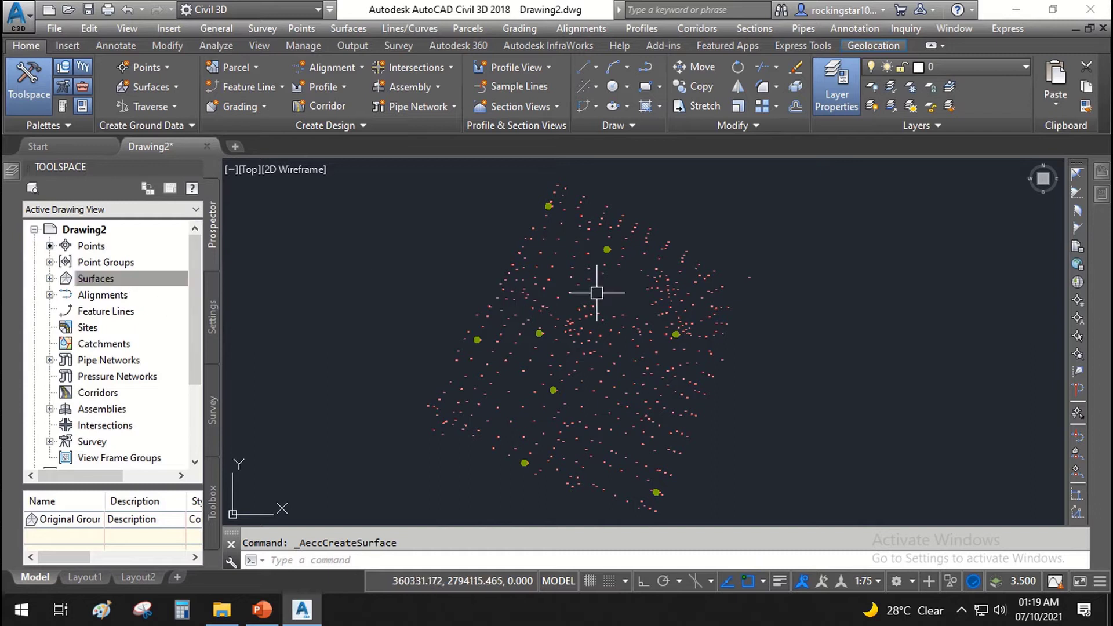
# - Expand the Original Ground surface down to its Definition and examine the data types it can be built from
pyautogui.click(50, 279)
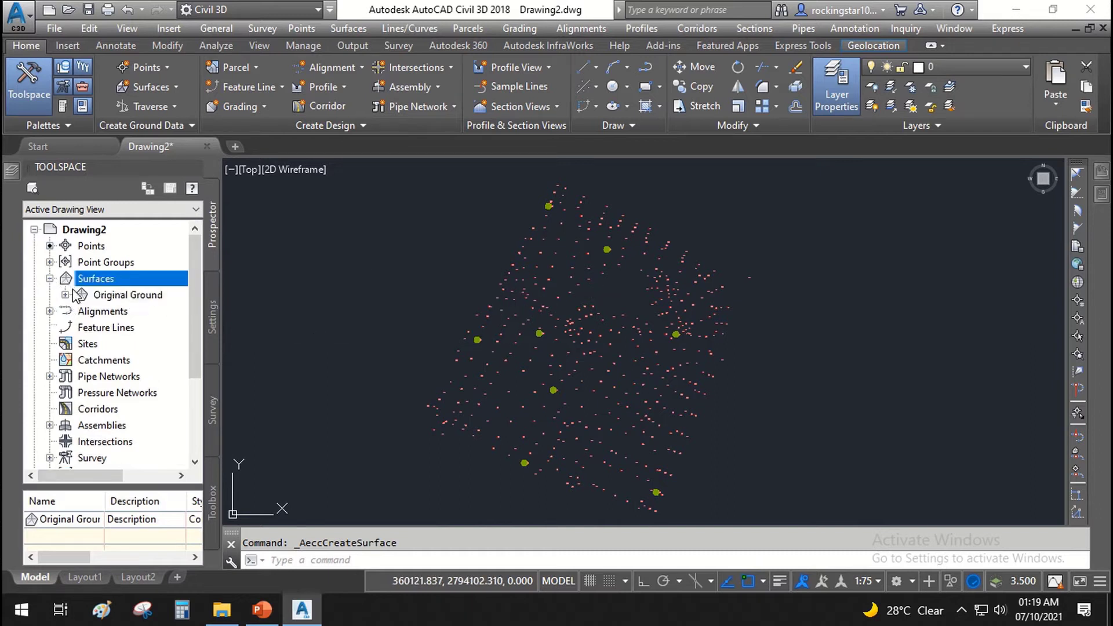
pyautogui.click(66, 295)
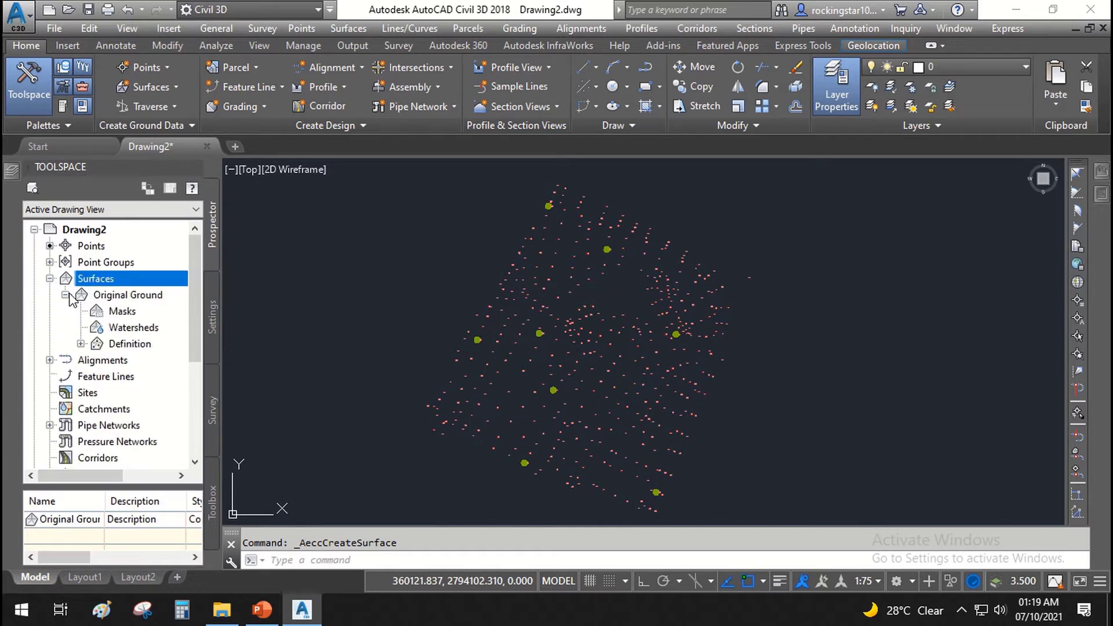
pyautogui.click(81, 344)
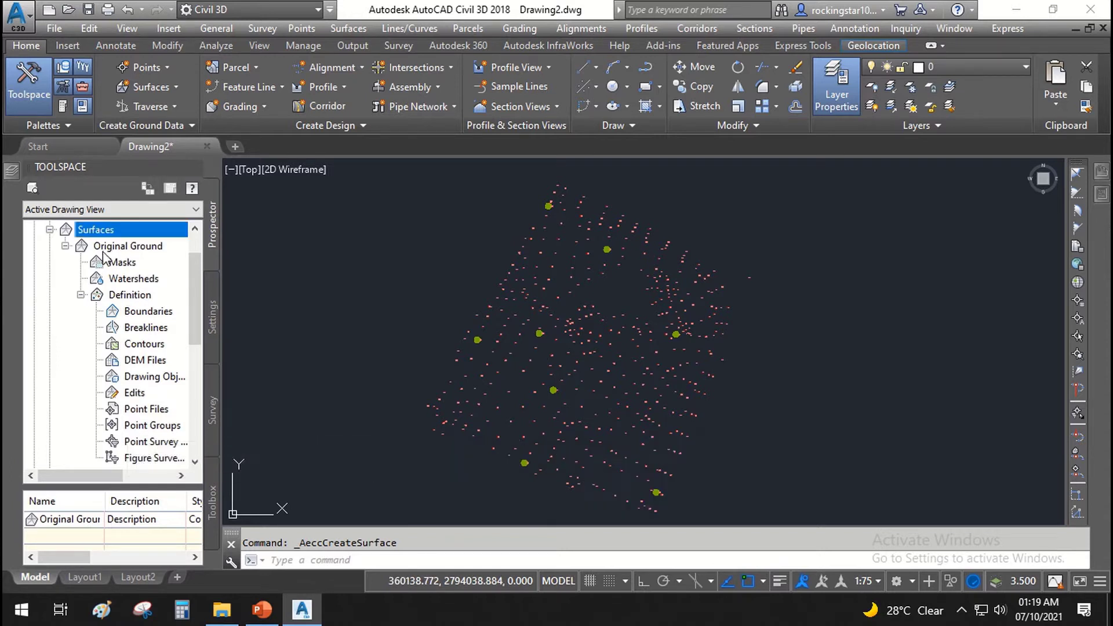
pyautogui.click(65, 247)
pyautogui.click(50, 230)
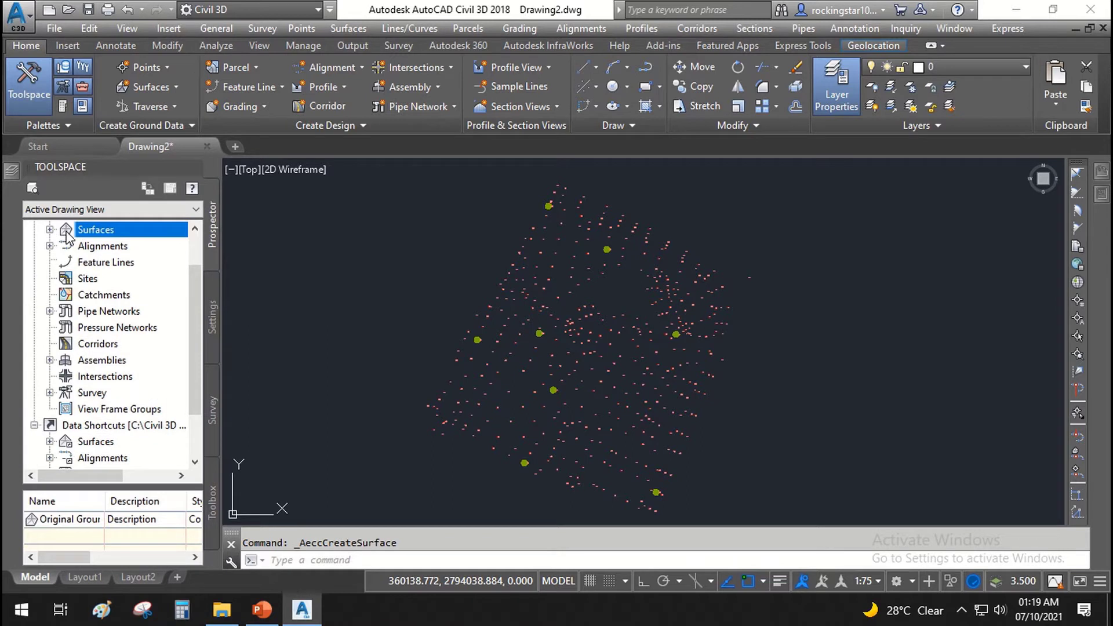
pyautogui.click(49, 229)
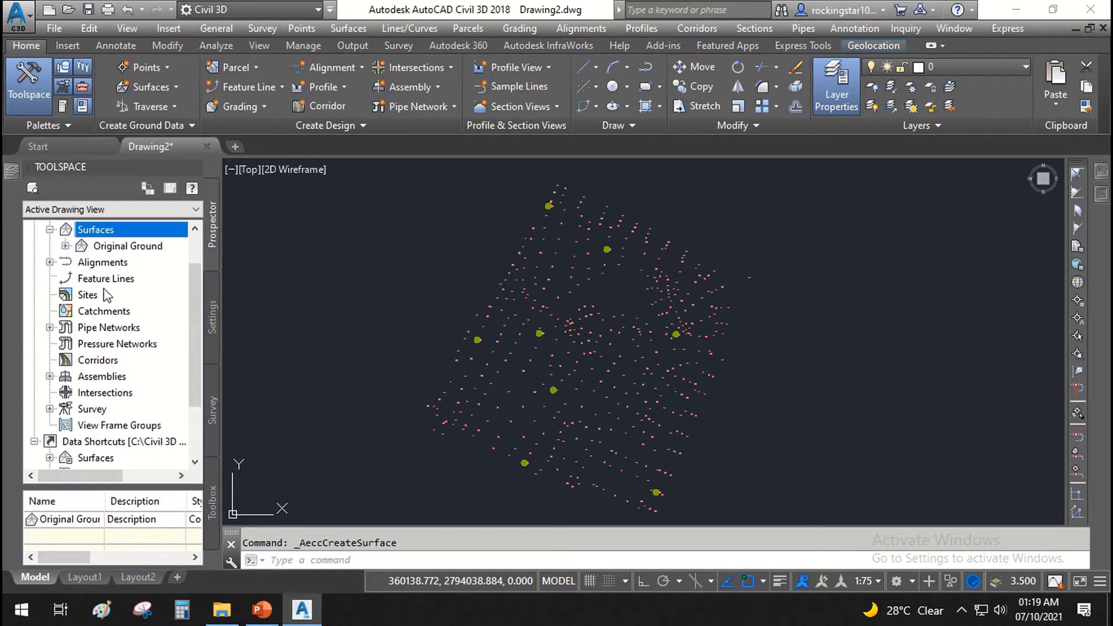
pyautogui.scroll(1, 116, 326)
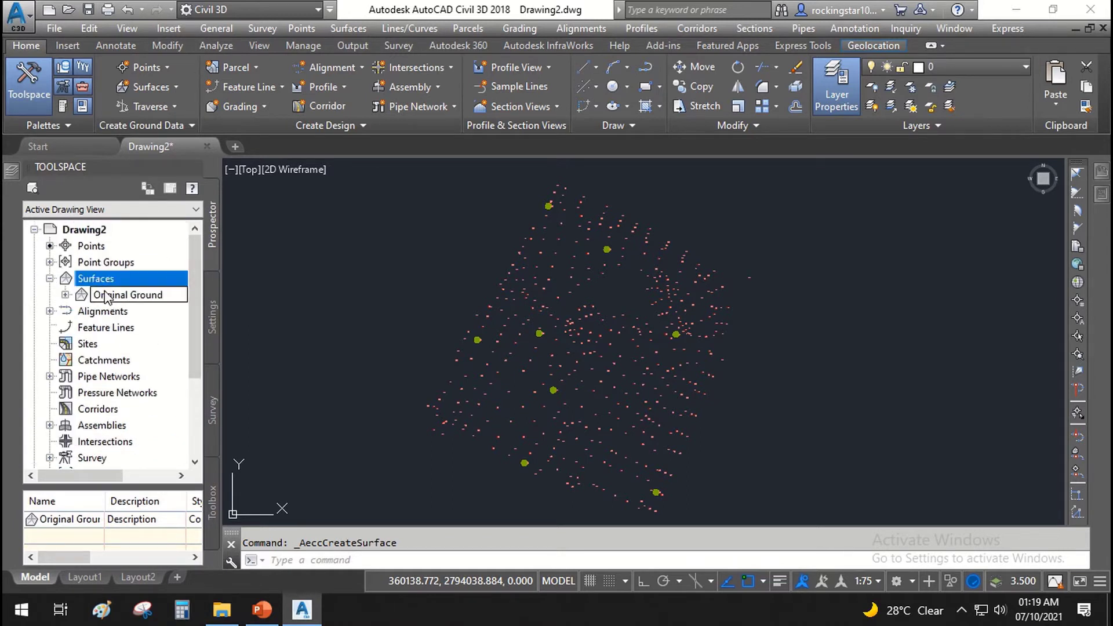
pyautogui.click(103, 296)
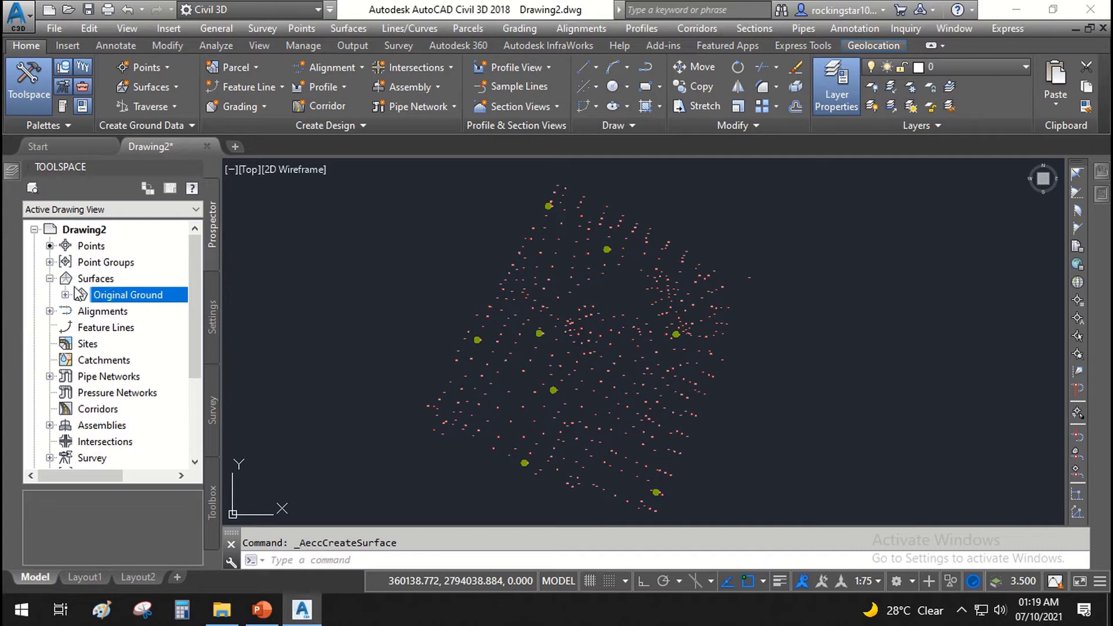
pyautogui.click(65, 296)
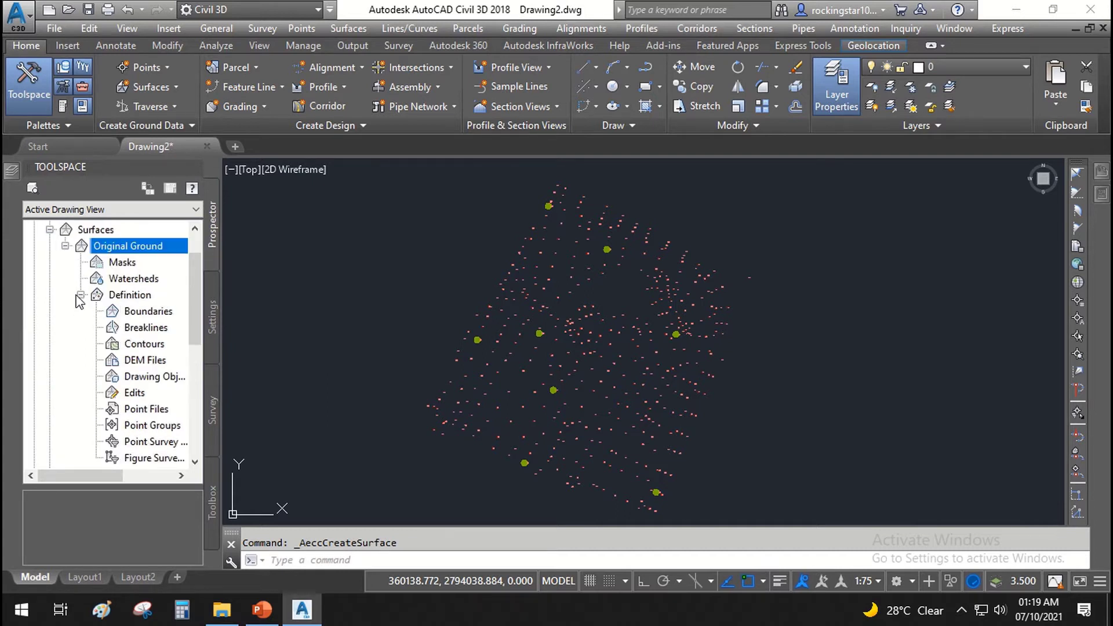
pyautogui.click(81, 295)
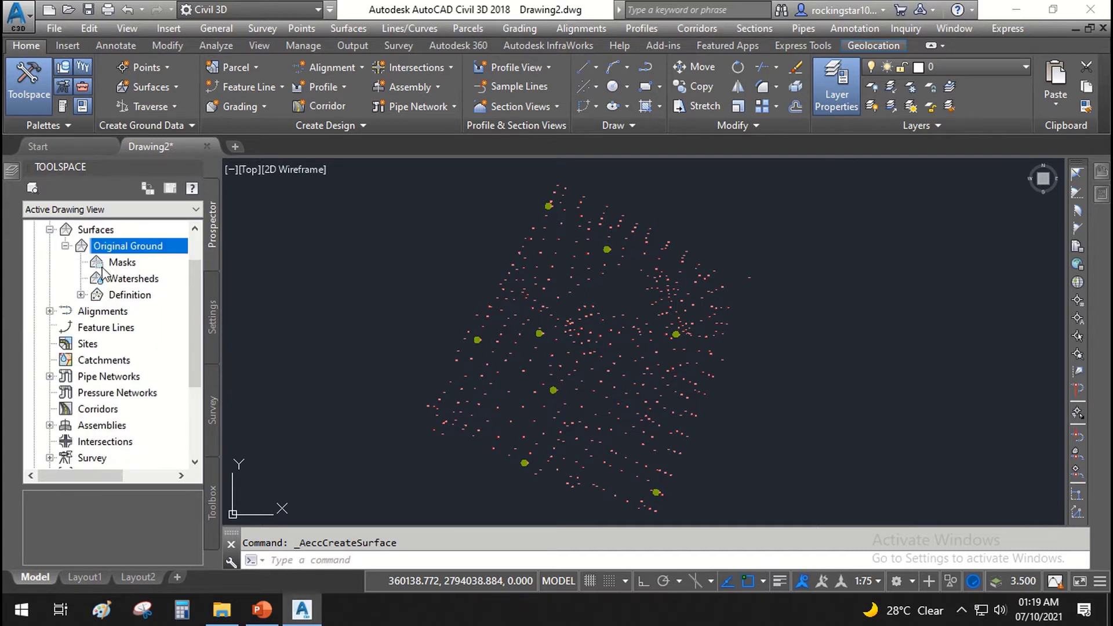
pyautogui.click(81, 295)
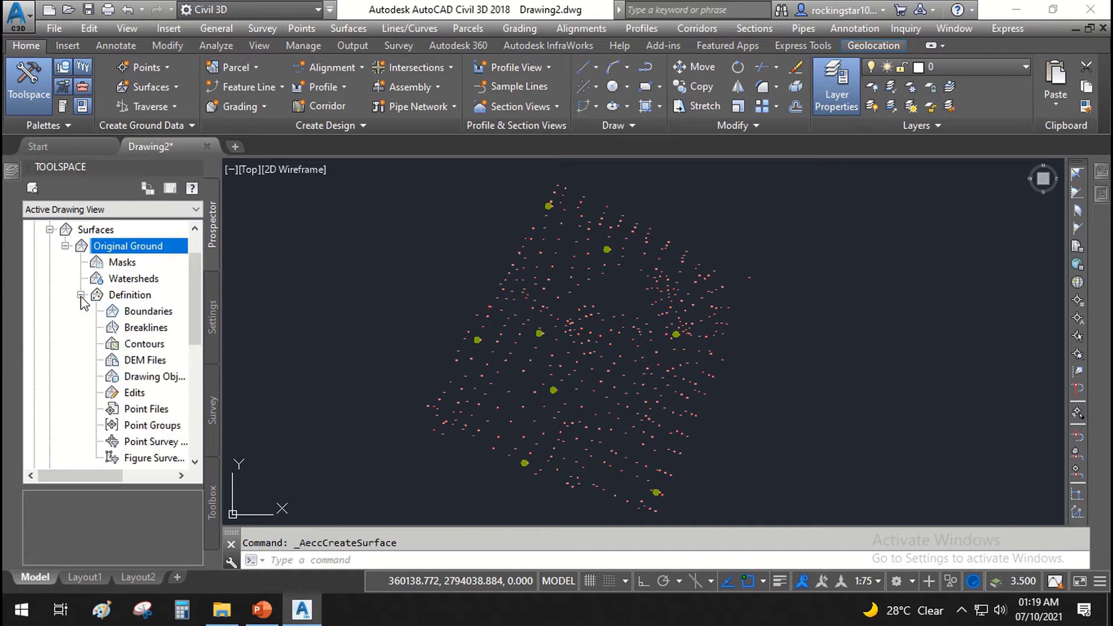
# - Add the Trees and Original Ground Levels point groups to the Original Ground surface's definition
pyautogui.click(140, 428)
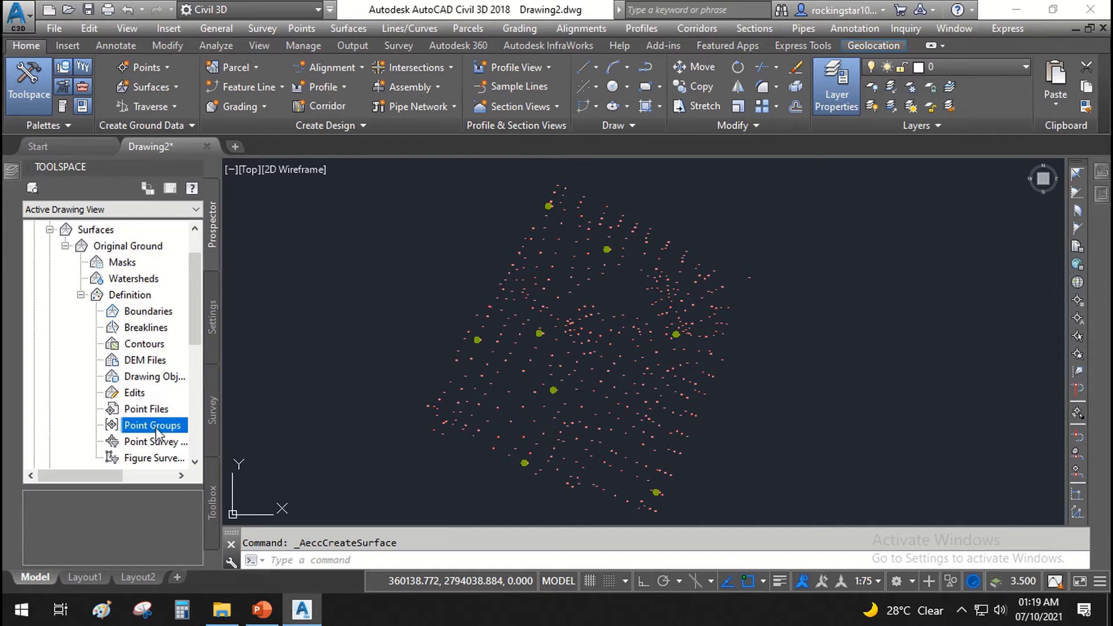
pyautogui.rightClick(158, 432)
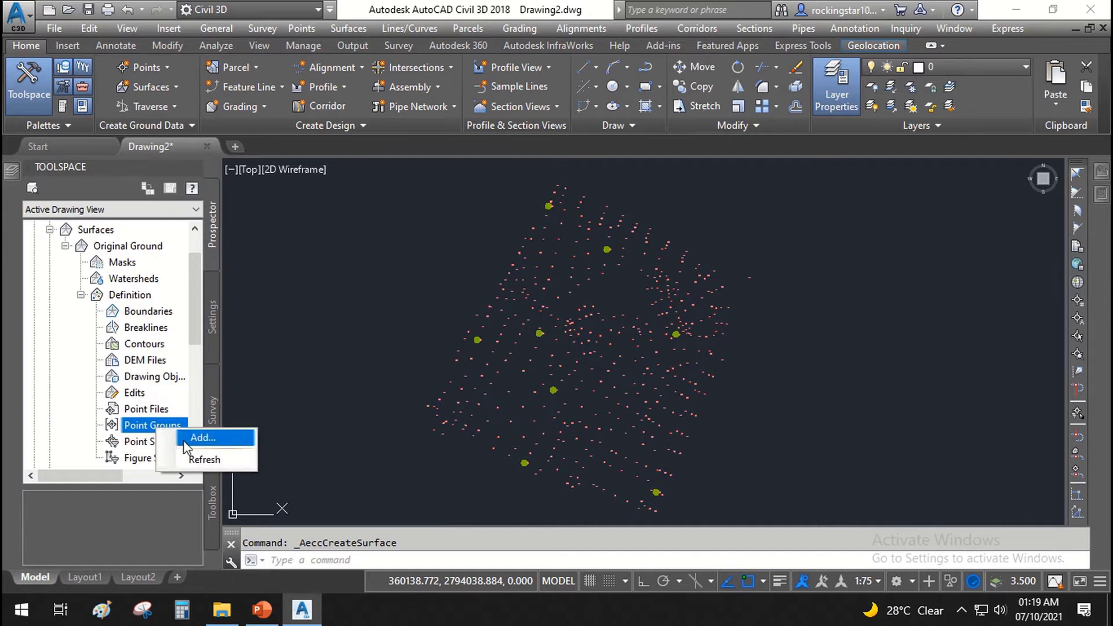
pyautogui.click(184, 440)
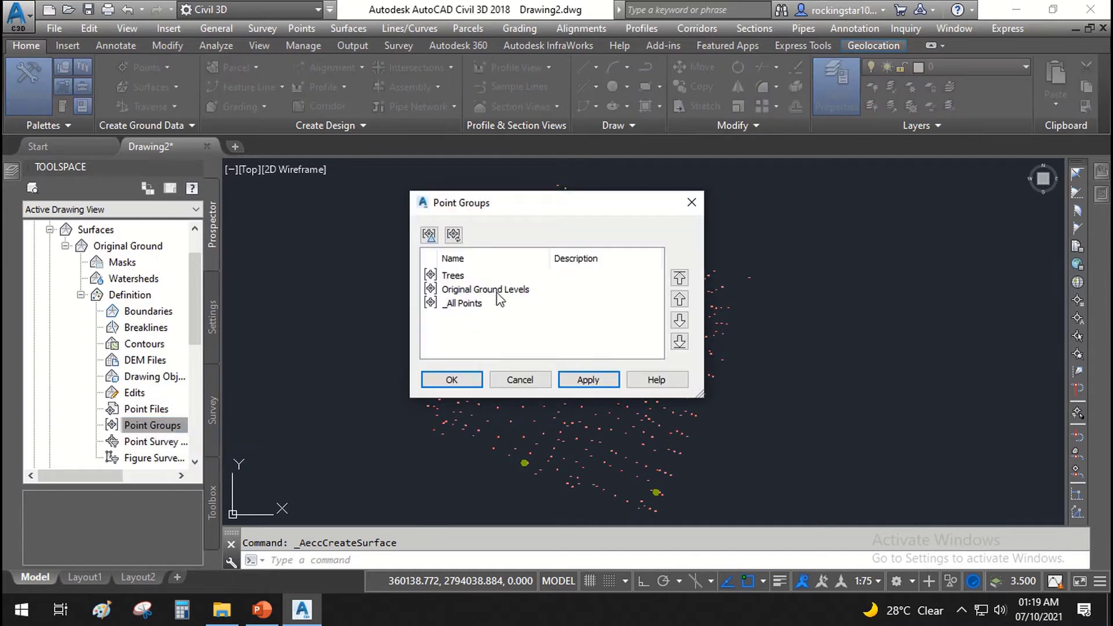
pyautogui.click(499, 290)
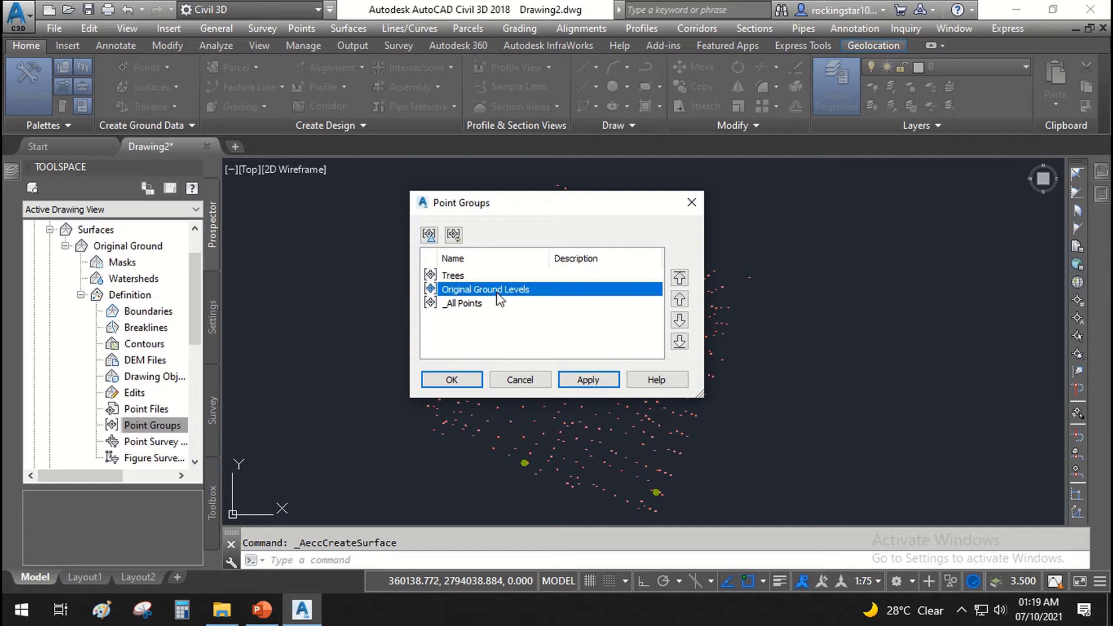
pyautogui.click(458, 277)
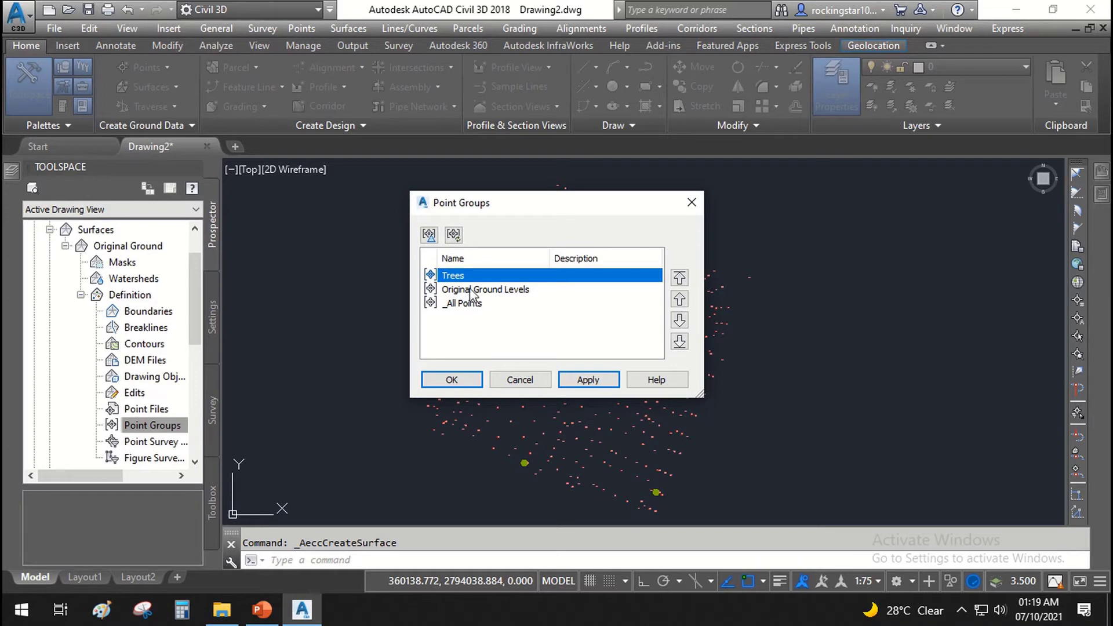
pyautogui.keyDown('ctrl'); pyautogui.click(470, 289); pyautogui.keyUp('ctrl')
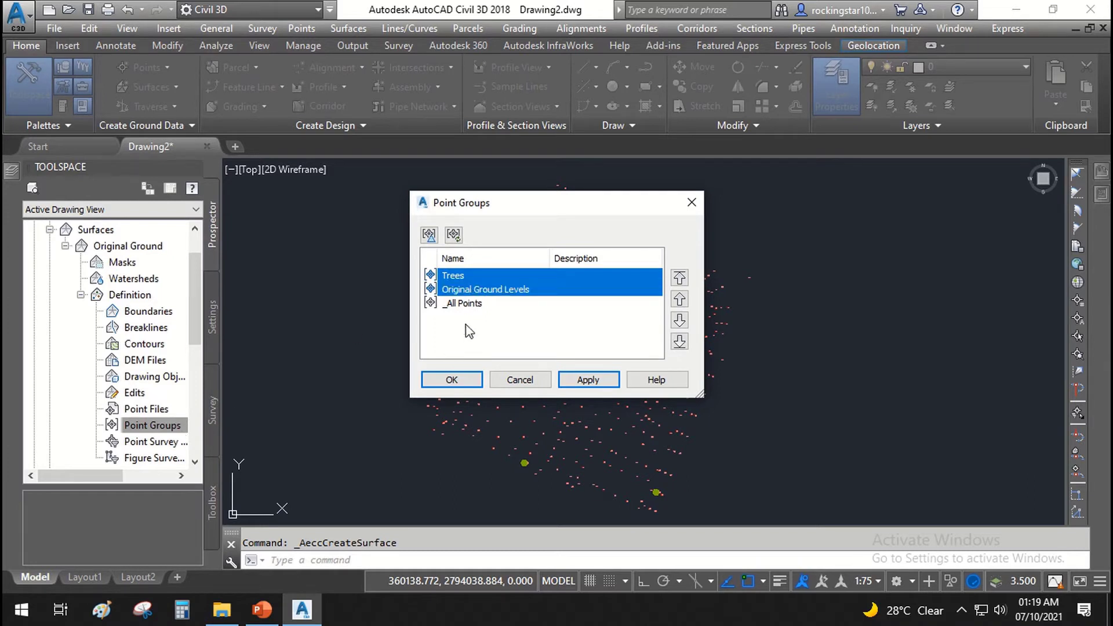
pyautogui.click(469, 304)
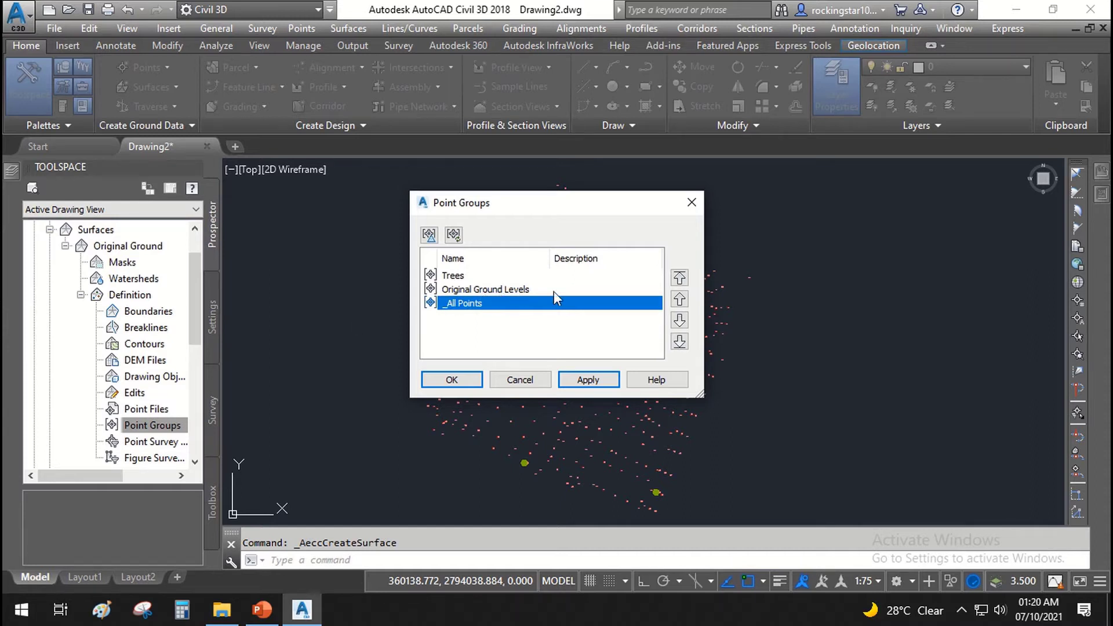
pyautogui.click(477, 294)
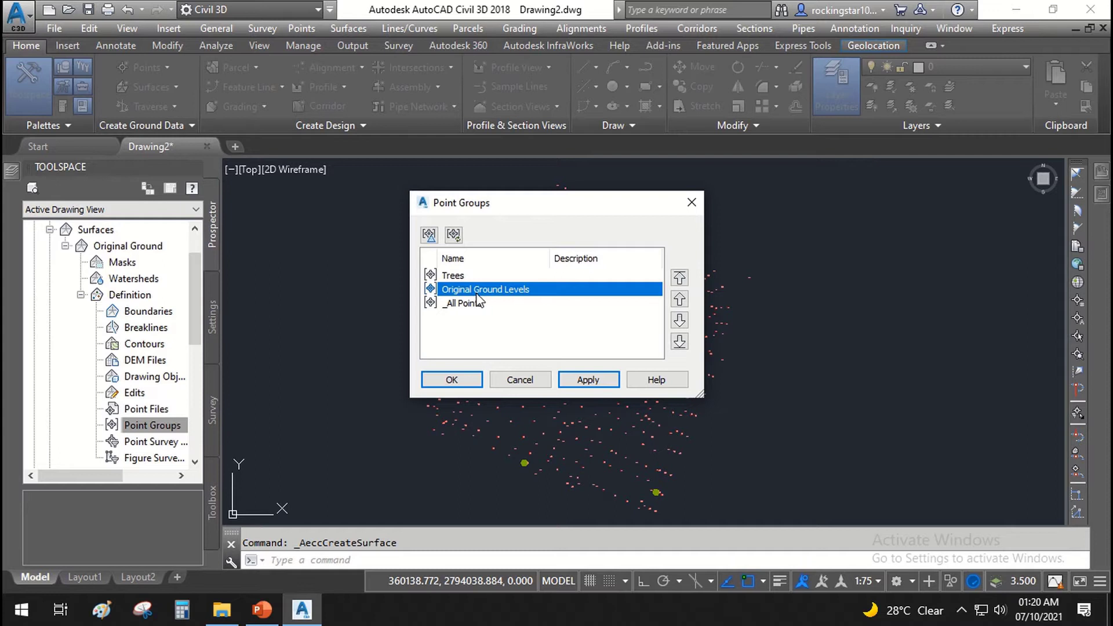
pyautogui.keyDown('ctrl'); pyautogui.click(455, 279); pyautogui.keyUp('ctrl')
pyautogui.keyDown('ctrl'); pyautogui.click(456, 279); pyautogui.keyUp('ctrl')
pyautogui.keyDown('ctrl'); pyautogui.click(463, 281); pyautogui.keyUp('ctrl')
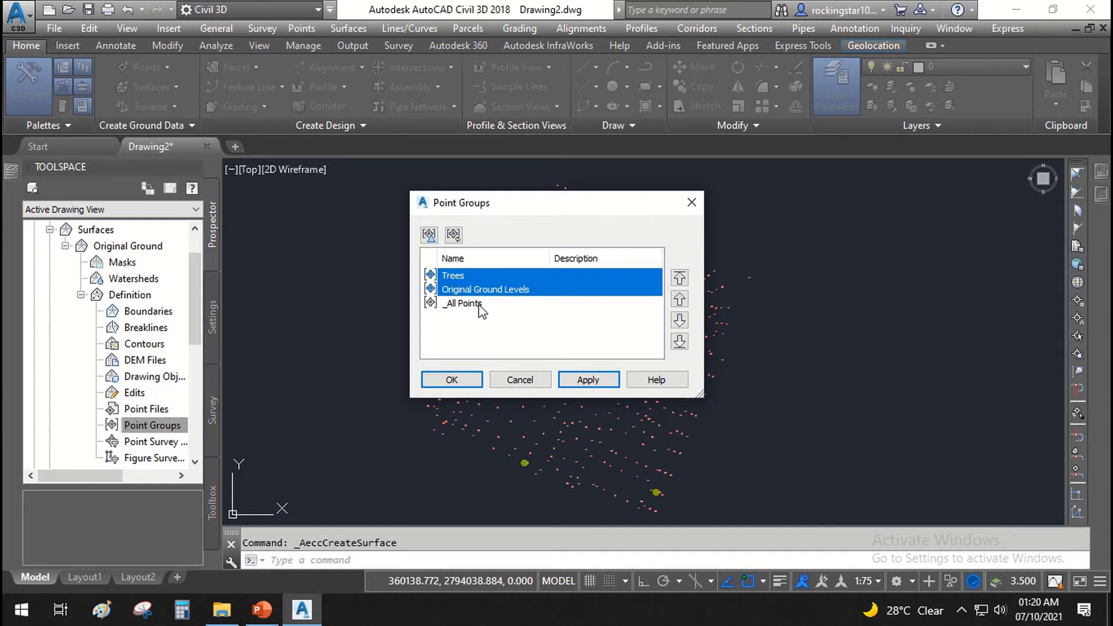
pyautogui.click(574, 381)
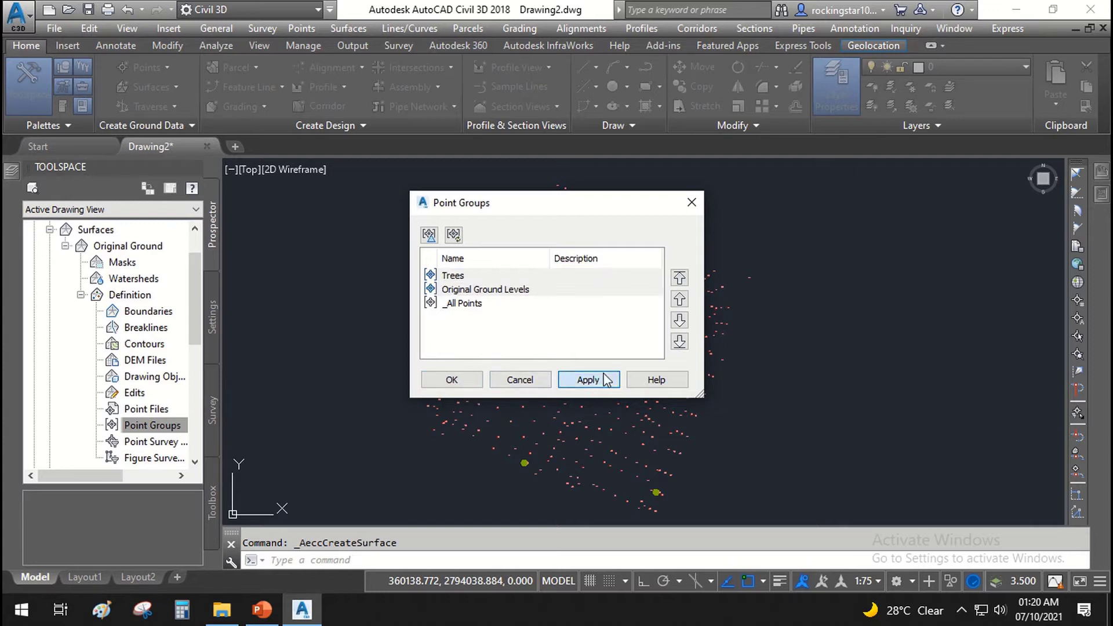
pyautogui.click(450, 383)
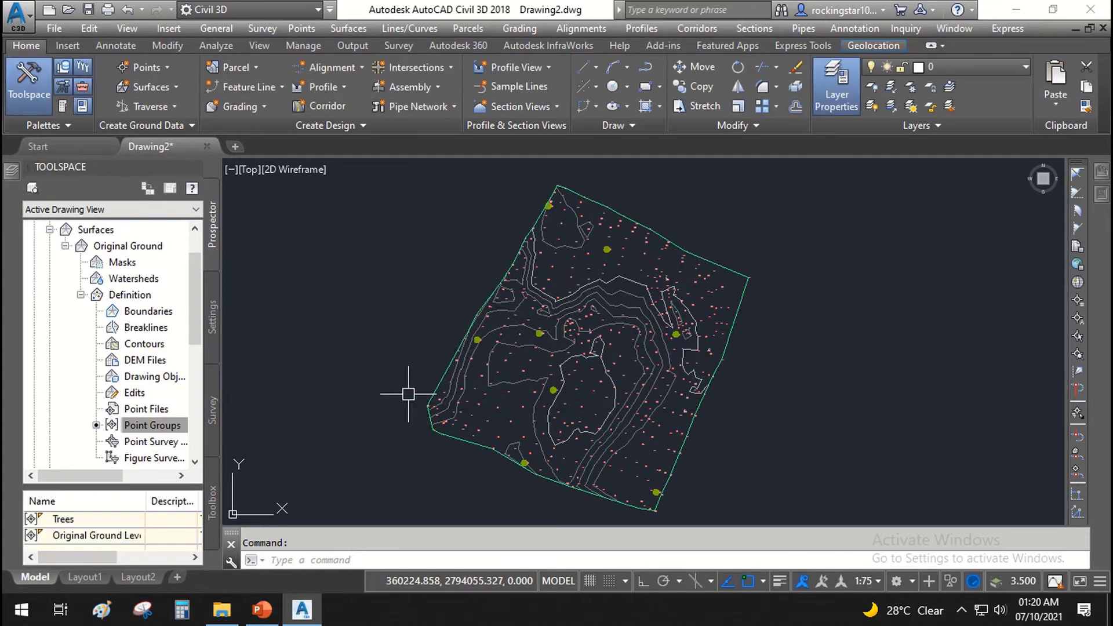
# - Inspect the Original Ground surface in the Object Viewer, orbiting it to view the terrain in 3D
pyautogui.click(152, 428)
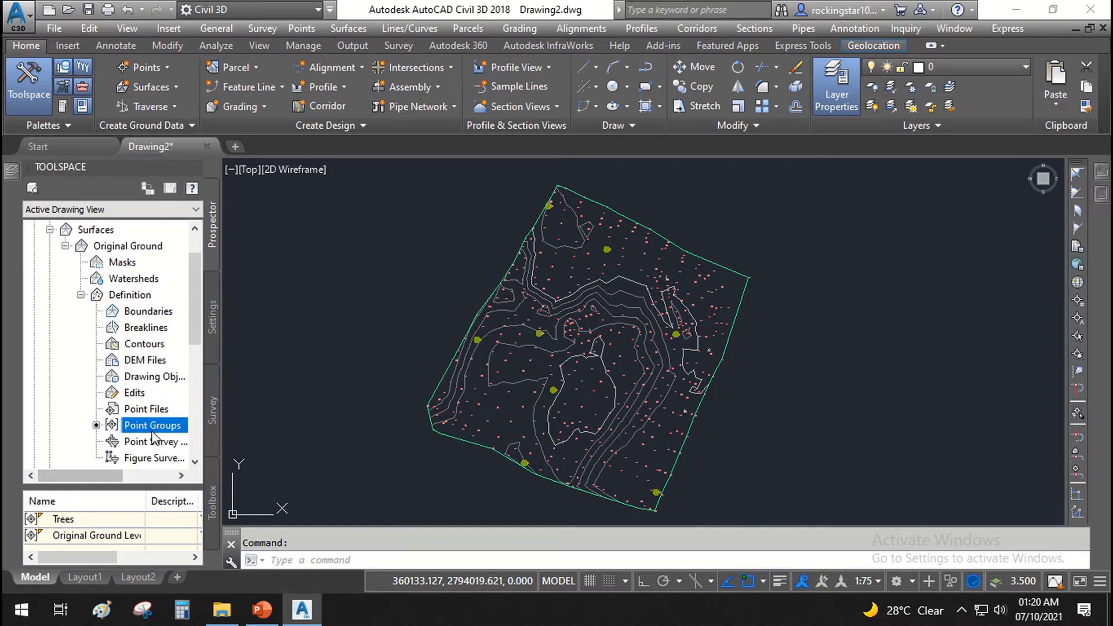
pyautogui.scroll(4, 532, 368)
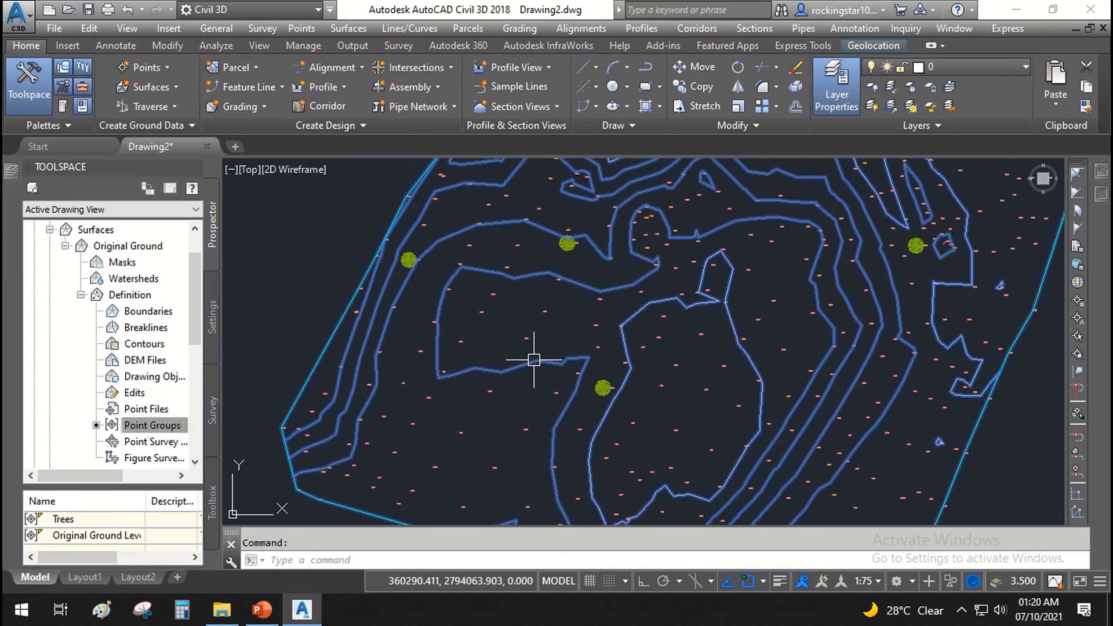
pyautogui.click(534, 361)
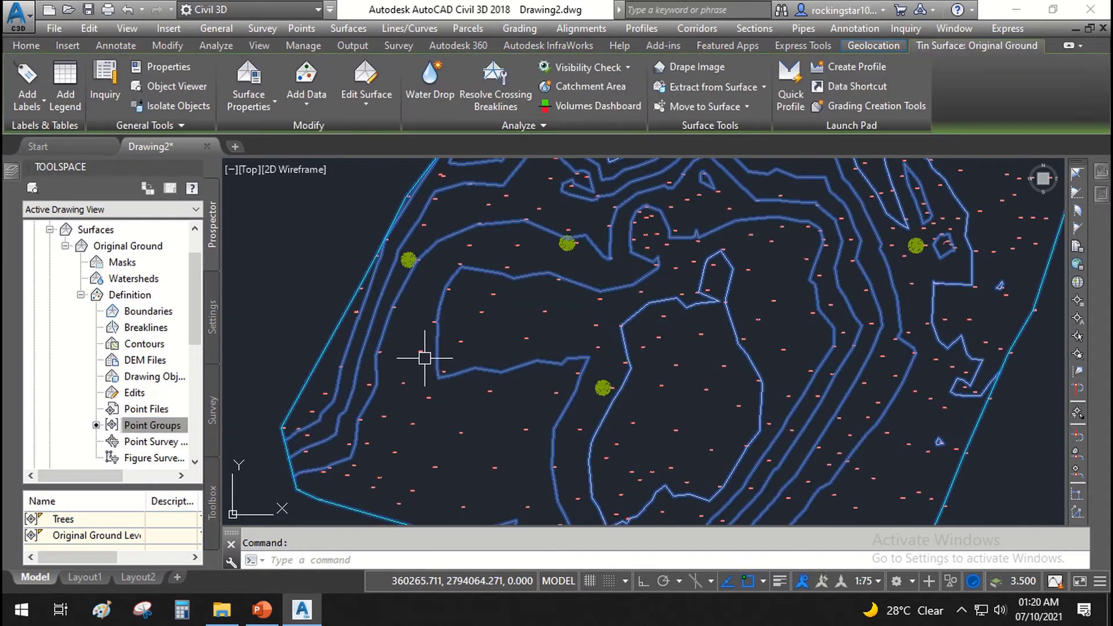
pyautogui.rightClick(486, 359)
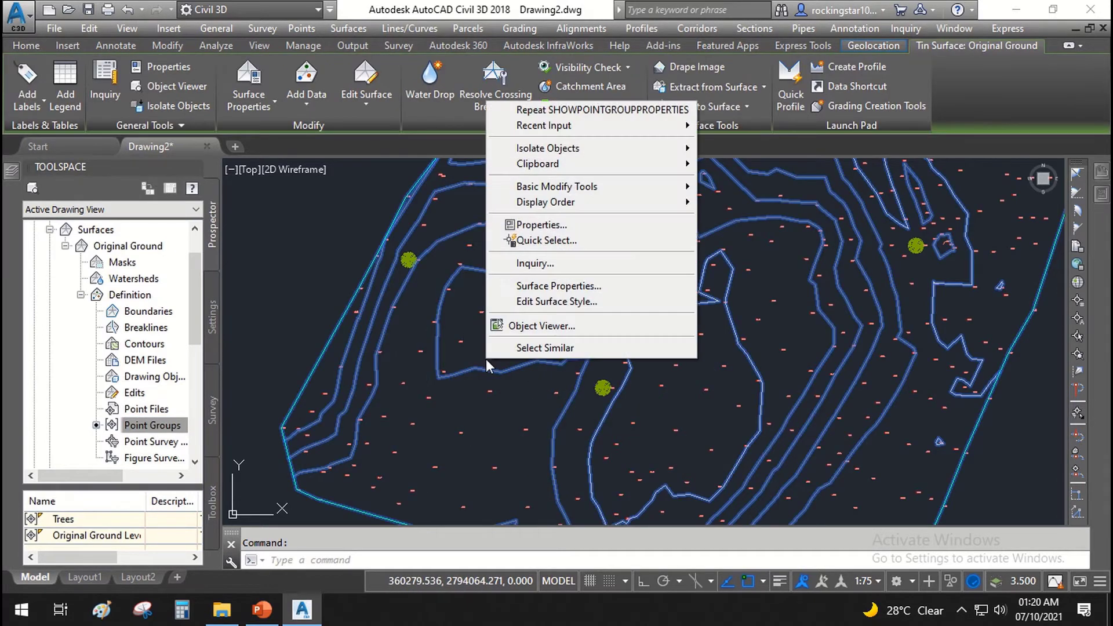
pyautogui.click(545, 327)
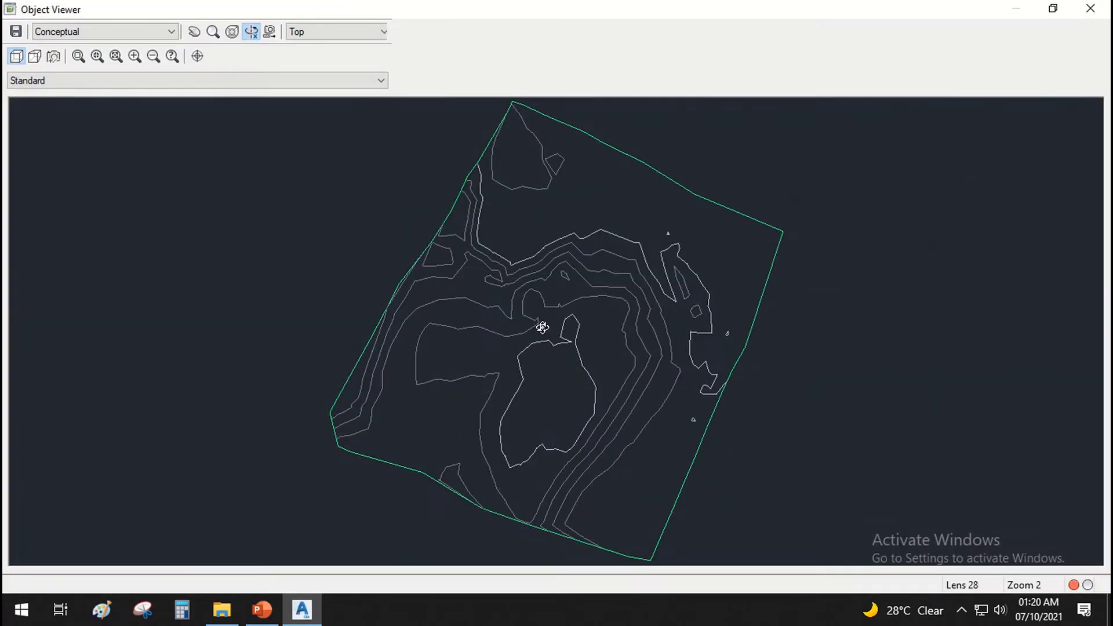
pyautogui.moveTo(563, 453)
pyautogui.mouseDown()
pyautogui.moveTo(551, 393)
pyautogui.moveTo(562, 318)
pyautogui.moveTo(574, 315)
pyautogui.mouseUp()
pyautogui.moveTo(587, 413); pyautogui.dragTo(546, 426)
pyautogui.press('Escape')
# - Set both the point style and the point label style of the Original Ground Levels point group to <none>
pyautogui.scroll(-3, 428, 356)
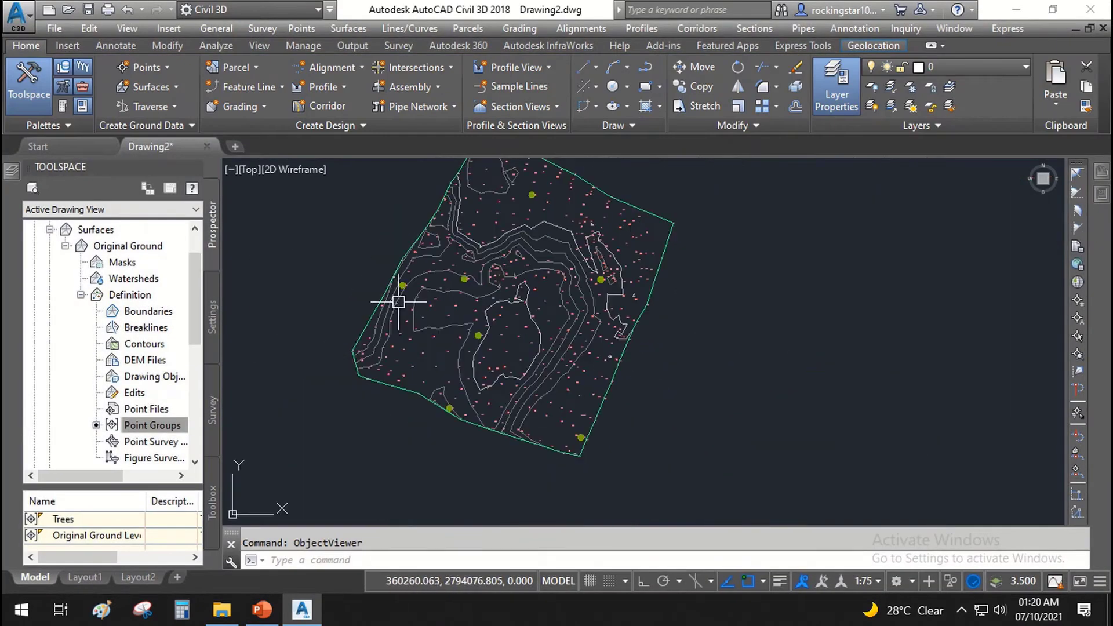
pyautogui.moveTo(427, 355); pyautogui.dragTo(429, 397, button='middle')
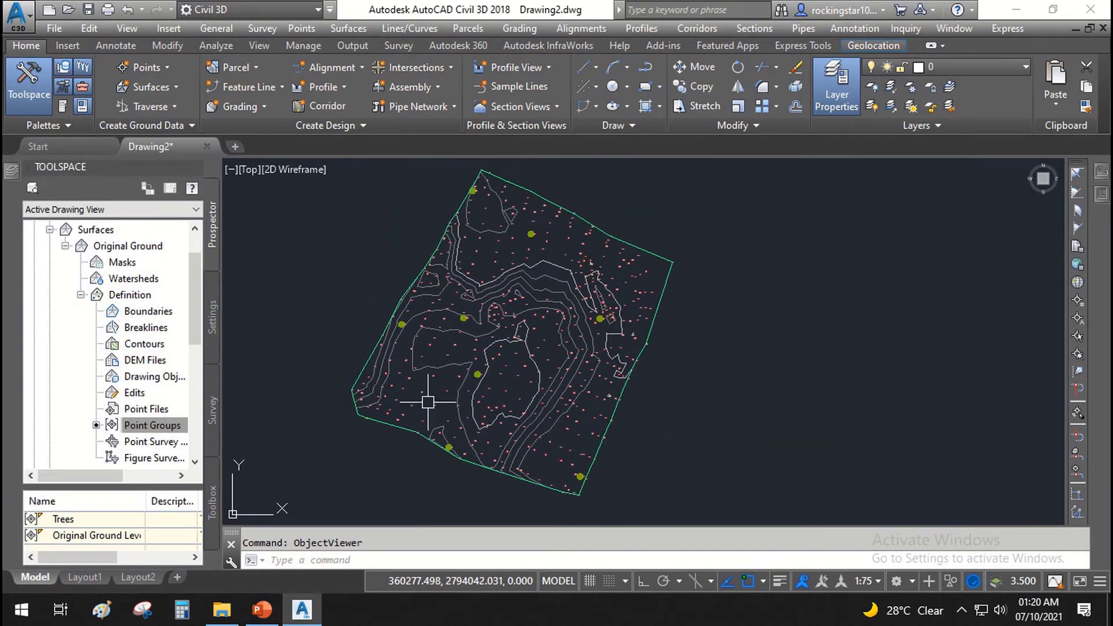
pyautogui.middleClick(430, 398)
pyautogui.middleClick(429, 398)
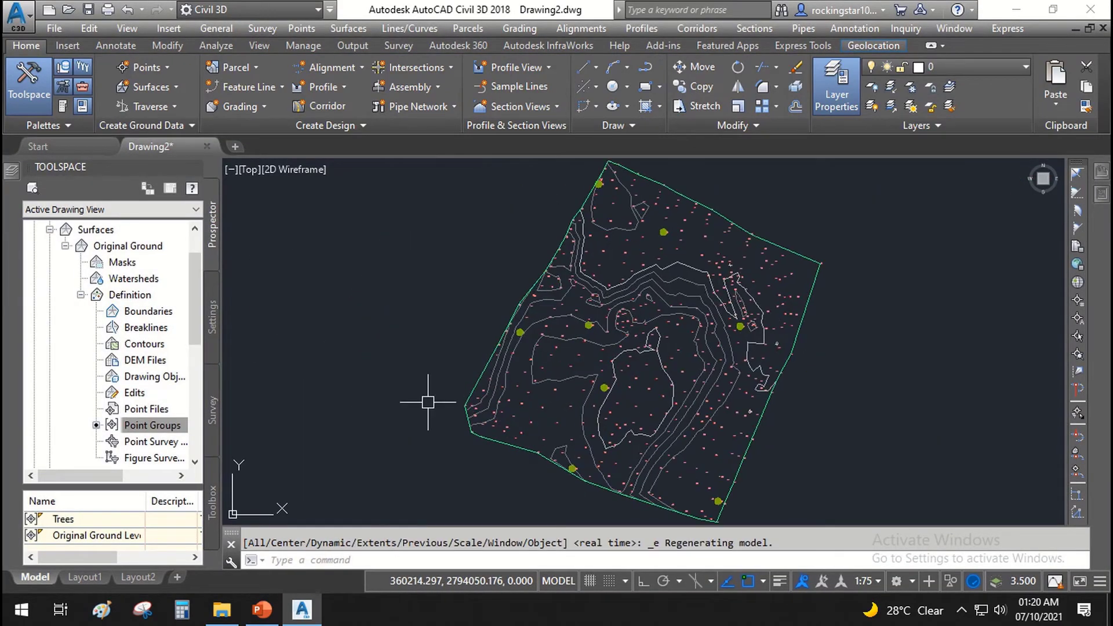
pyautogui.scroll(6, 551, 385)
pyautogui.click(555, 390)
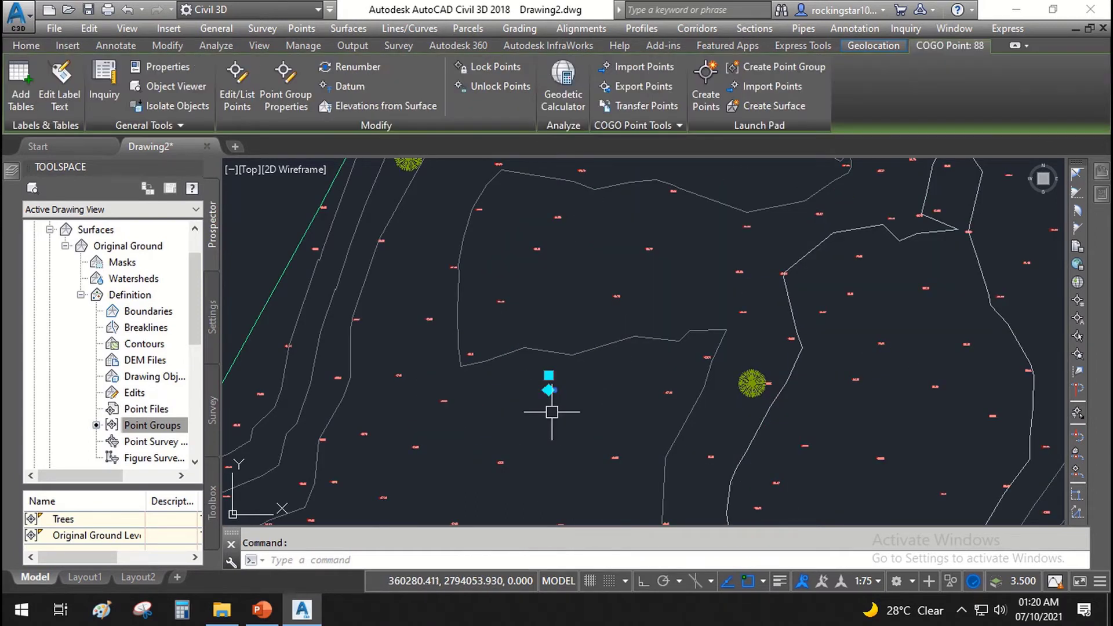
pyautogui.rightClick(551, 413)
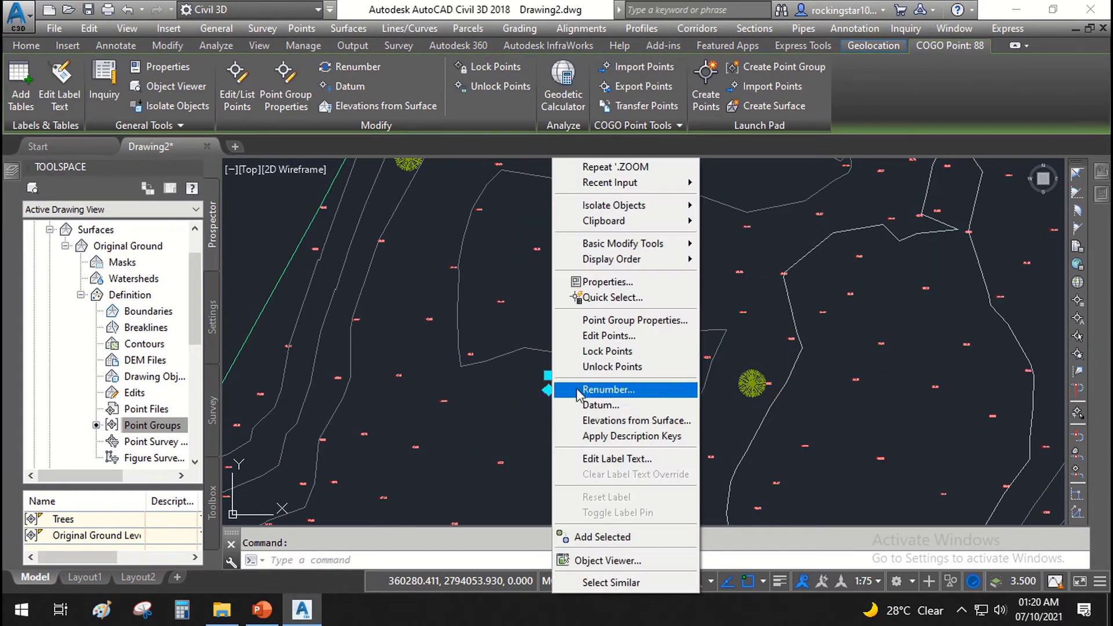
pyautogui.click(636, 322)
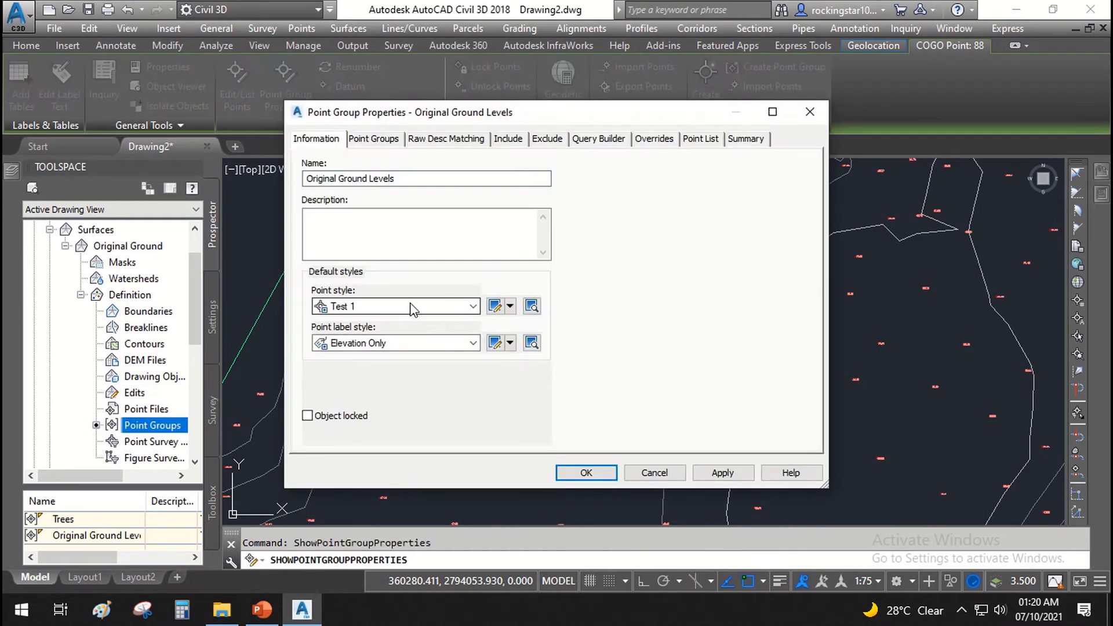
pyautogui.click(383, 307)
pyautogui.scroll(2, 371, 329)
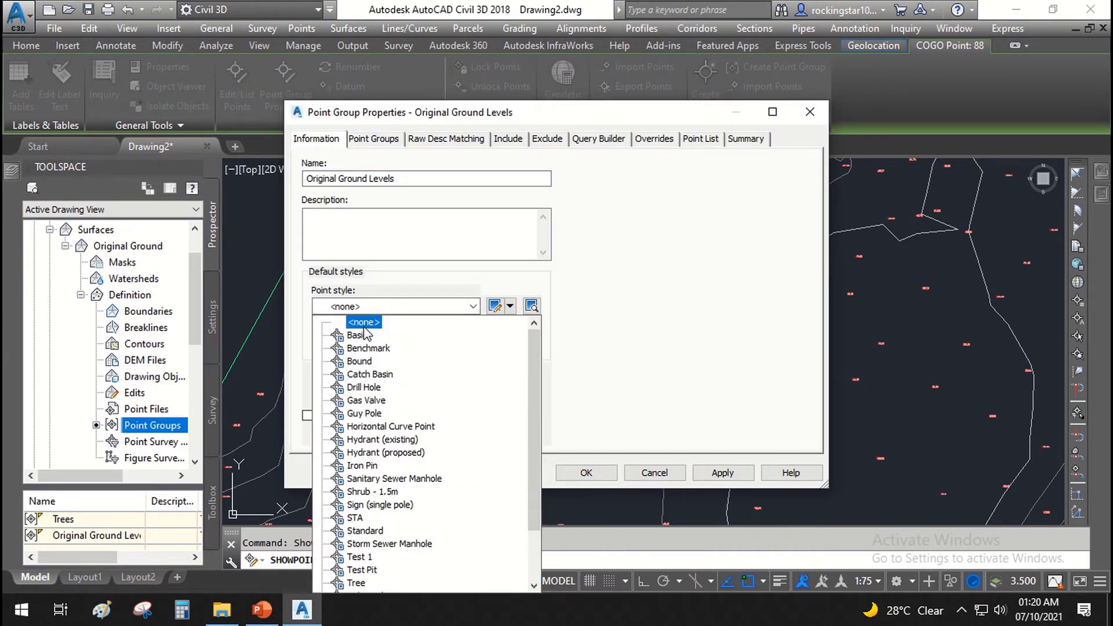
pyautogui.click(364, 325)
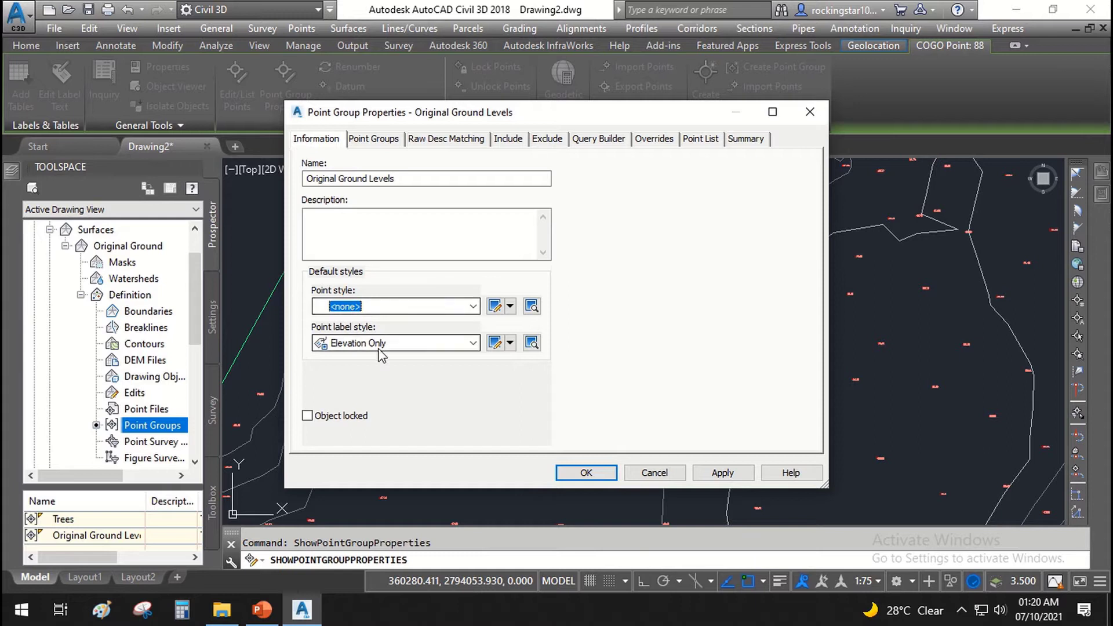
pyautogui.click(378, 345)
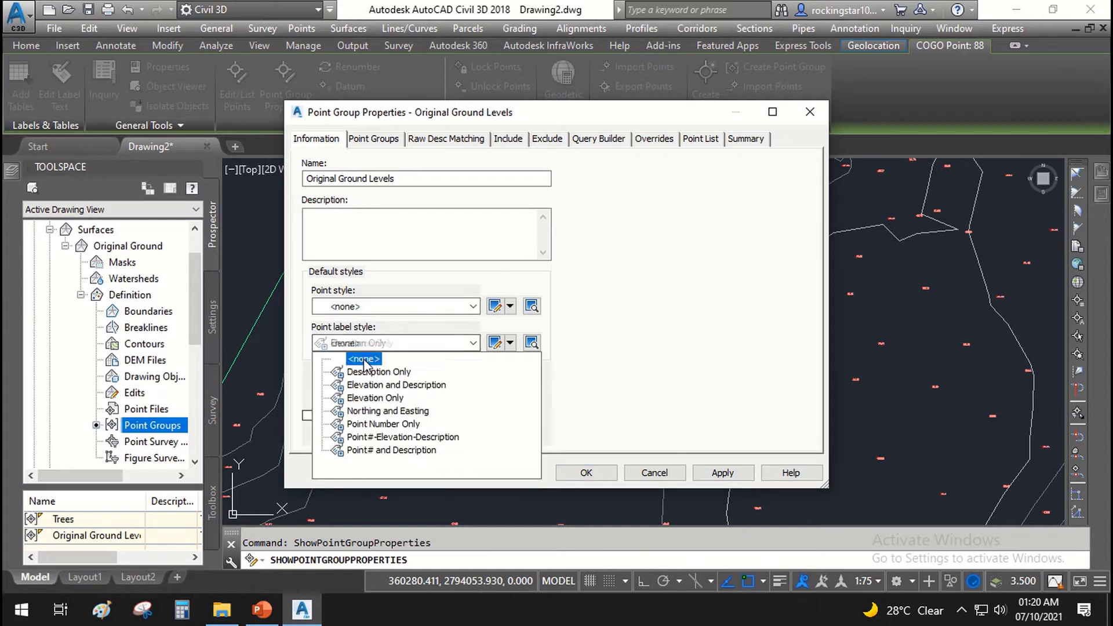
pyautogui.click(371, 359)
pyautogui.click(717, 473)
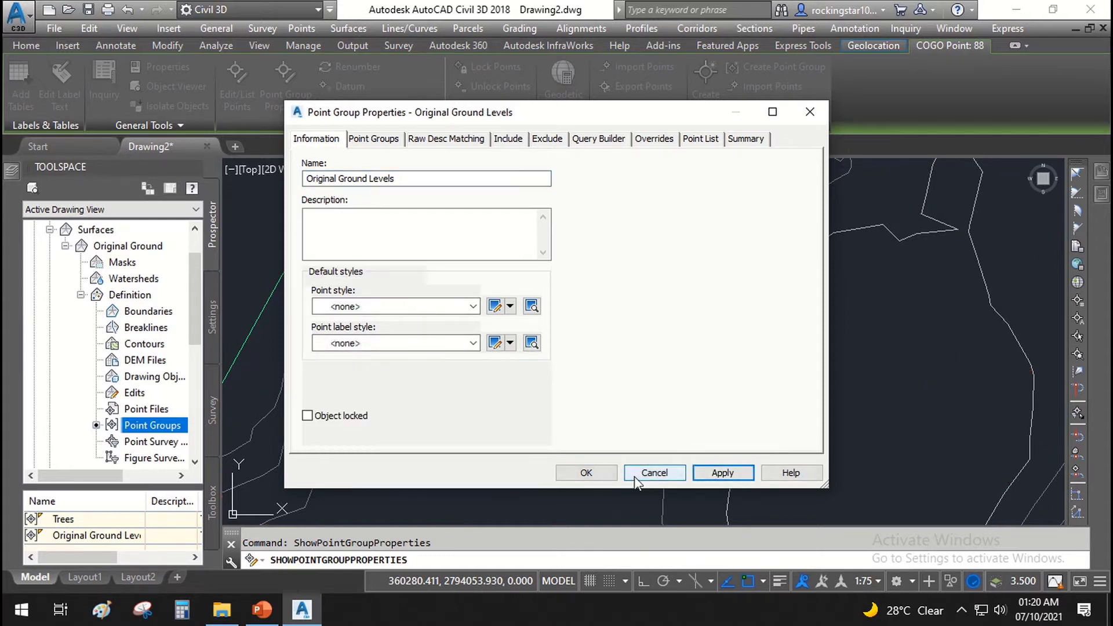
pyautogui.click(585, 479)
# - Set both the point style and the point label style of the Trees point group to <none>
pyautogui.scroll(-5, 435, 340)
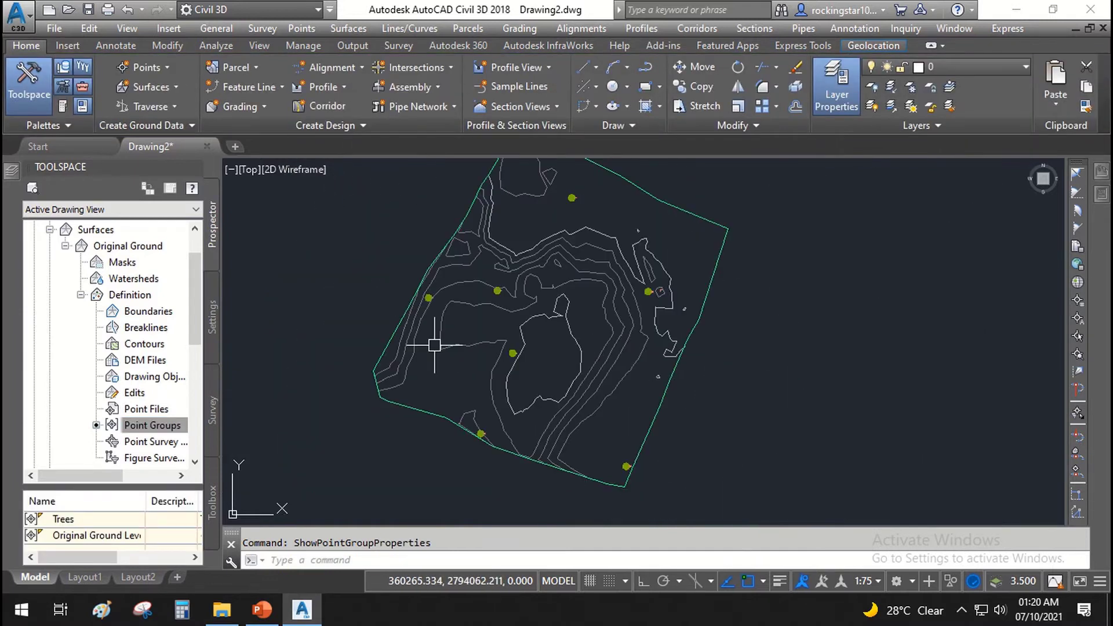
pyautogui.scroll(3, 488, 292)
pyautogui.click(510, 290)
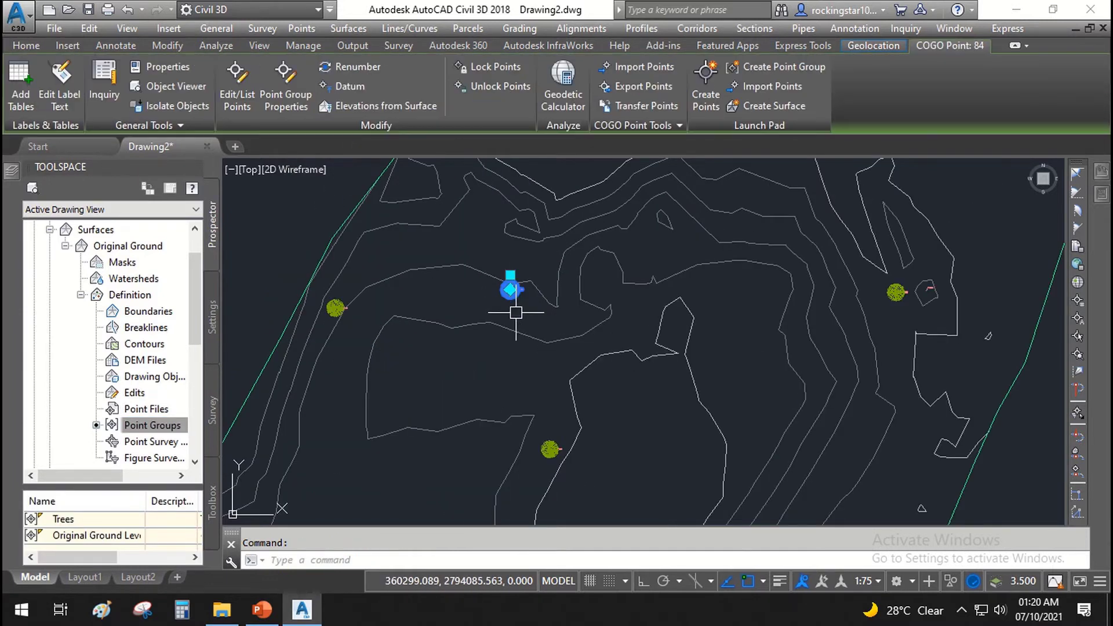
pyautogui.rightClick(514, 298)
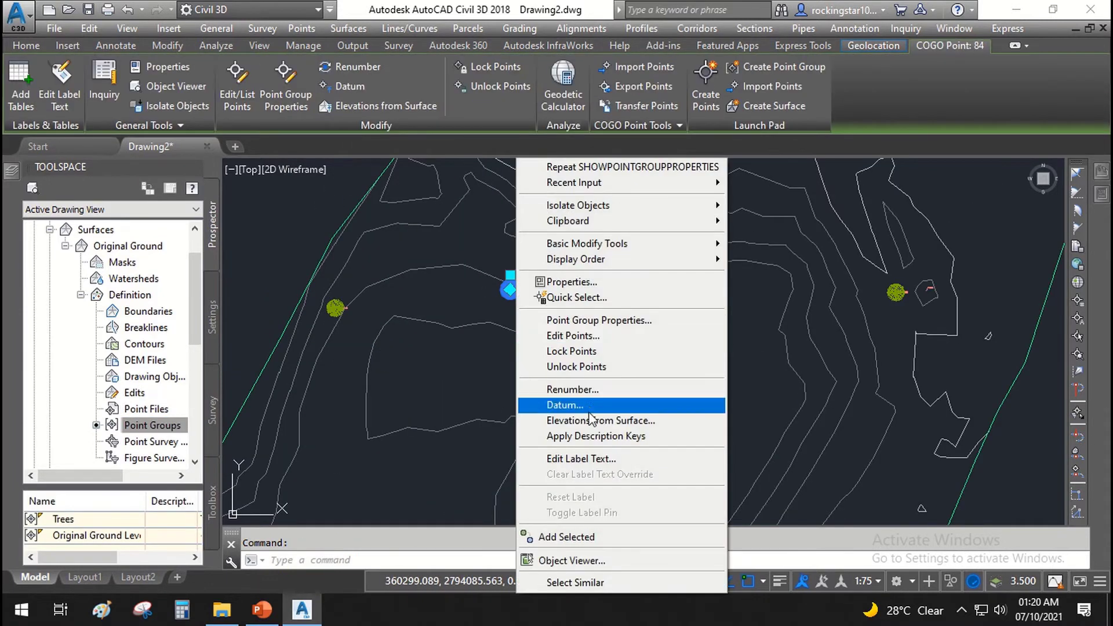
pyautogui.click(582, 320)
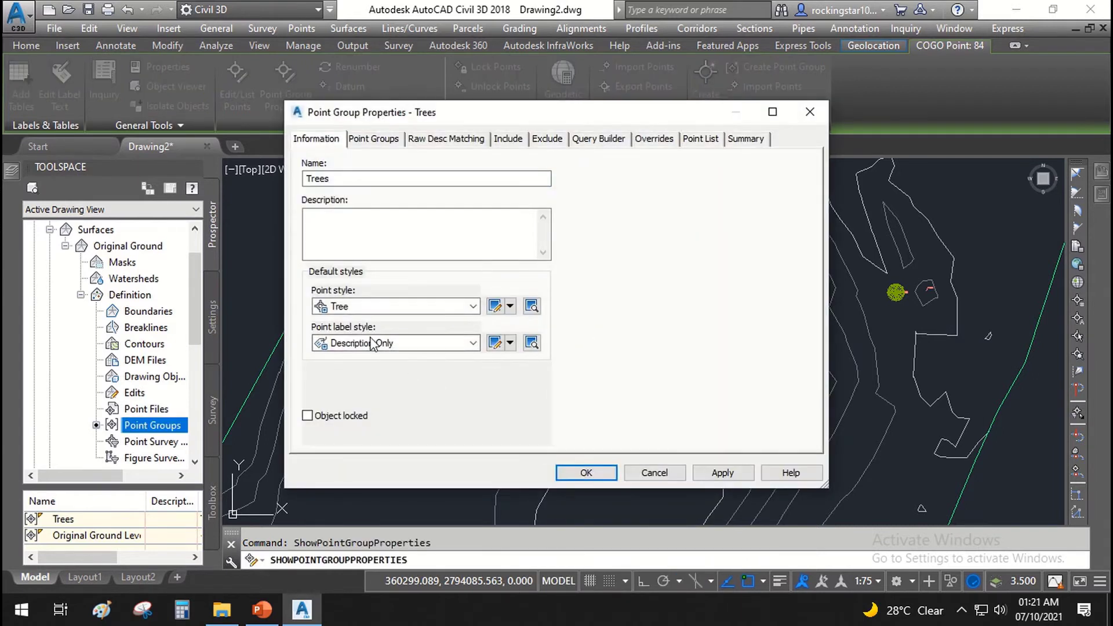
pyautogui.click(355, 310)
pyautogui.scroll(2, 371, 377)
pyautogui.click(354, 321)
pyautogui.click(366, 344)
pyautogui.click(364, 358)
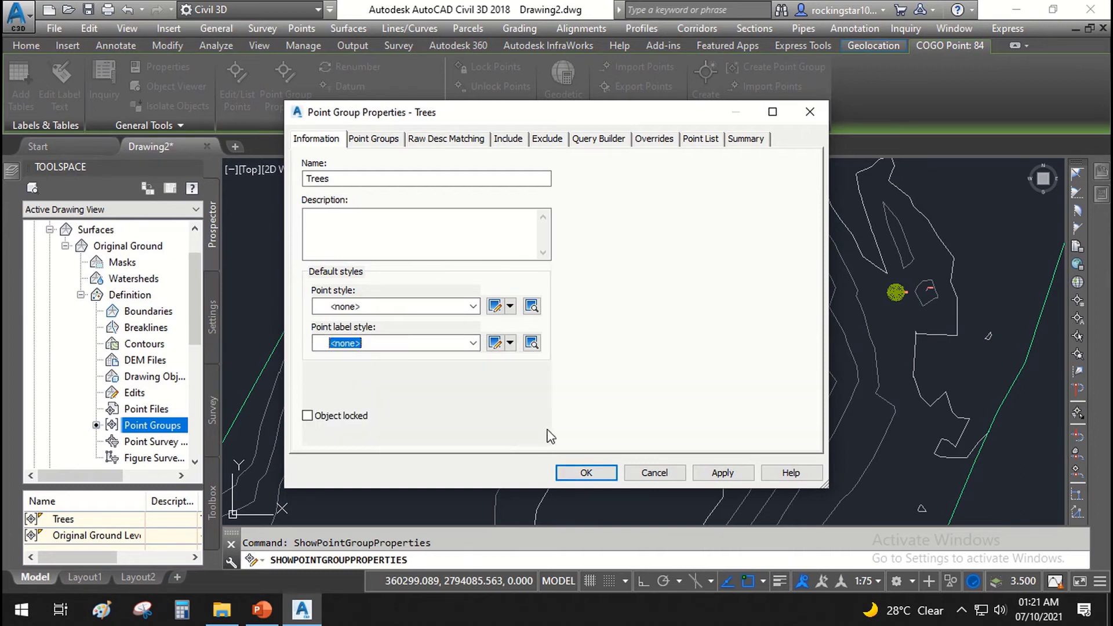
pyautogui.click(731, 472)
pyautogui.click(597, 471)
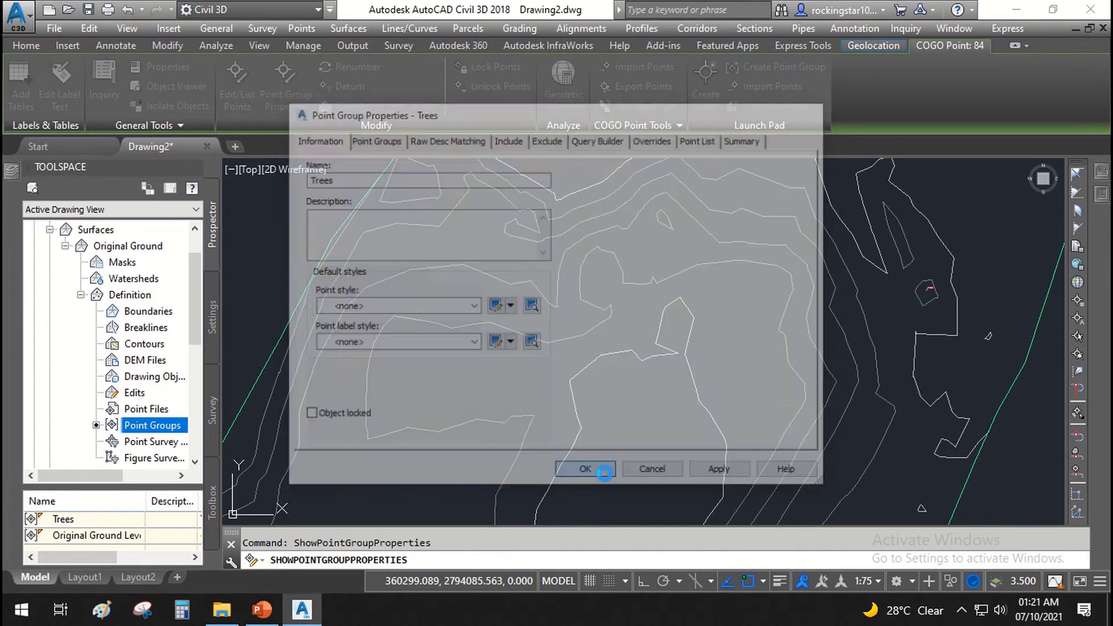
# - Set the point label style of COGO point 334, inside the small closed contour near the eastern boundary, to Elevation and Description
pyautogui.scroll(3, 923, 293)
pyautogui.click(925, 283)
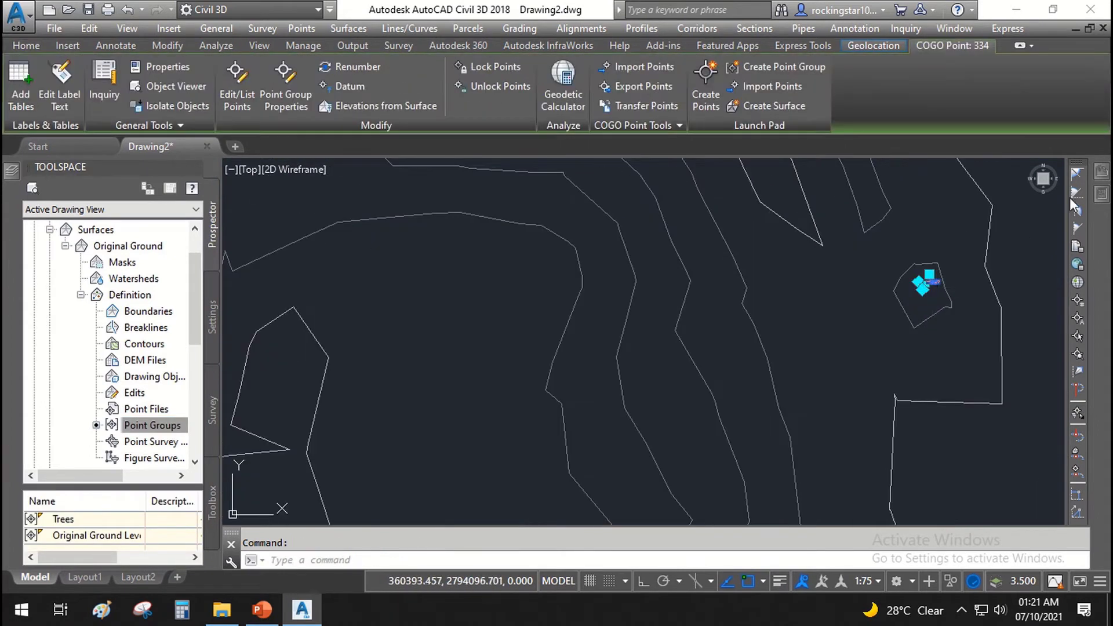
pyautogui.click(1106, 202)
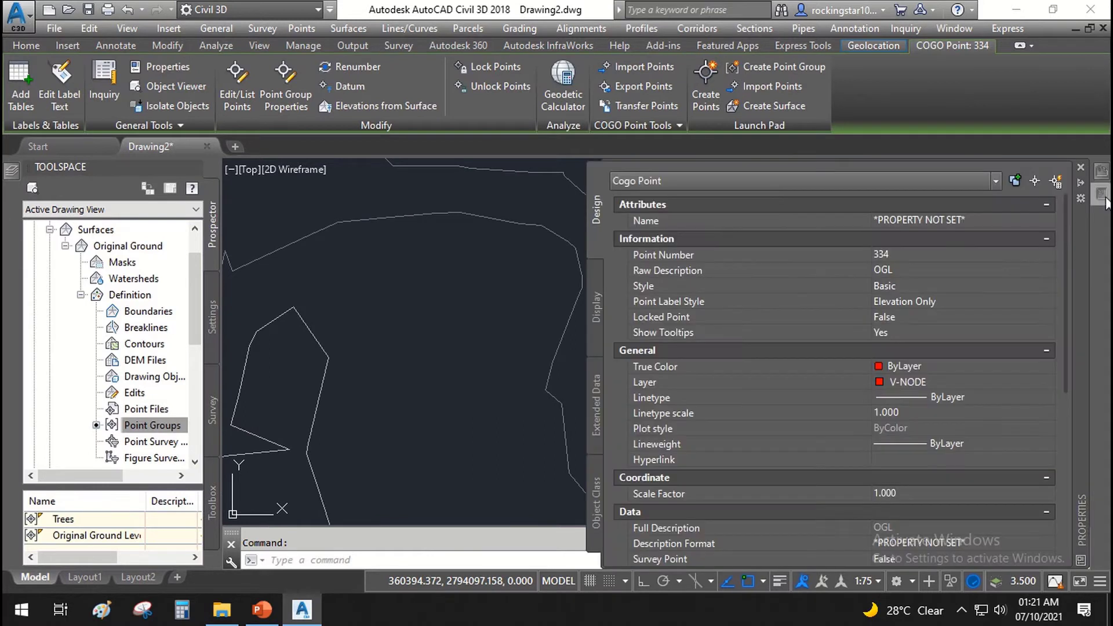
pyautogui.click(903, 303)
pyautogui.click(912, 299)
pyautogui.click(985, 333)
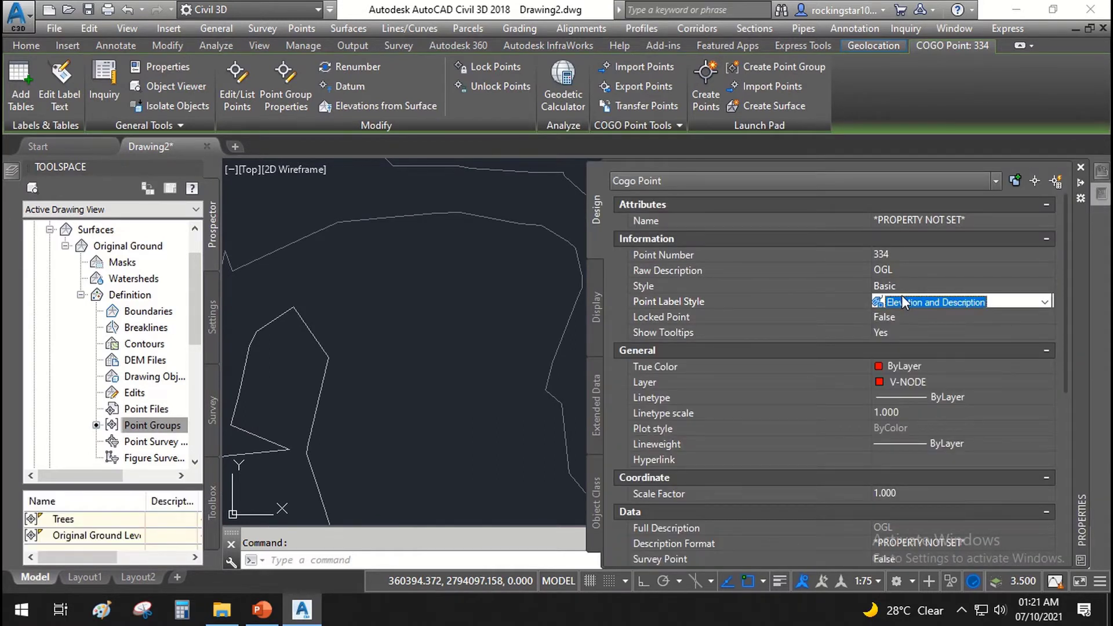
pyautogui.click(905, 303)
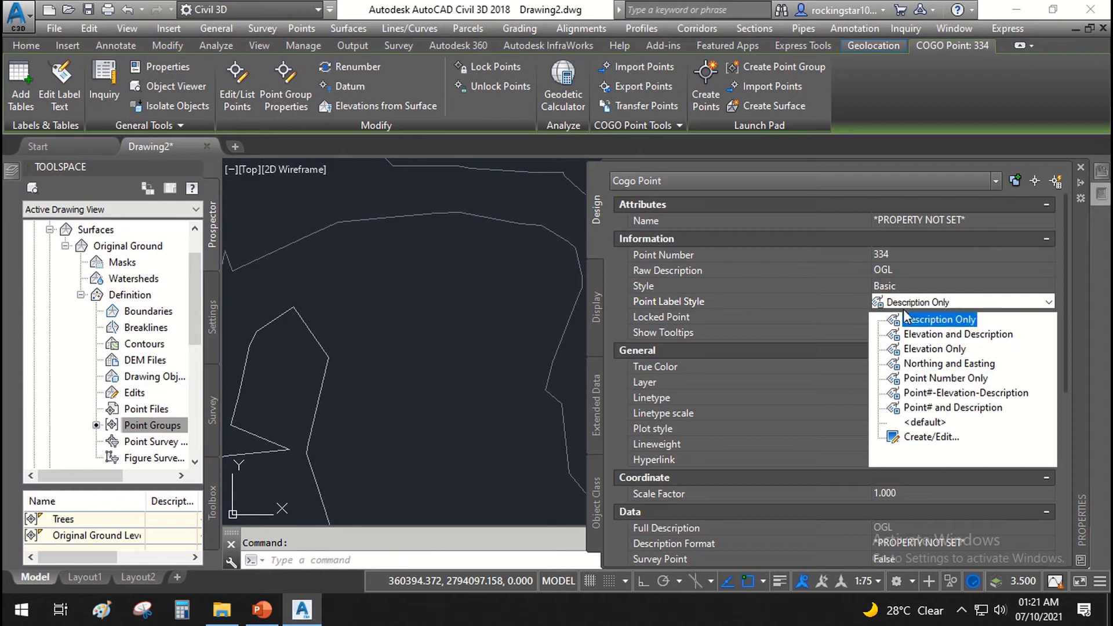
pyautogui.click(760, 307)
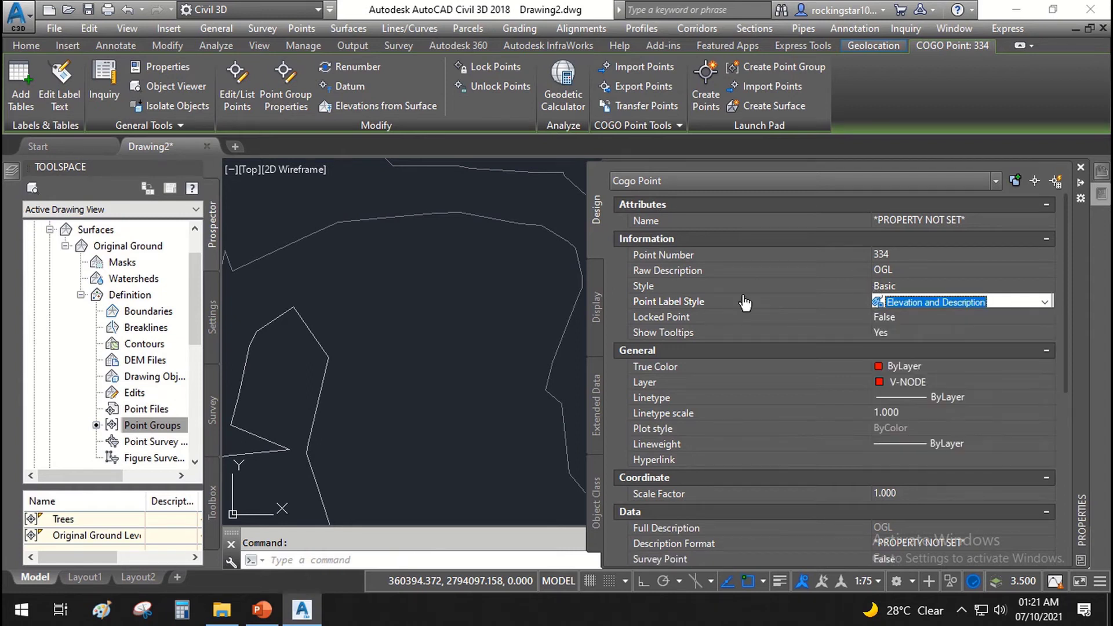
pyautogui.press('Escape')
# - Apply the Contours 1m and 5m (Design) surface style to the Original Ground surface
pyautogui.moveTo(497, 423); pyautogui.dragTo(406, 386, button='middle')
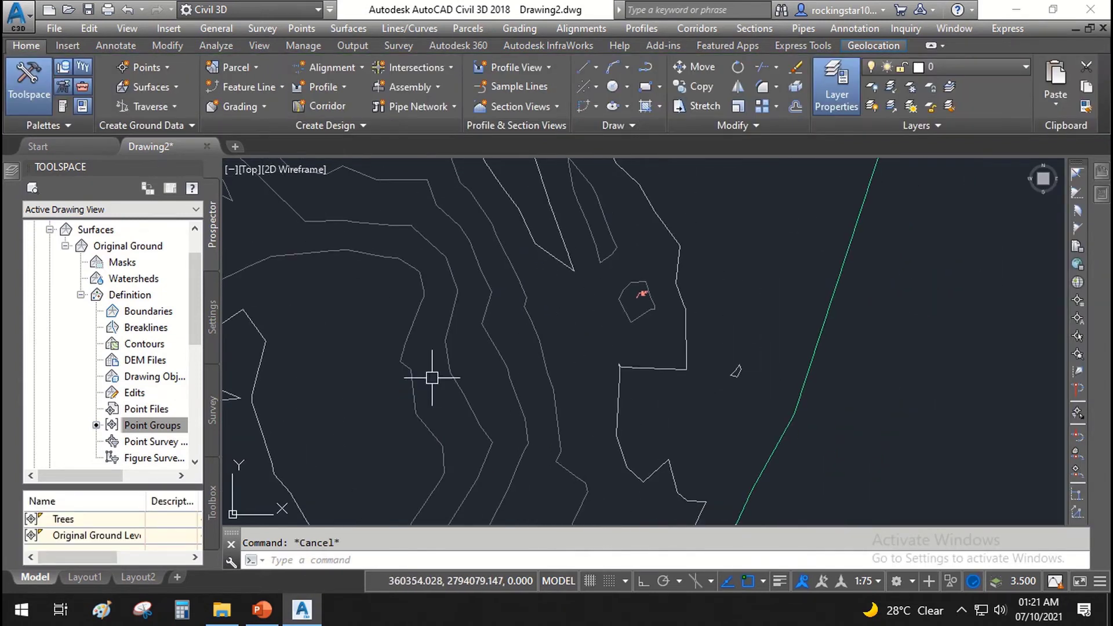
pyautogui.scroll(-4, 609, 336)
pyautogui.scroll(2, 639, 318)
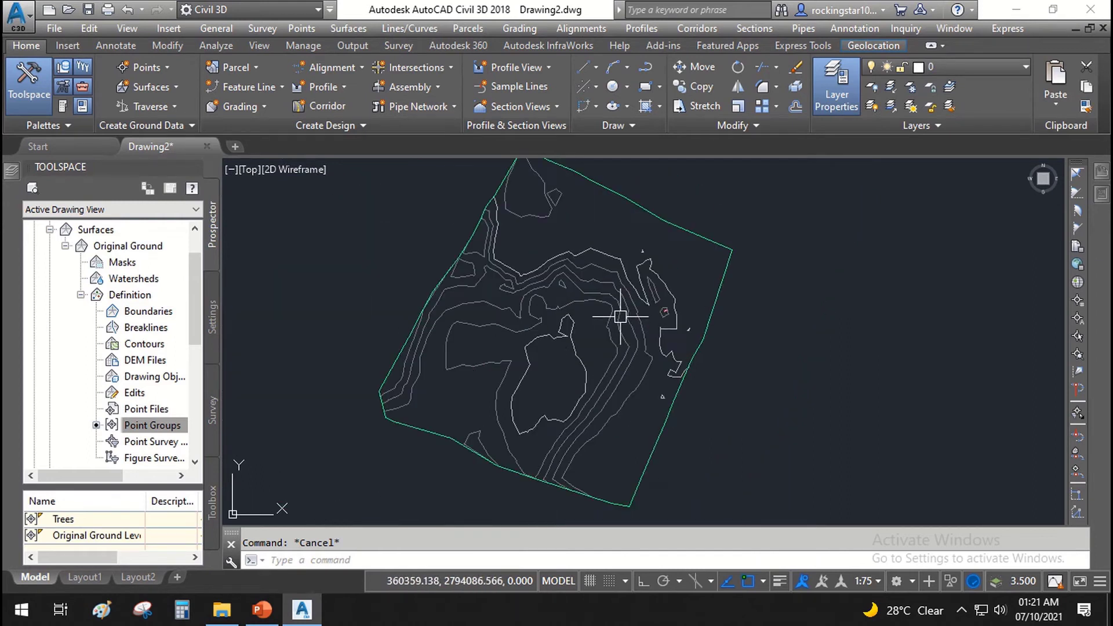
pyautogui.scroll(2, 561, 297)
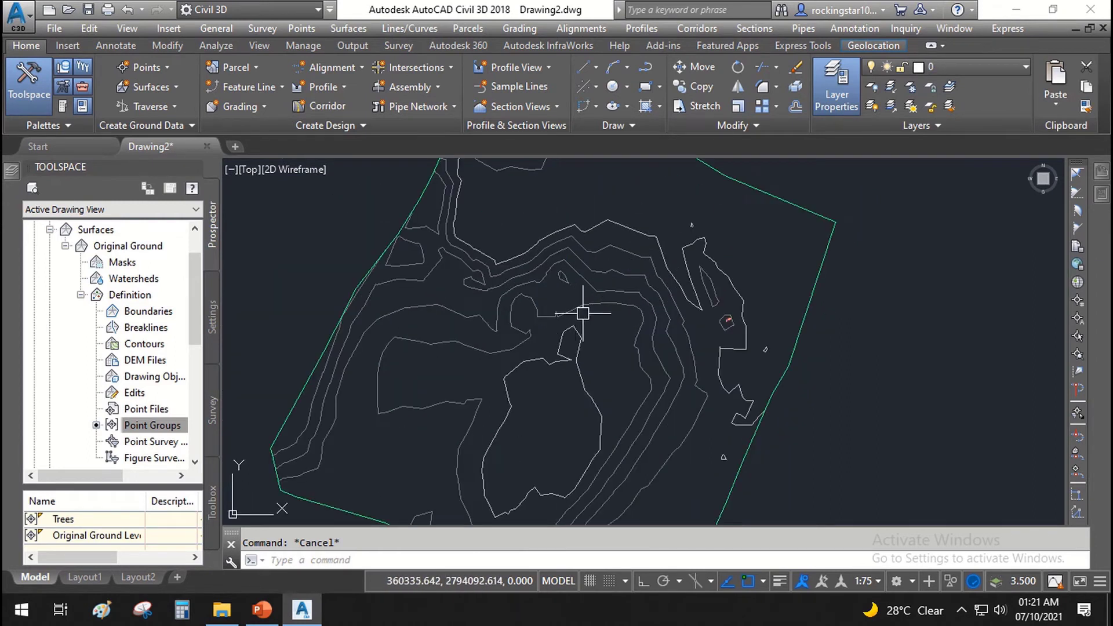
pyautogui.click(562, 312)
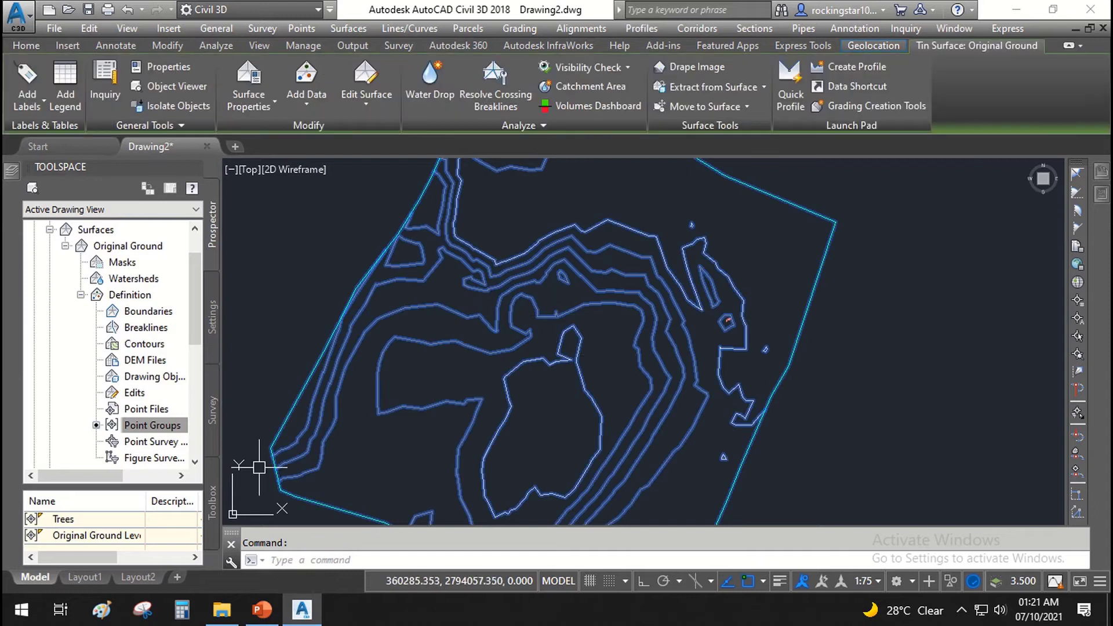
pyautogui.rightClick(562, 376)
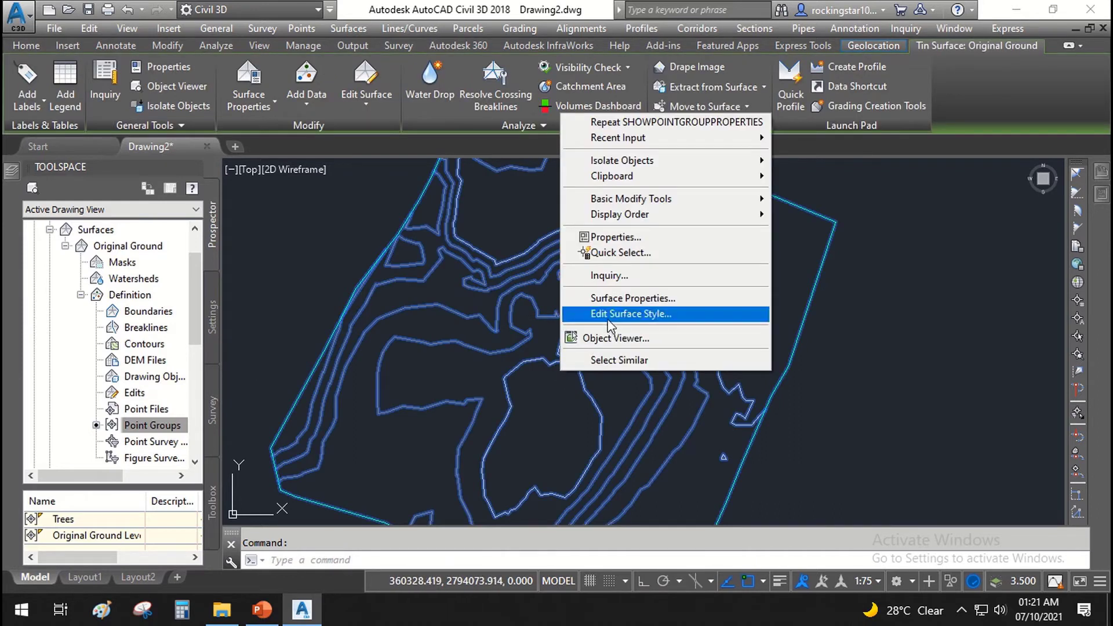
pyautogui.click(606, 299)
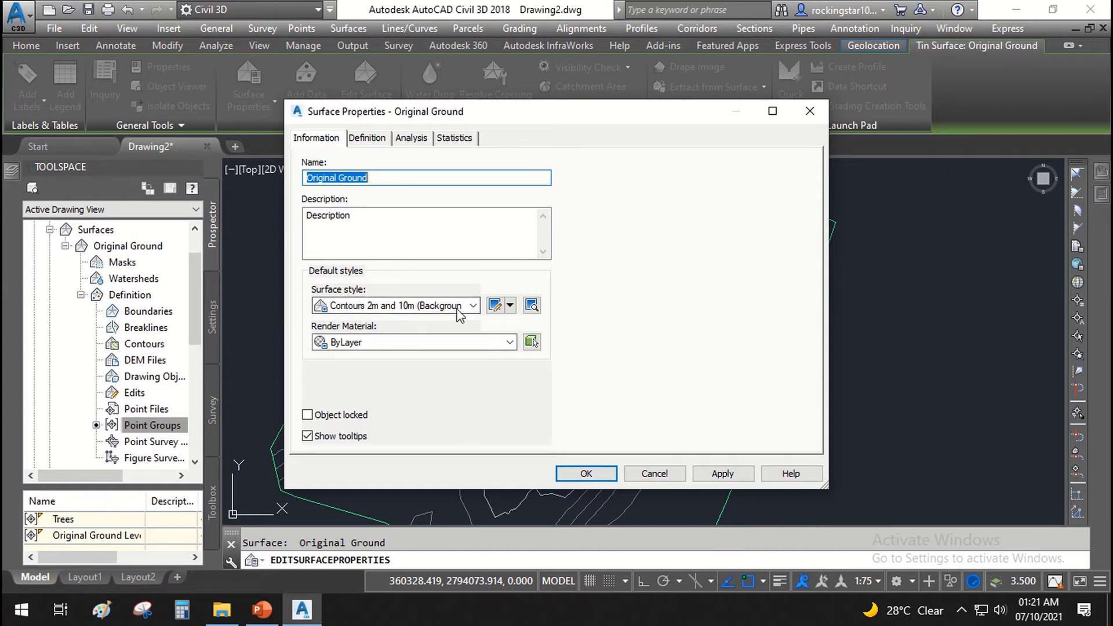
pyautogui.click(352, 308)
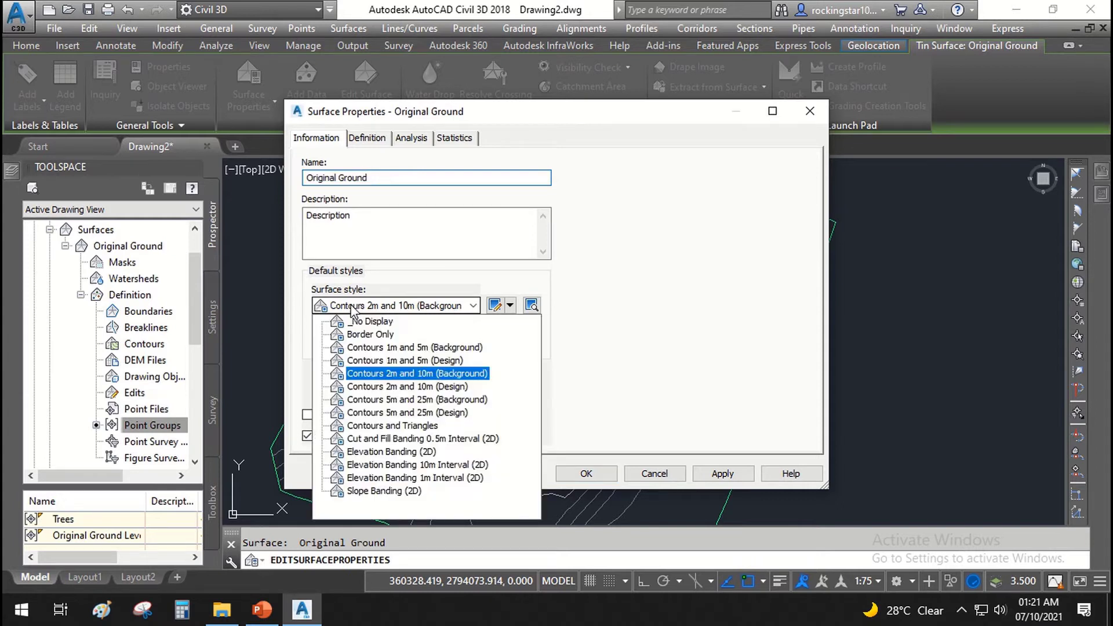
pyautogui.click(415, 366)
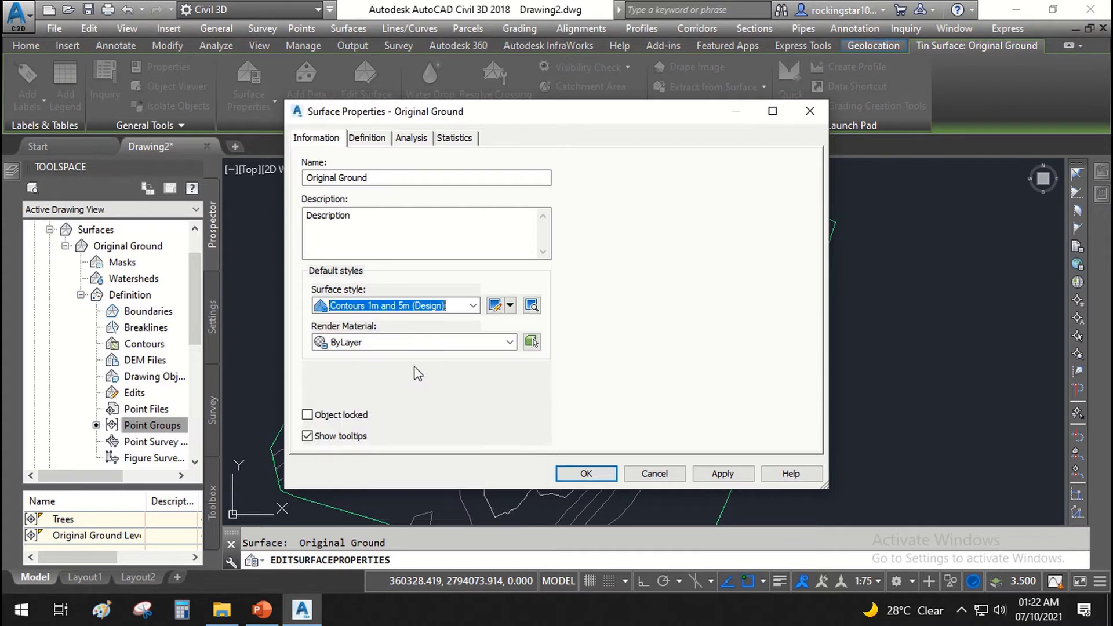
pyautogui.click(739, 480)
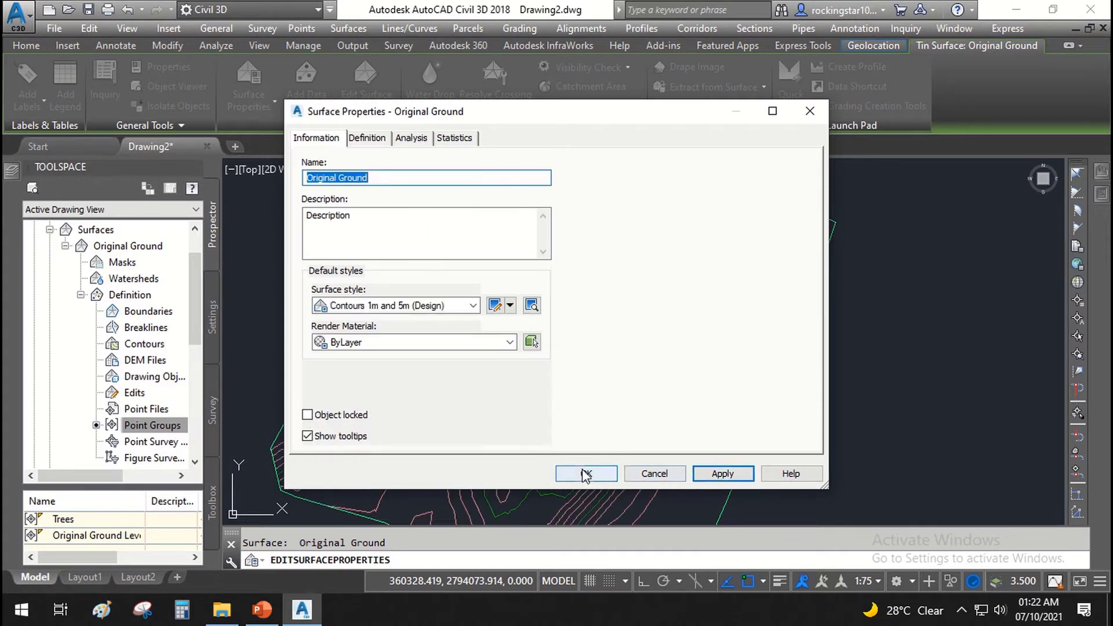
# - Set the Original Ground surface's style to Contours and Triangles and apply it
pyautogui.click(583, 473)
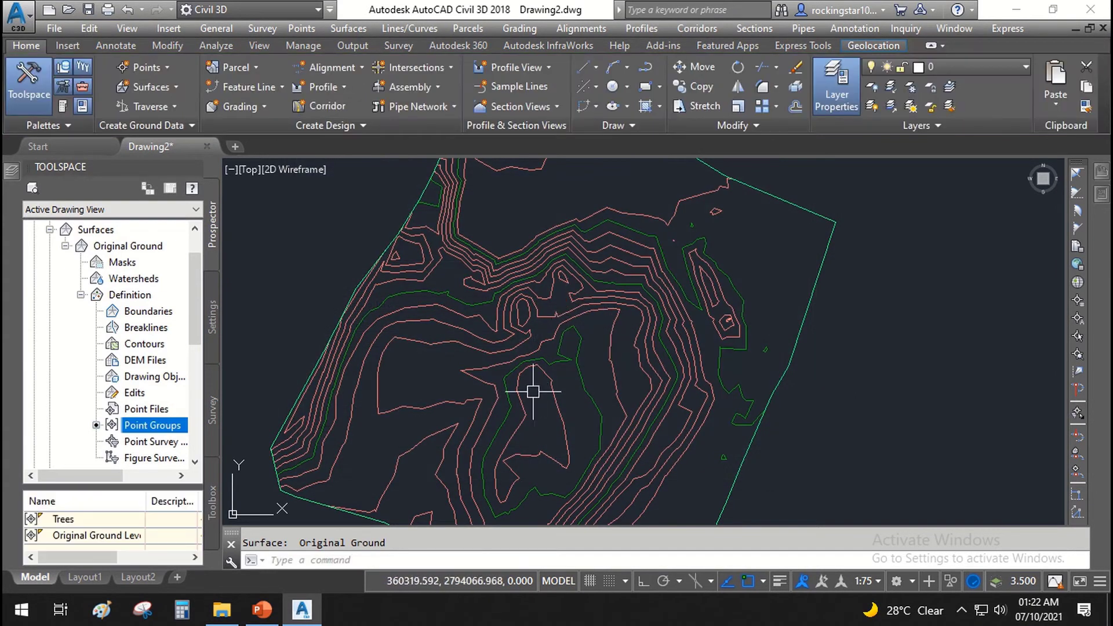
pyautogui.moveTo(587, 366)
pyautogui.mouseDown(button='middle')
pyautogui.moveTo(763, 356)
pyautogui.moveTo(803, 343)
pyautogui.mouseUp(button='middle')
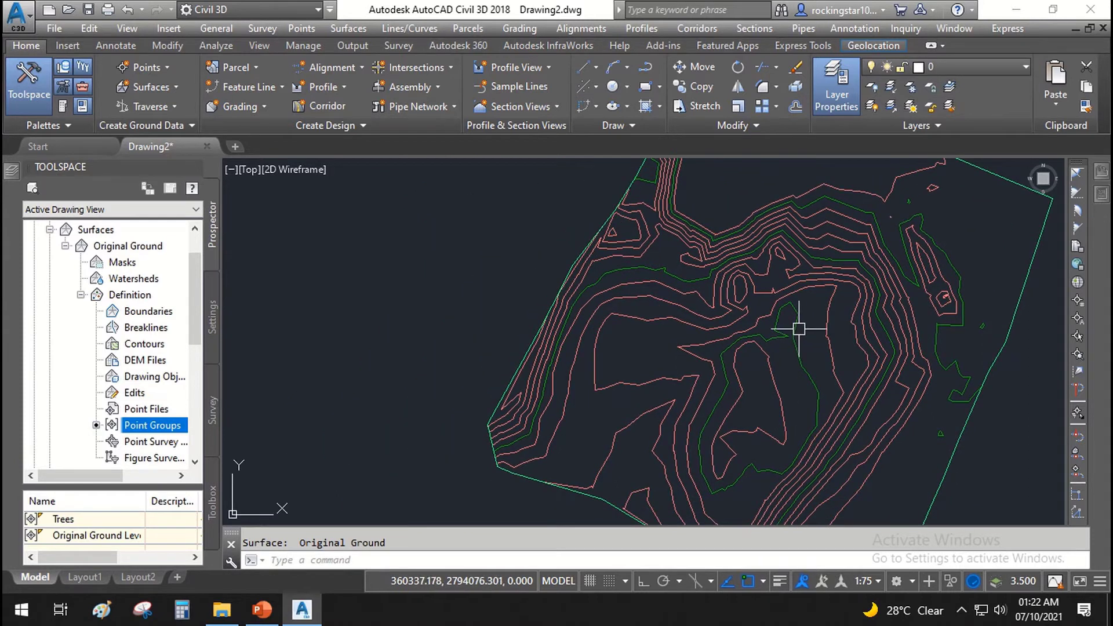
pyautogui.click(785, 310)
pyautogui.rightClick(670, 279)
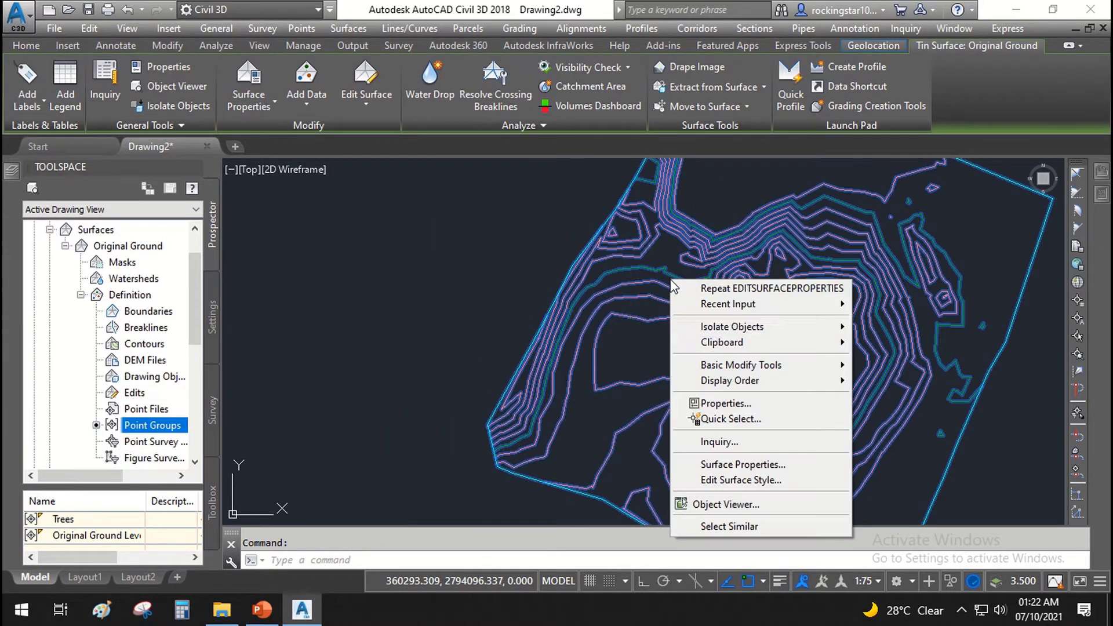
pyautogui.click(745, 467)
pyautogui.moveTo(539, 113); pyautogui.dragTo(345, 146)
pyautogui.click(230, 346)
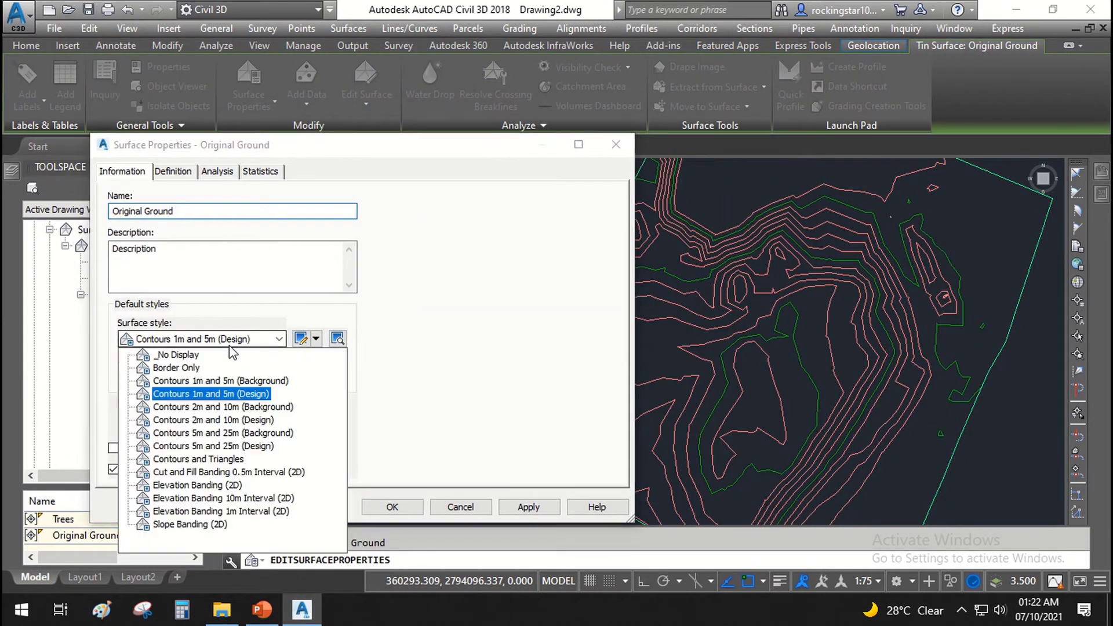
pyautogui.click(213, 461)
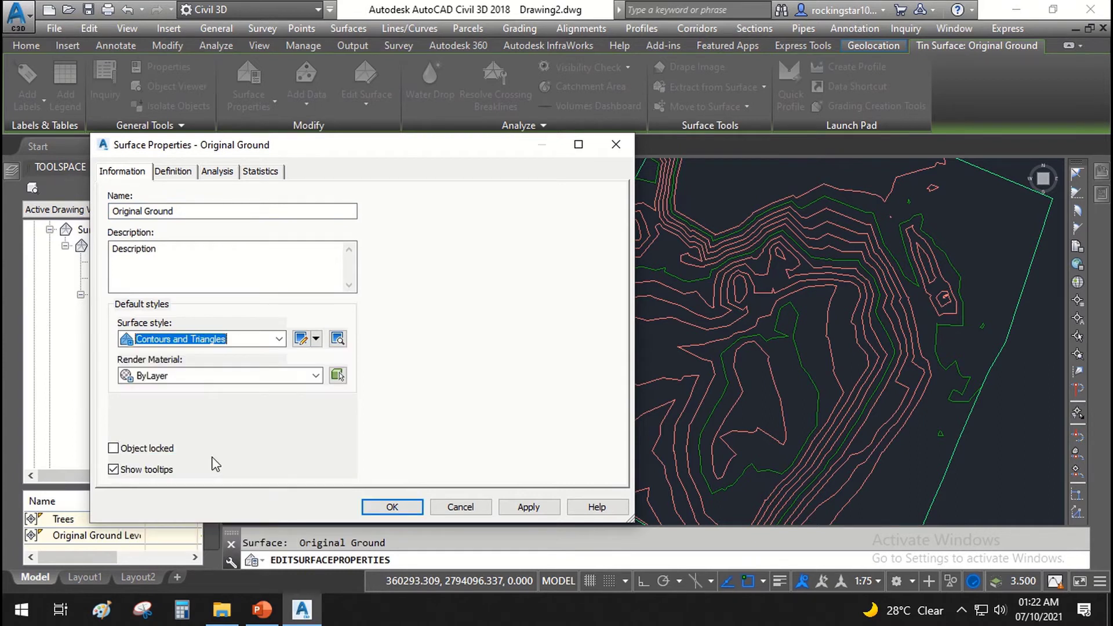
pyautogui.click(528, 507)
pyautogui.click(390, 508)
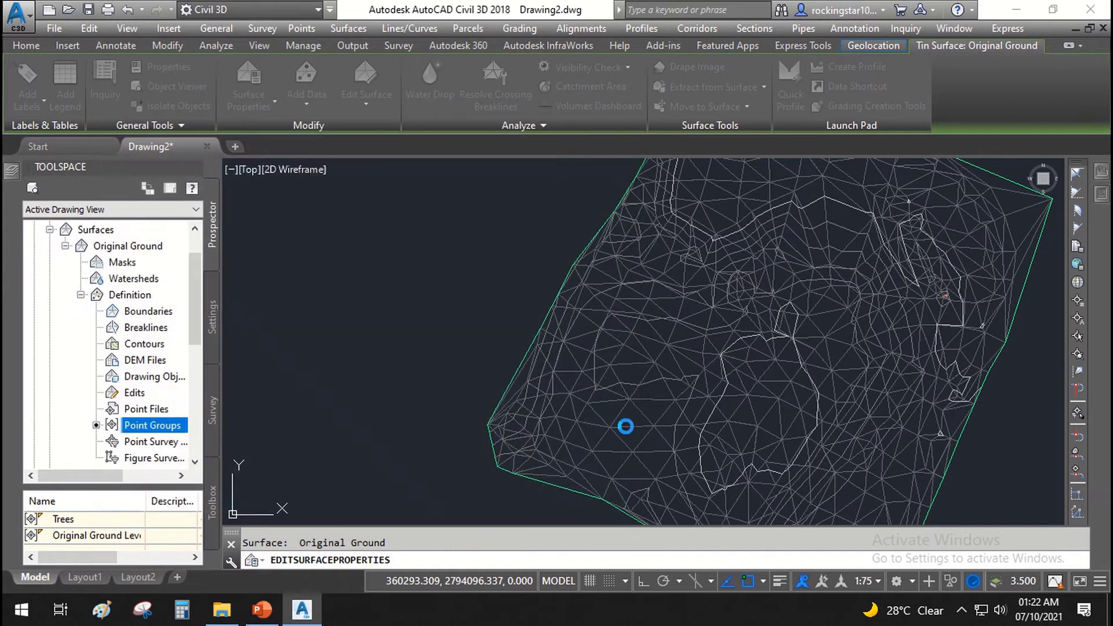
# - Inspect the triangulation across the middle of the Original Ground surface
pyautogui.click(725, 358)
pyautogui.scroll(3, 586, 333)
pyautogui.scroll(-3, 562, 320)
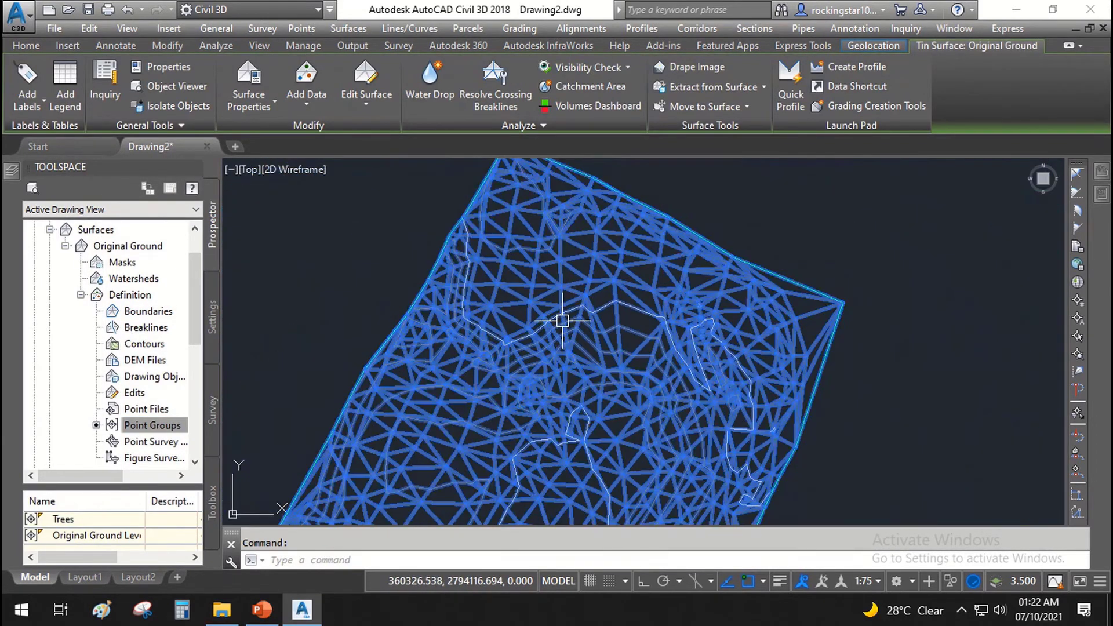
pyautogui.scroll(2, 529, 377)
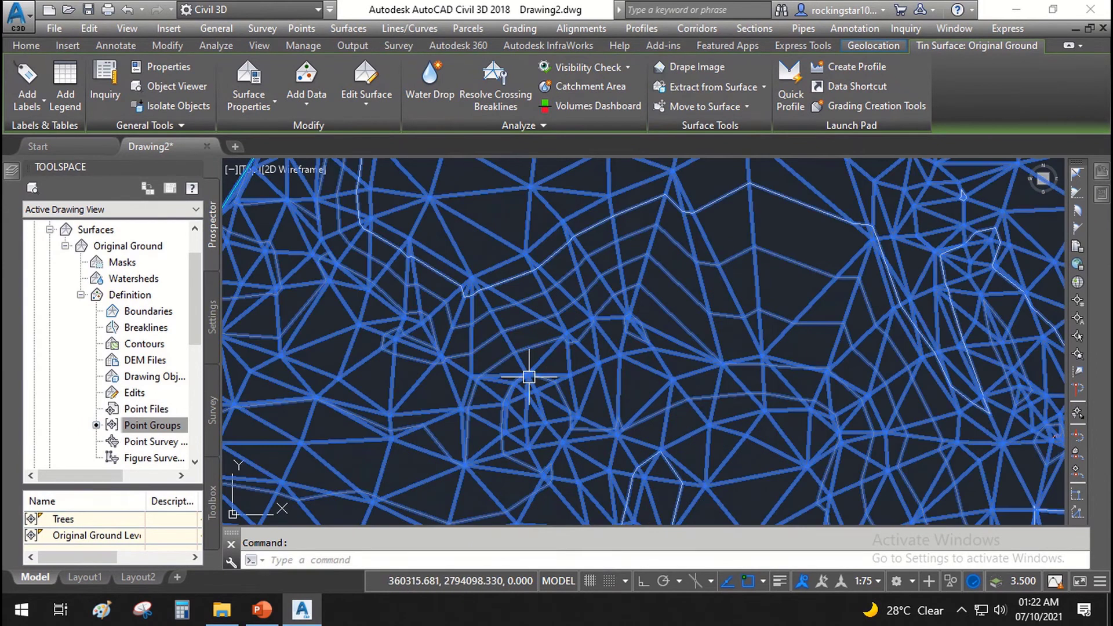
pyautogui.scroll(-2, 586, 304)
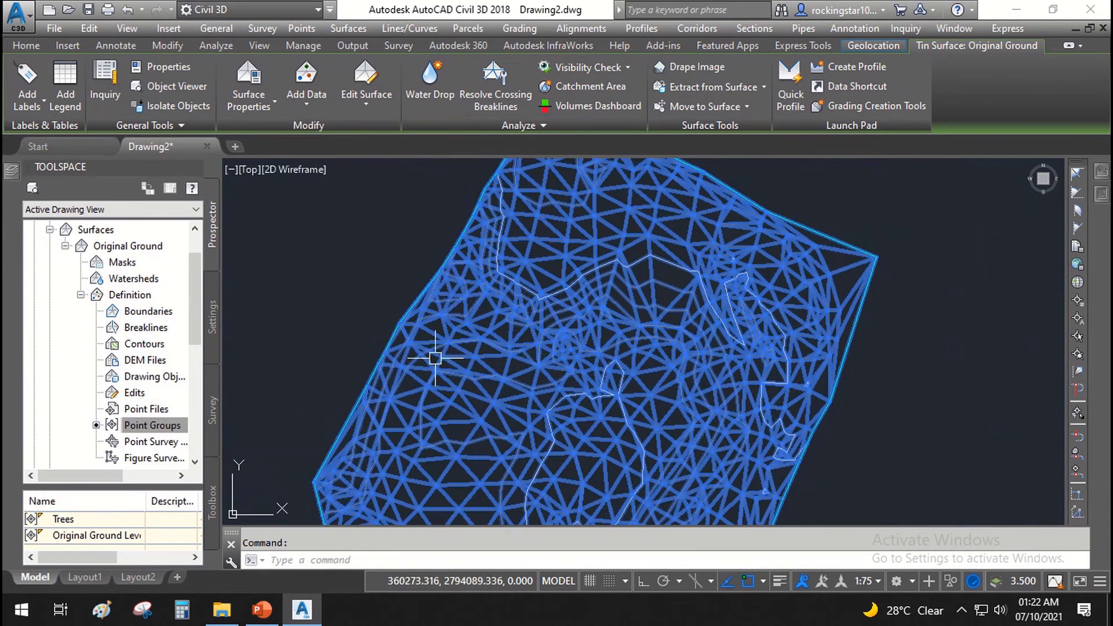
pyautogui.rightClick(467, 378)
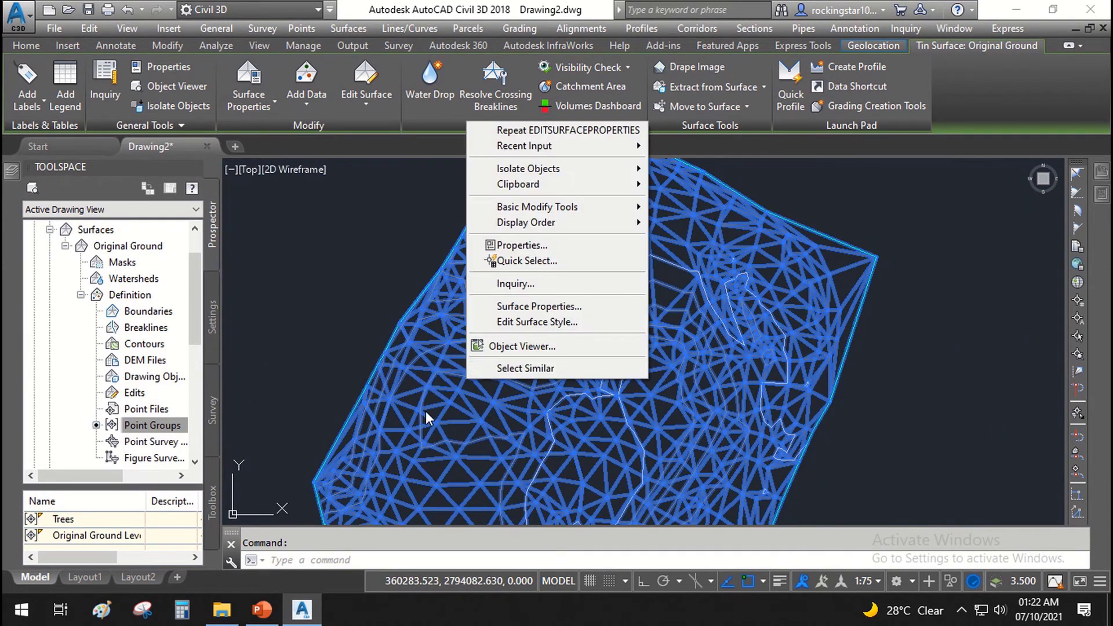
pyautogui.press('Escape')
# - Examine the long thin triangles along the surface's western boundary and at its northeastern corner
pyautogui.scroll(5, 354, 441)
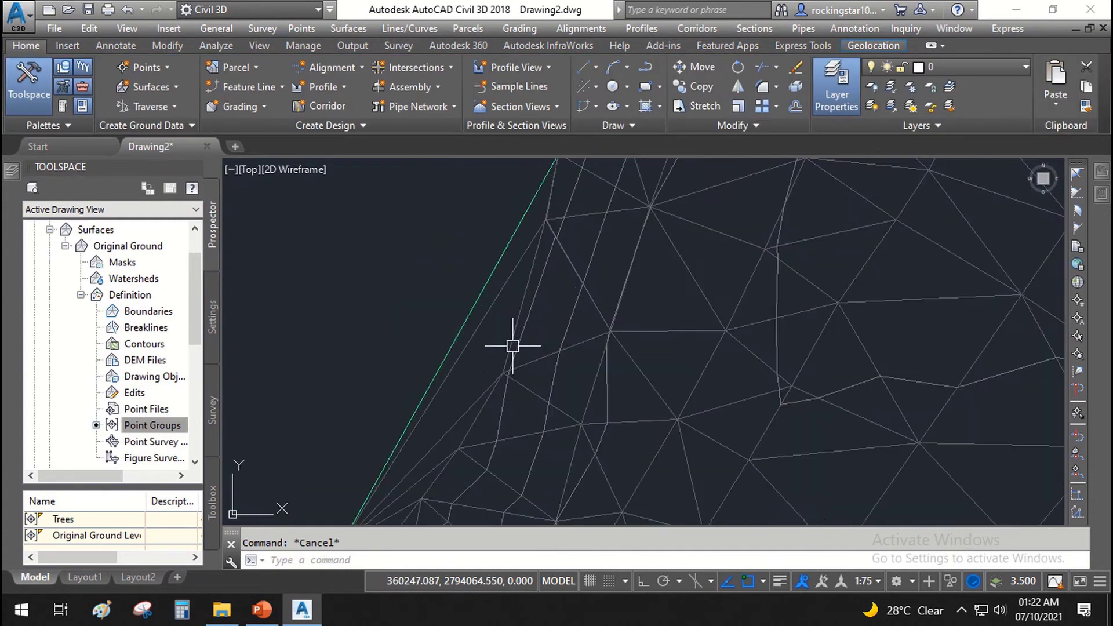
pyautogui.click(513, 346)
pyautogui.scroll(-1, 497, 348)
pyautogui.press('Escape')
pyautogui.scroll(-2, 538, 282)
pyautogui.scroll(-2, 577, 323)
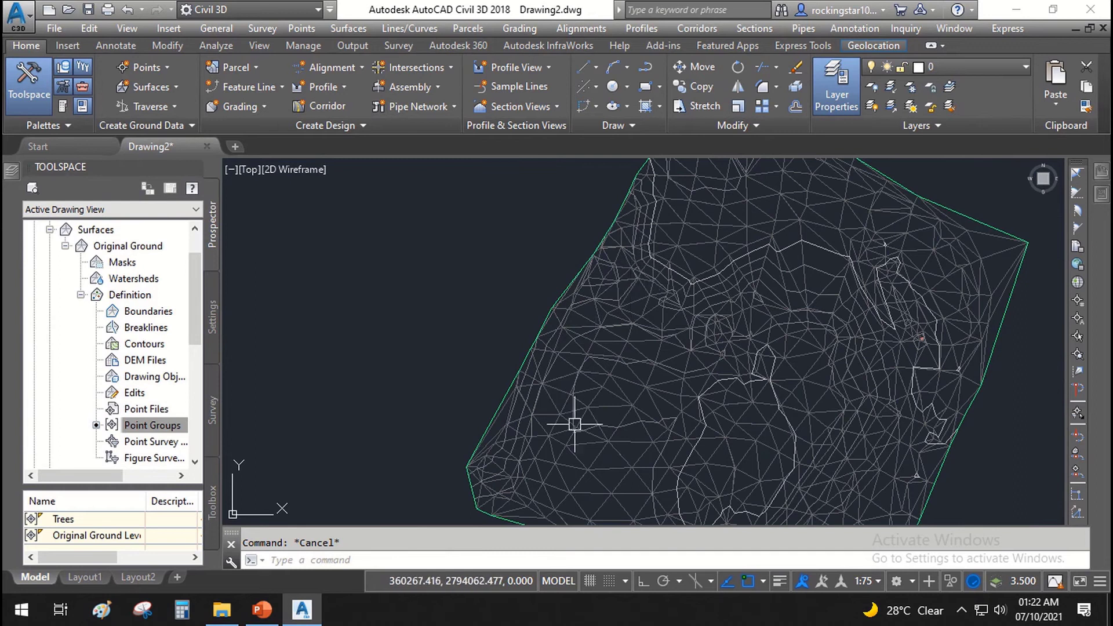
pyautogui.scroll(2, 575, 424)
pyautogui.scroll(2, 708, 273)
pyautogui.scroll(3, 804, 261)
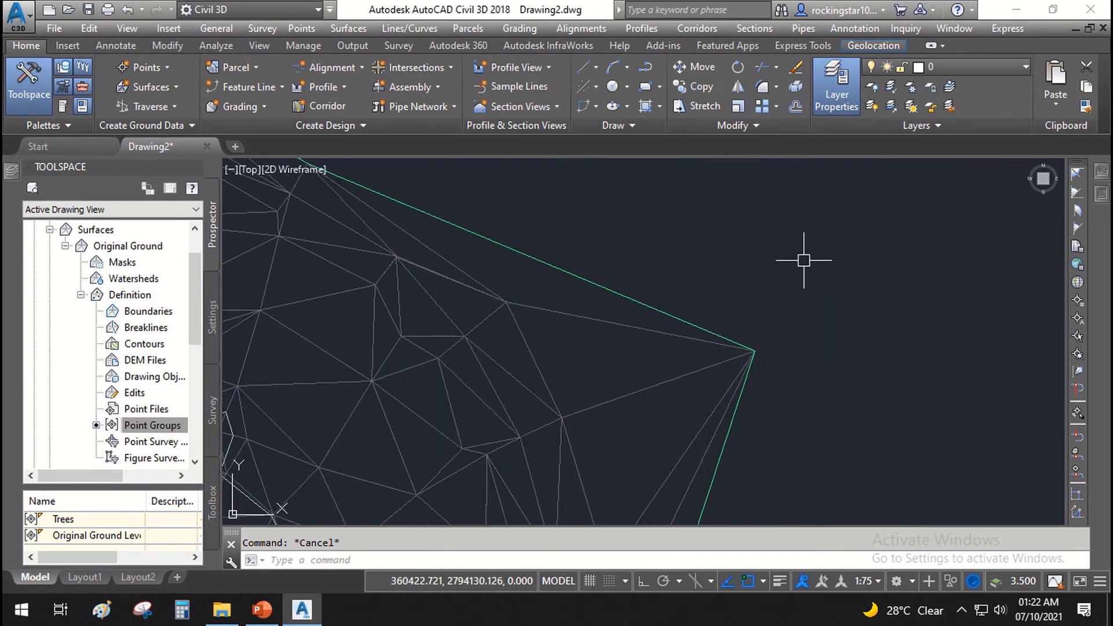
pyautogui.click(708, 360)
pyautogui.scroll(-3, 527, 373)
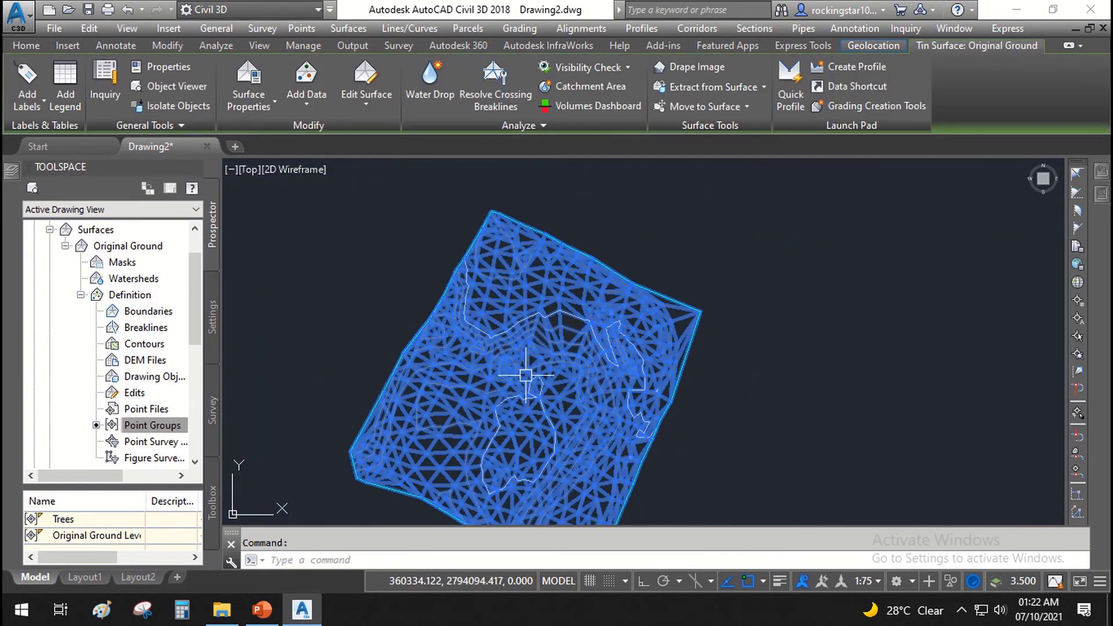
pyautogui.scroll(4, 341, 447)
pyautogui.press('Escape')
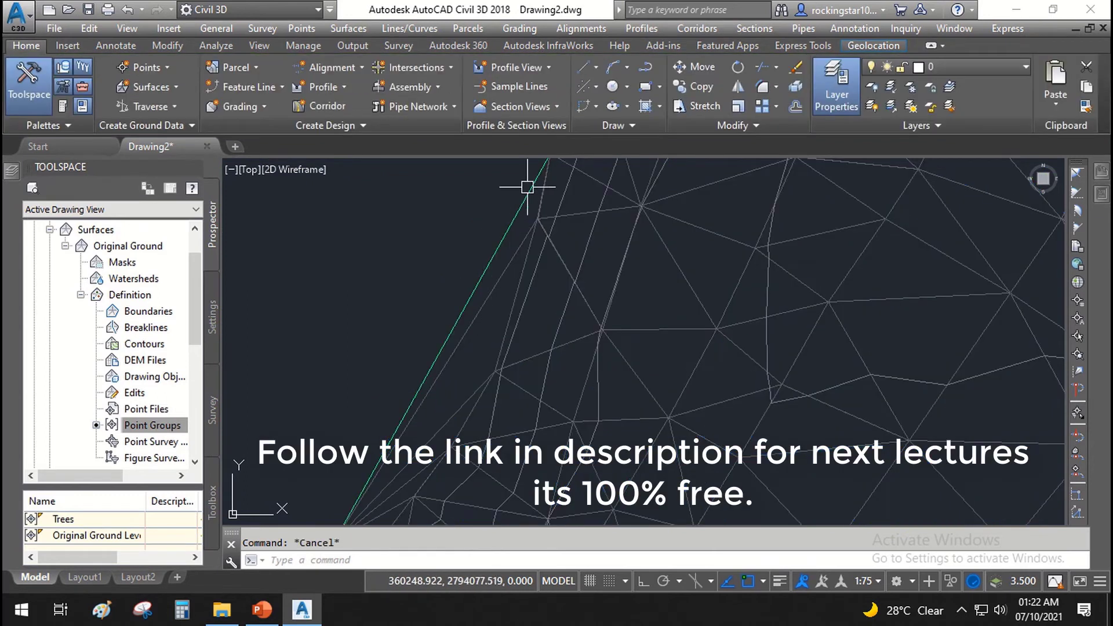
pyautogui.click(457, 372)
pyautogui.press('Escape')
pyautogui.click(493, 365)
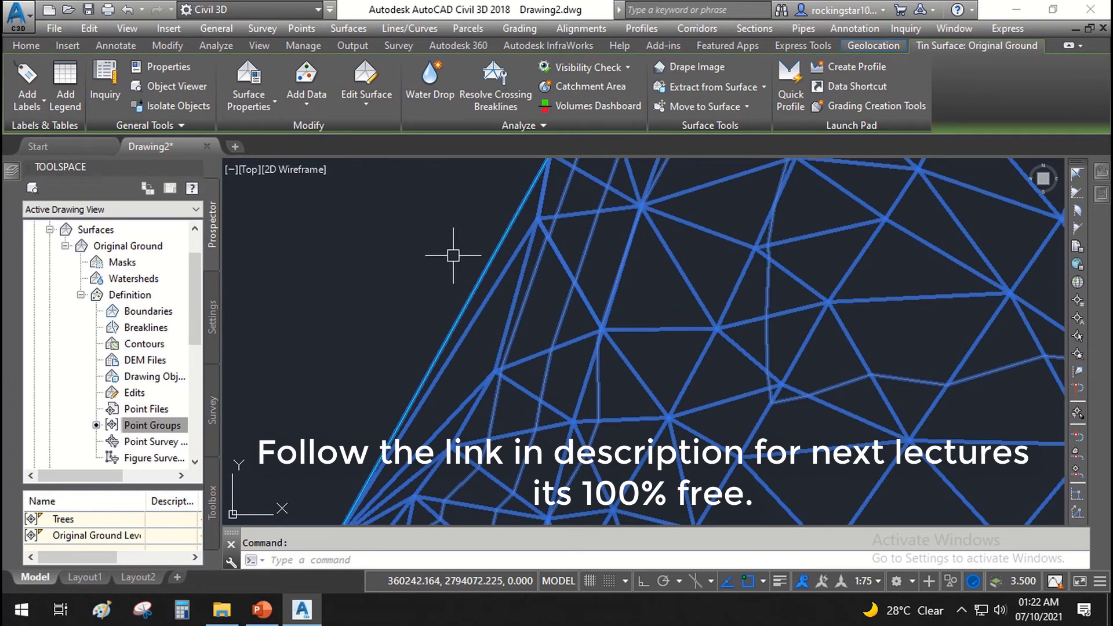
pyautogui.scroll(-2, 472, 330)
pyautogui.press('Escape')
# - Delete the long outer TIN lines along the western boundary of the Original Ground surface with the Delete Line edit
pyautogui.click(548, 332)
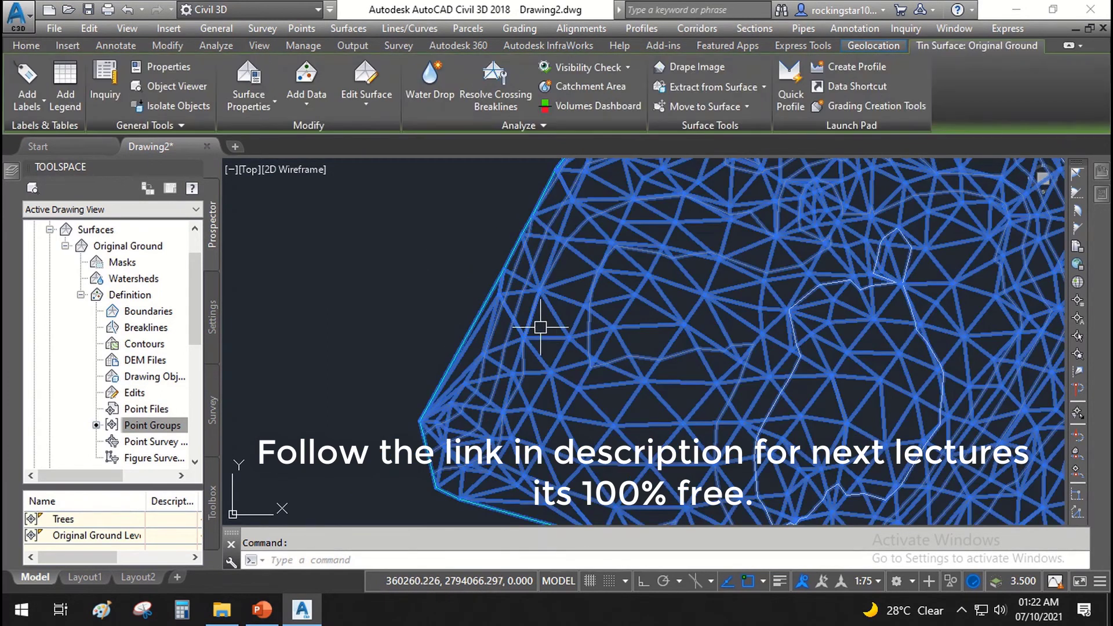
pyautogui.click(368, 99)
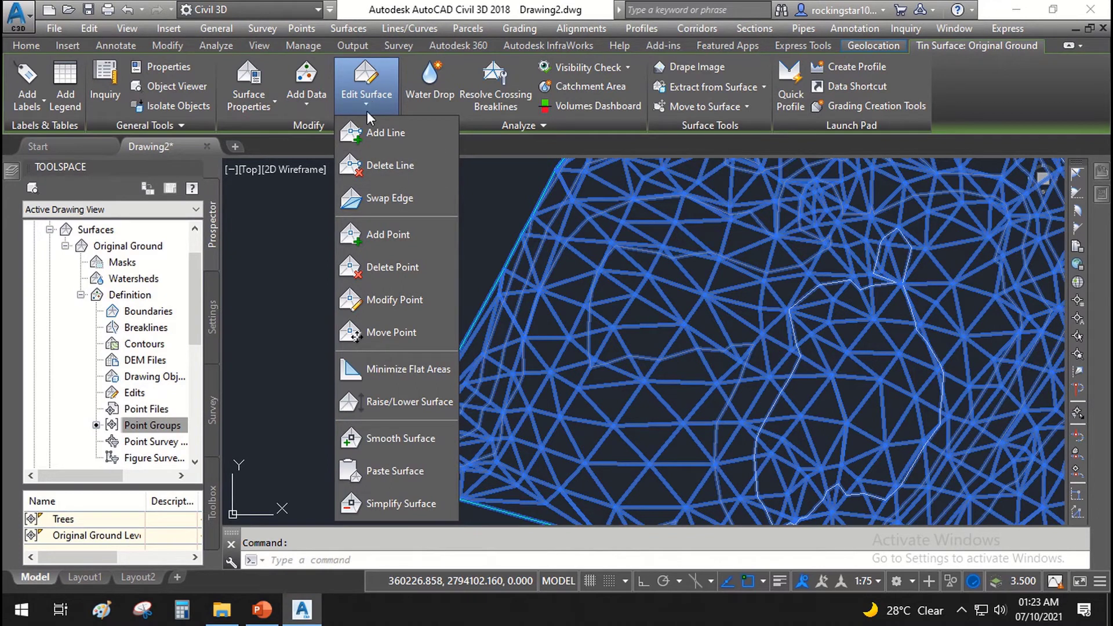
pyautogui.click(373, 171)
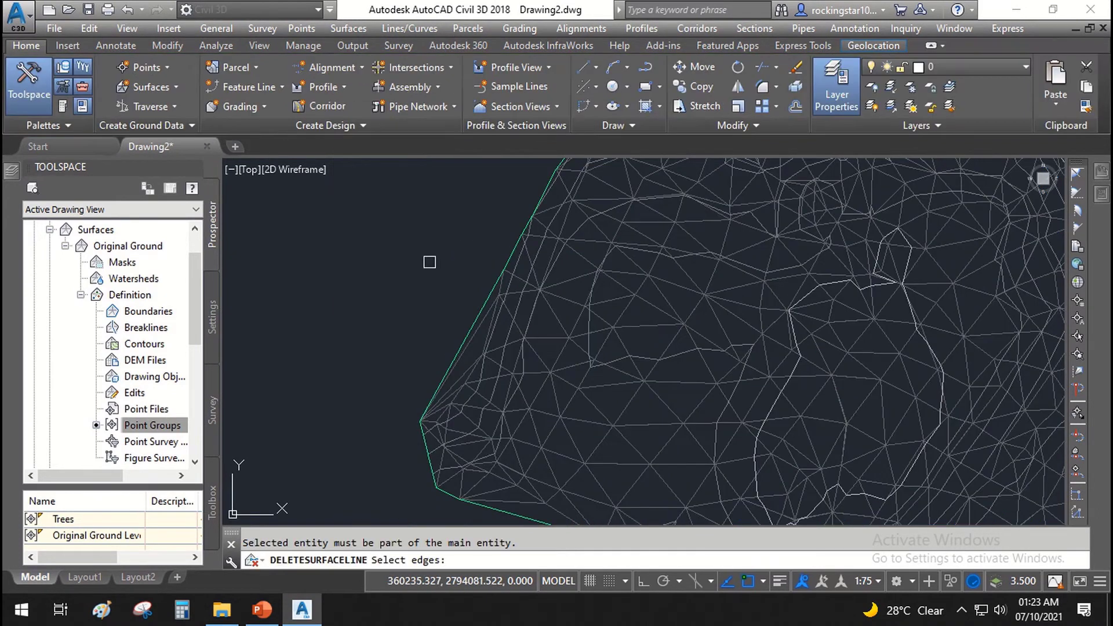
pyautogui.scroll(3, 464, 343)
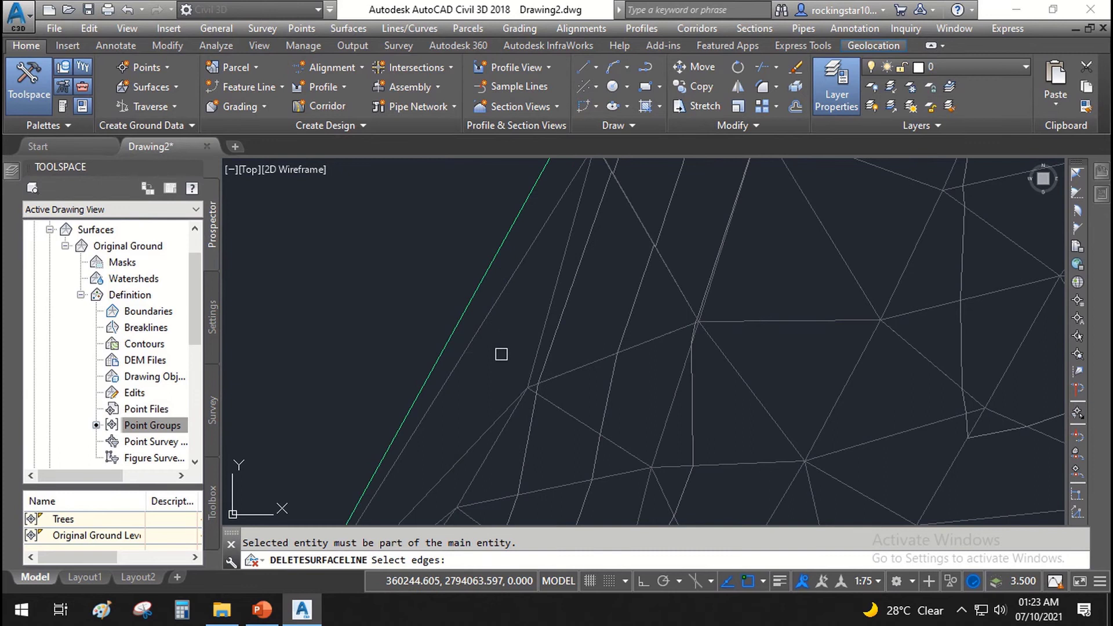
pyautogui.scroll(-2, 456, 357)
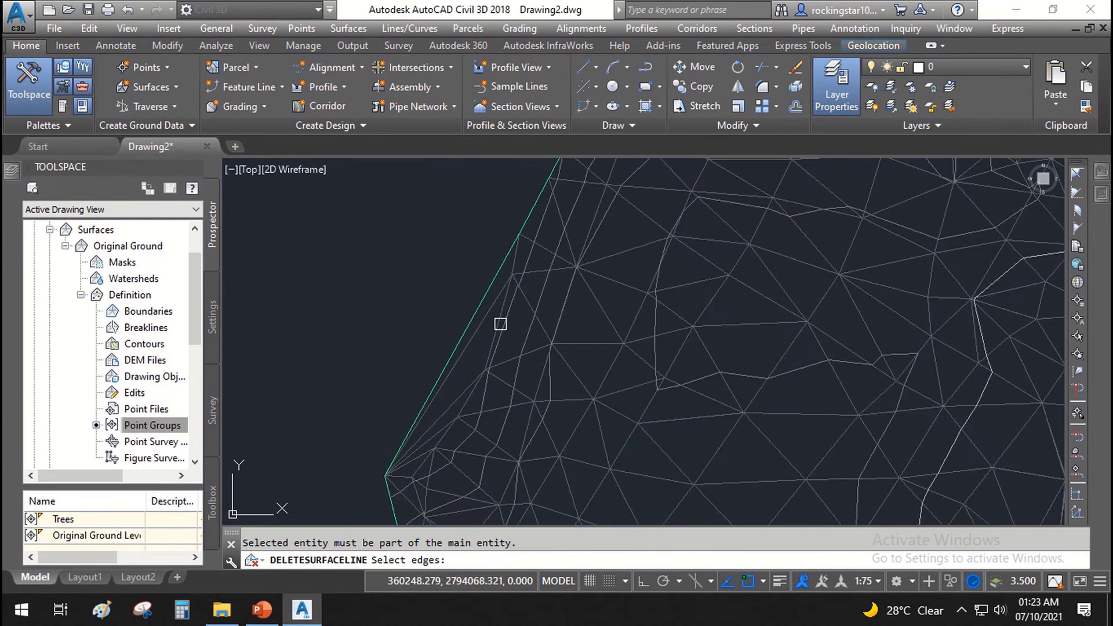
pyautogui.scroll(1, 455, 393)
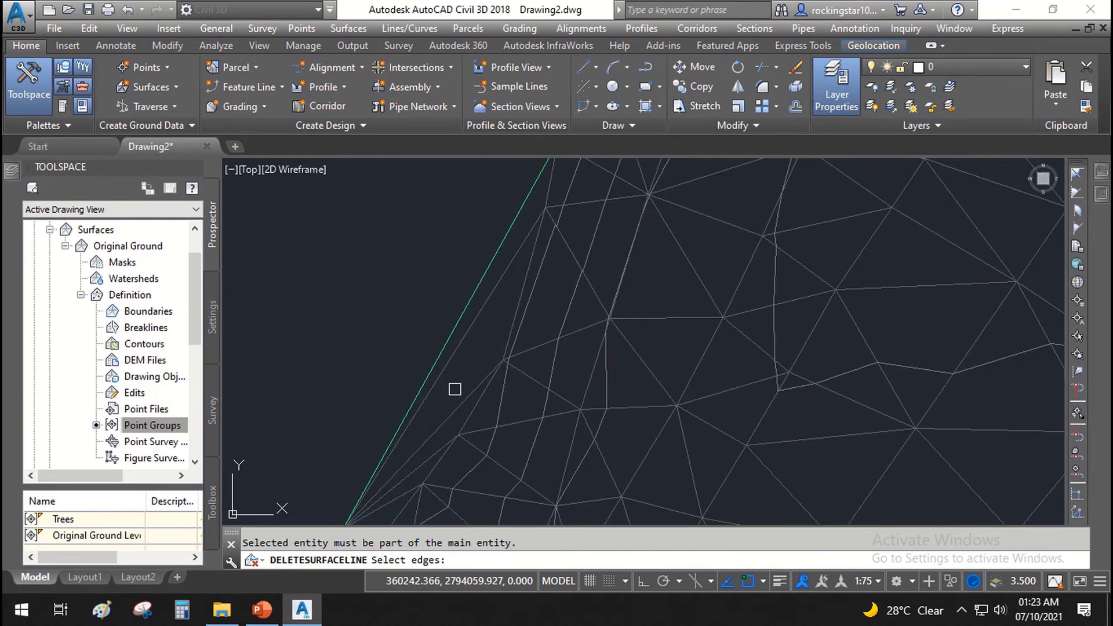
pyautogui.click(476, 355)
pyautogui.click(403, 281)
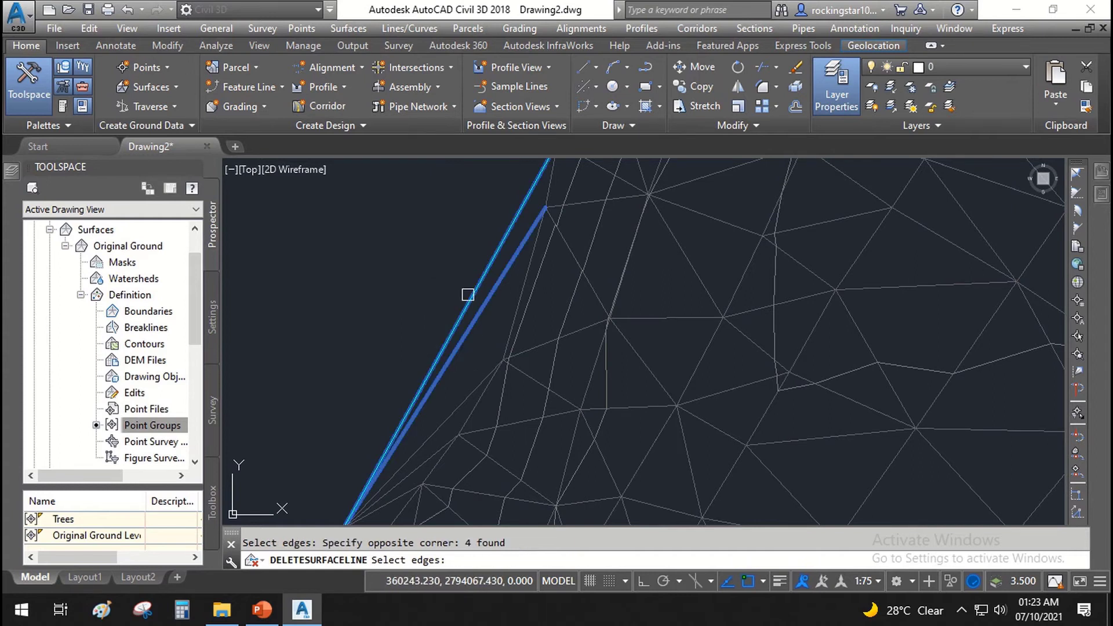
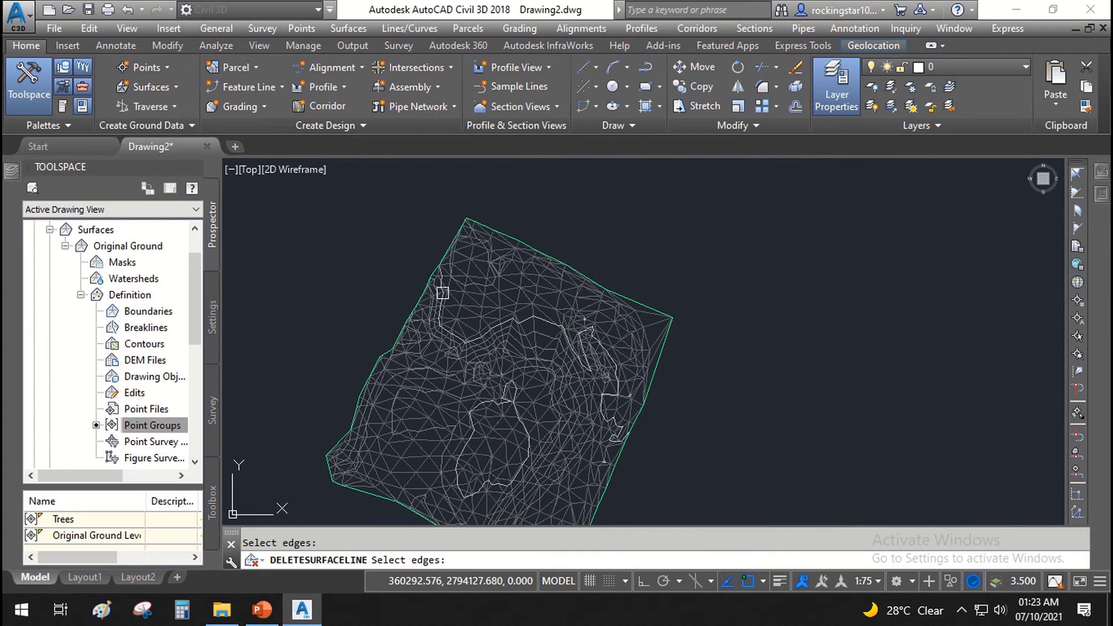
pyautogui.scroll(-2, 411, 234)
pyautogui.moveTo(543, 359); pyautogui.dragTo(451, 382, button='middle')
pyautogui.scroll(2, 450, 378)
pyautogui.scroll(-2, 441, 381)
pyautogui.moveTo(381, 285); pyautogui.dragTo(395, 291, button='middle')
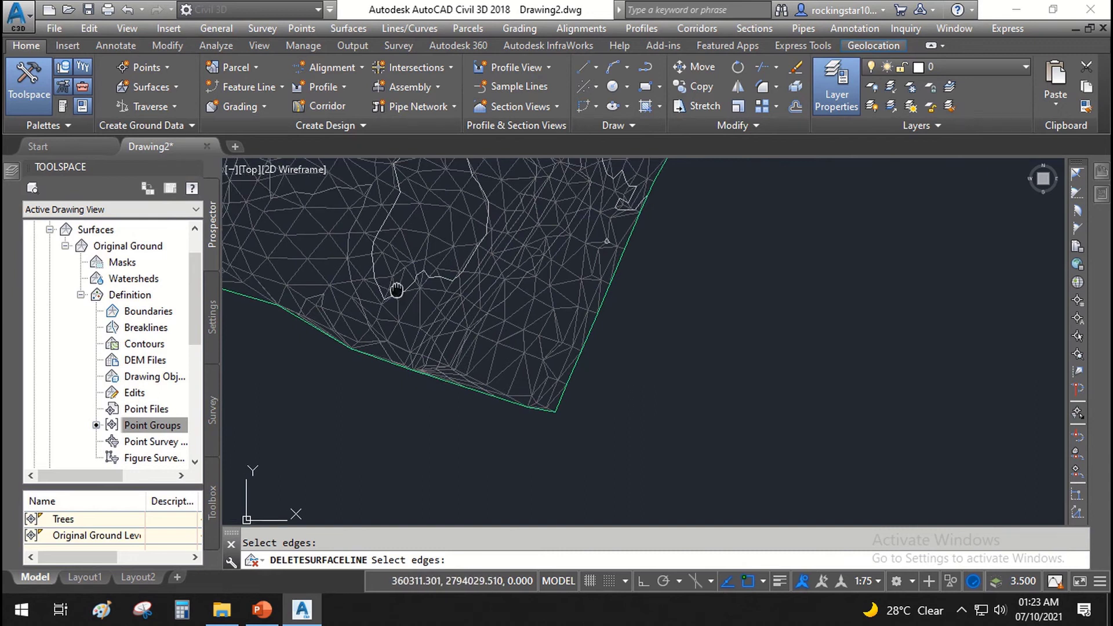
pyautogui.press('Escape')
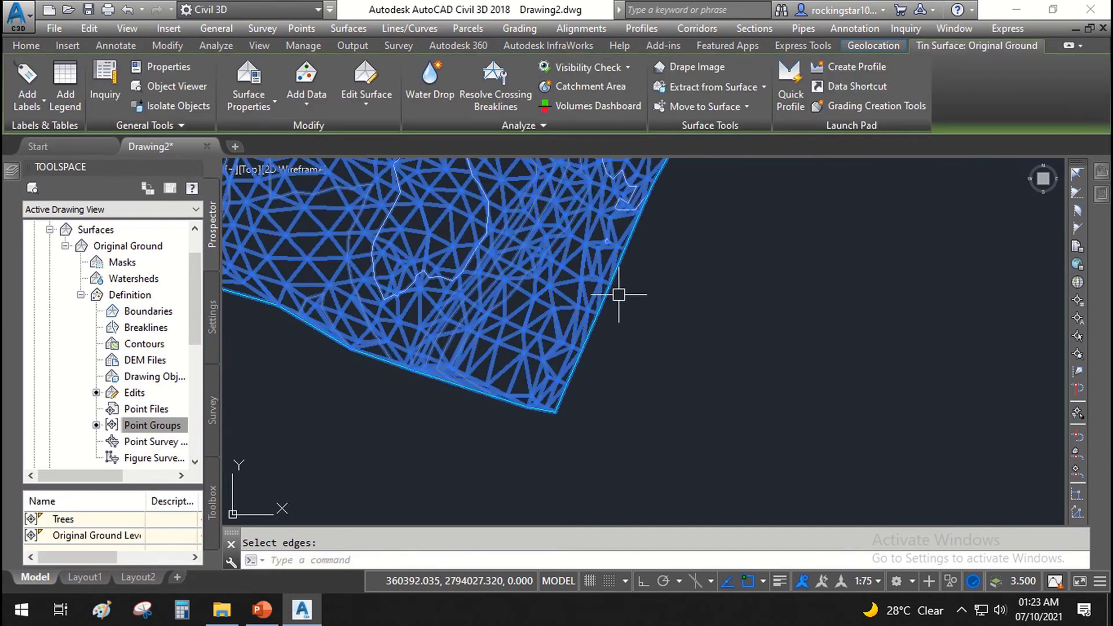
# - Set the Original Ground surface's style back to Contours 1m and 5m (Design) in its object properties
pyautogui.scroll(-3, 617, 293)
pyautogui.rightClick(449, 271)
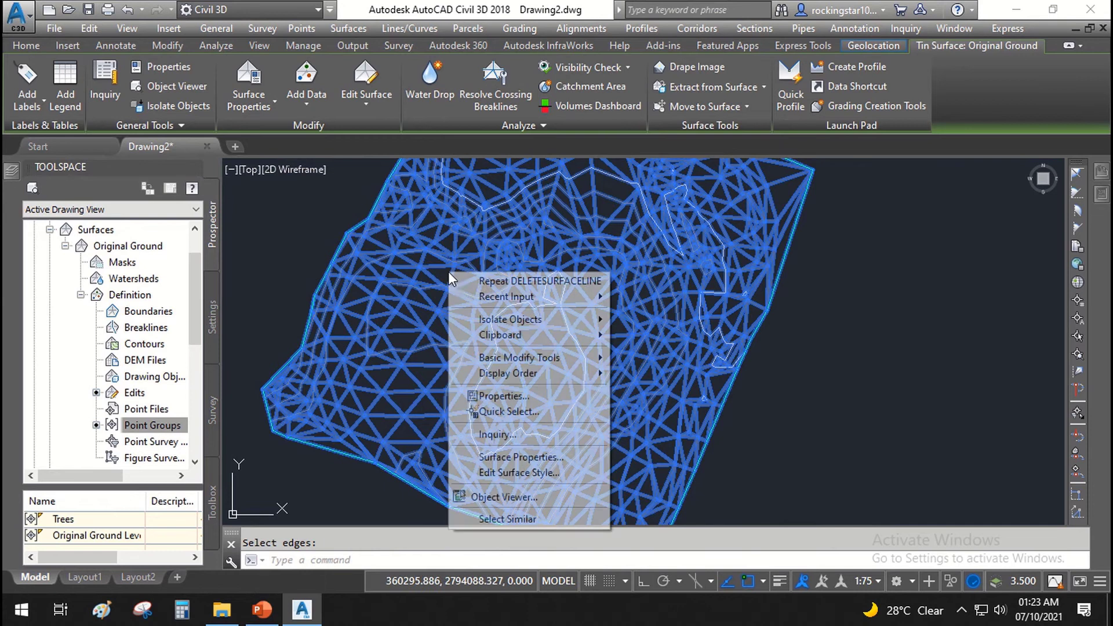
pyautogui.press('Escape')
pyautogui.press('Escape')
pyautogui.click(600, 301)
pyautogui.click(1101, 195)
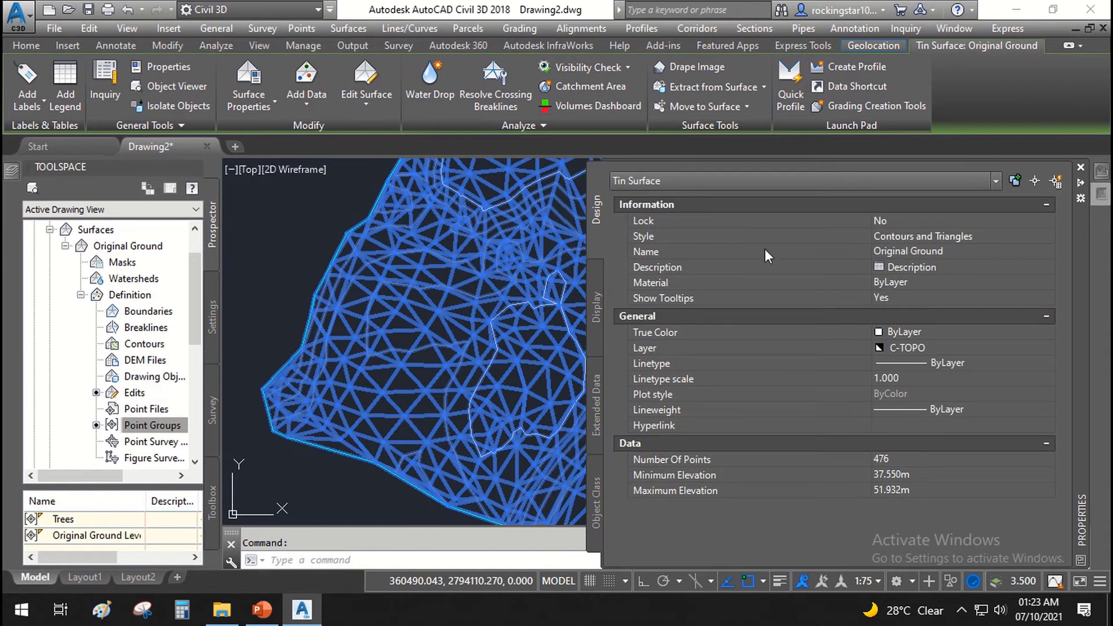
pyautogui.click(667, 232)
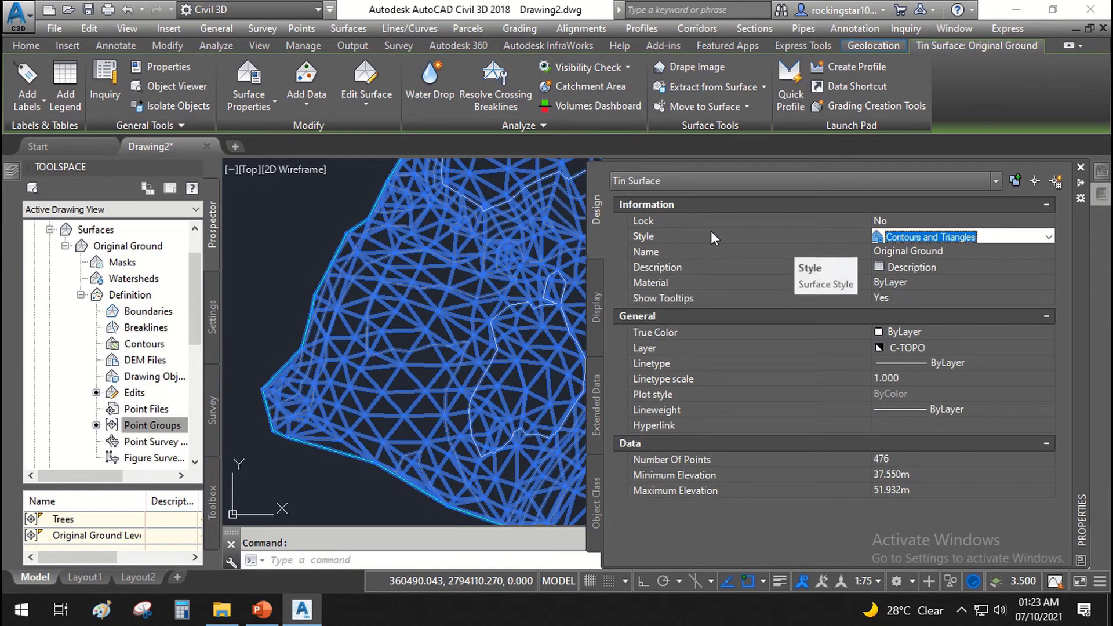
pyautogui.click(922, 237)
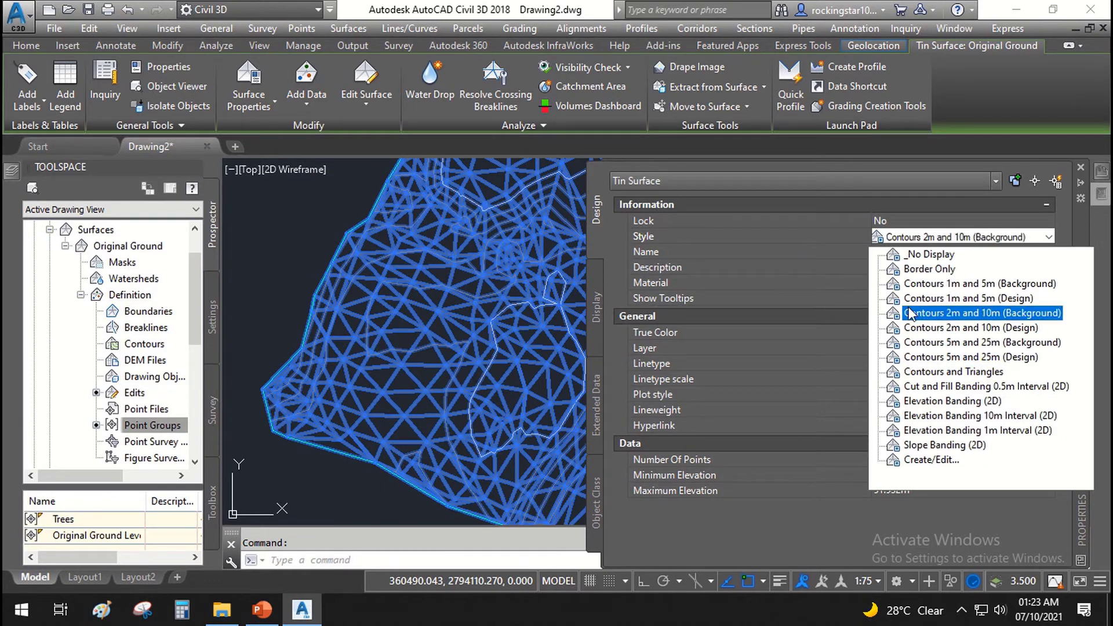
pyautogui.click(978, 298)
pyautogui.press('Escape')
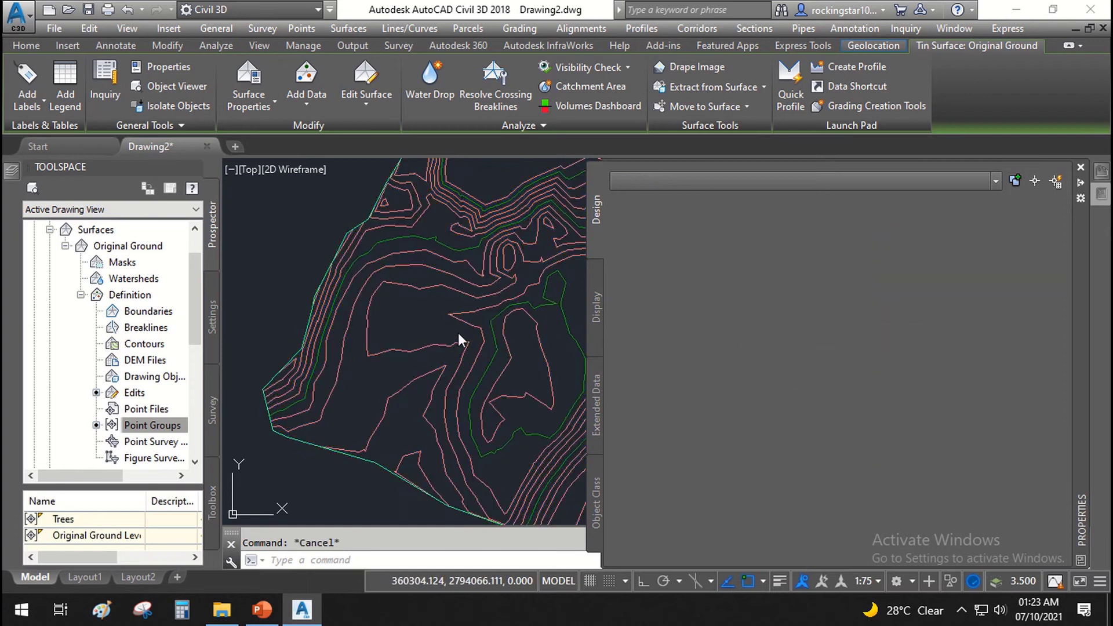
pyautogui.hotkey('ctrl', '1')
pyautogui.scroll(-2, 460, 325)
pyautogui.scroll(8, 458, 377)
pyautogui.scroll(-8, 507, 353)
pyautogui.scroll(3, 462, 400)
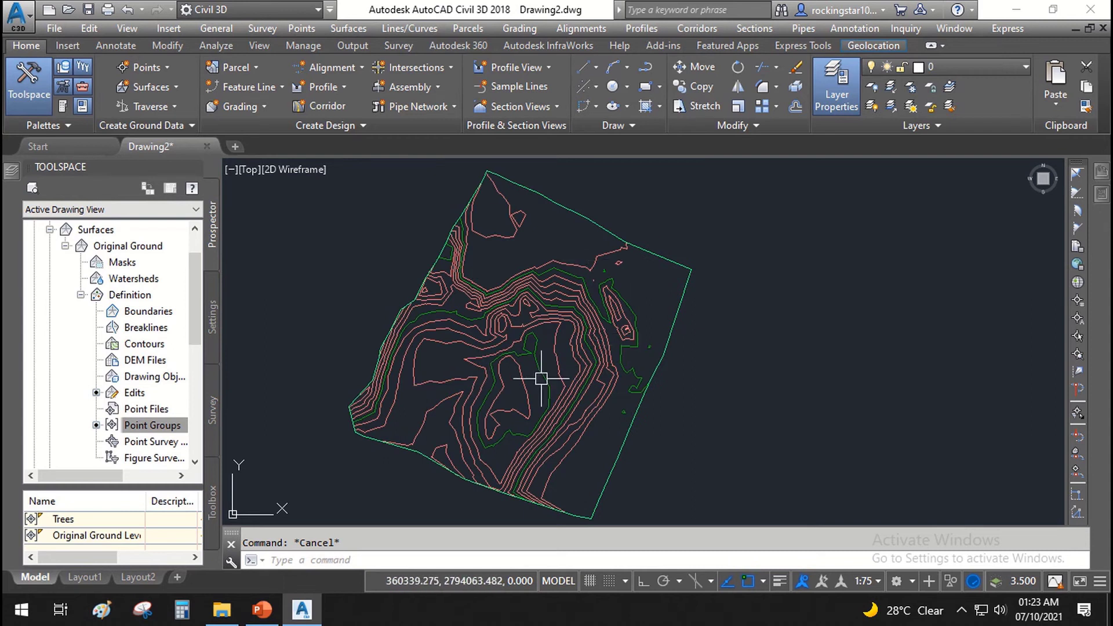
pyautogui.scroll(4, 519, 313)
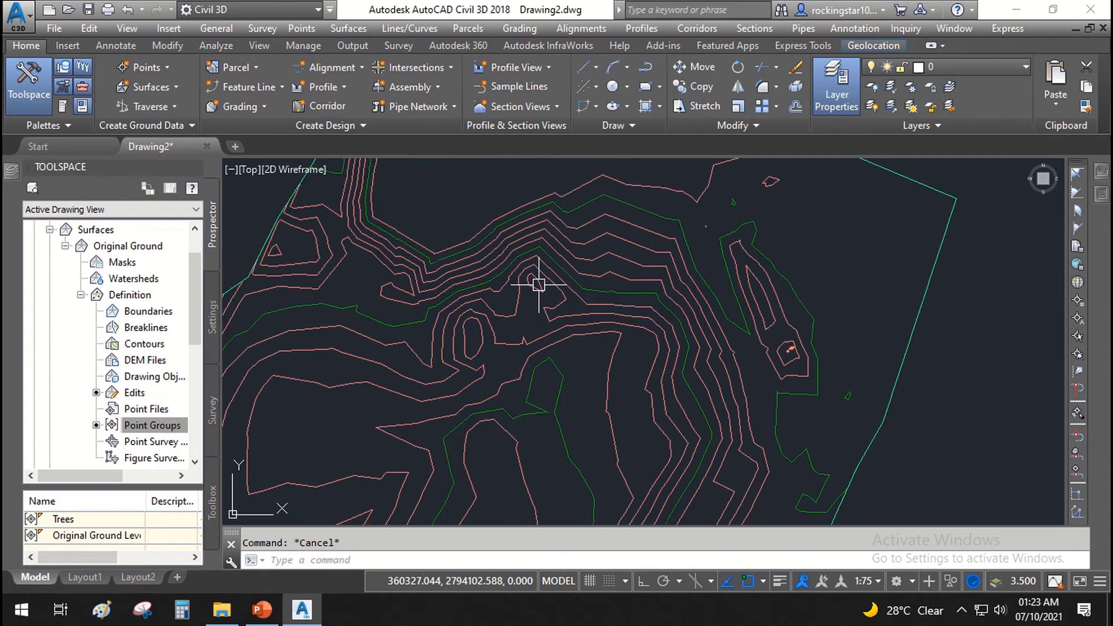
pyautogui.click(539, 284)
pyautogui.rightClick(432, 313)
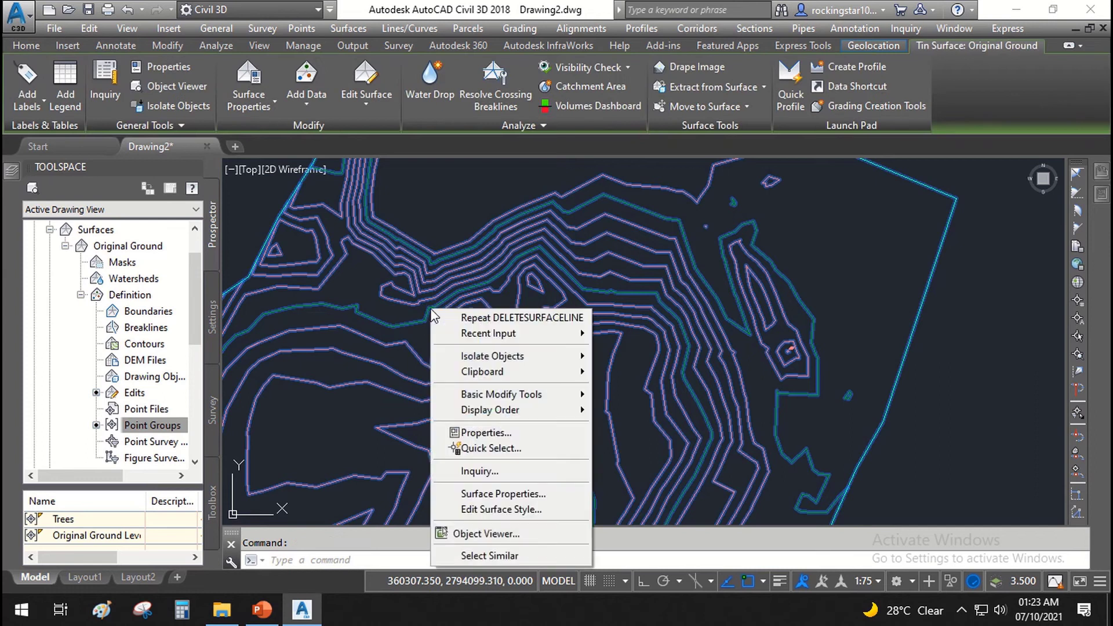
pyautogui.click(487, 510)
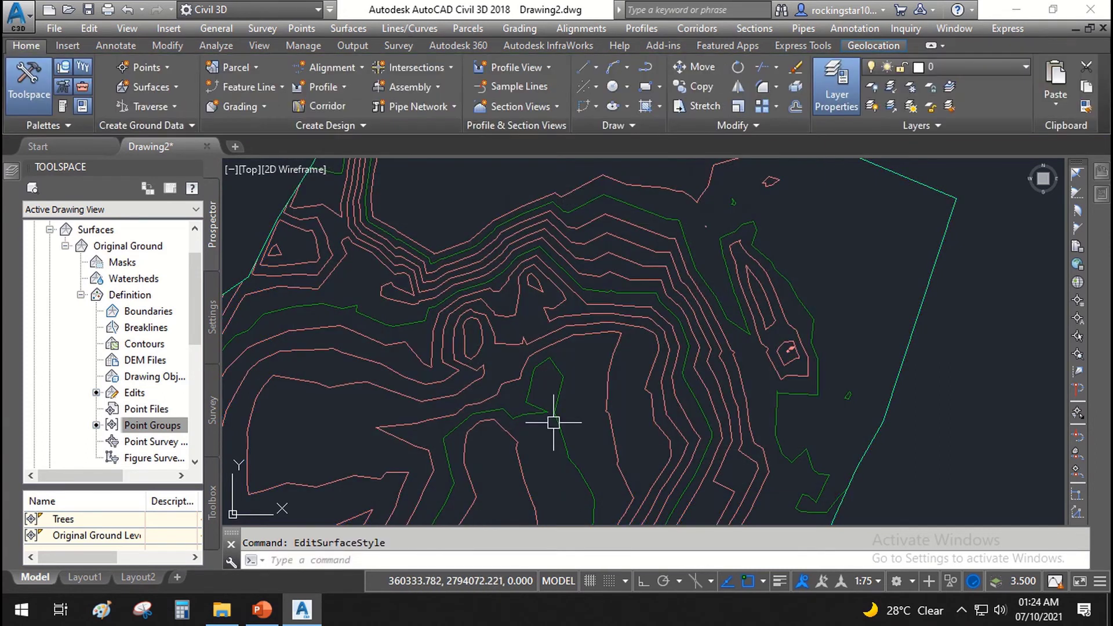
# - Open the Original Ground surface's style for editing and review its name and border properties
pyautogui.click(573, 337)
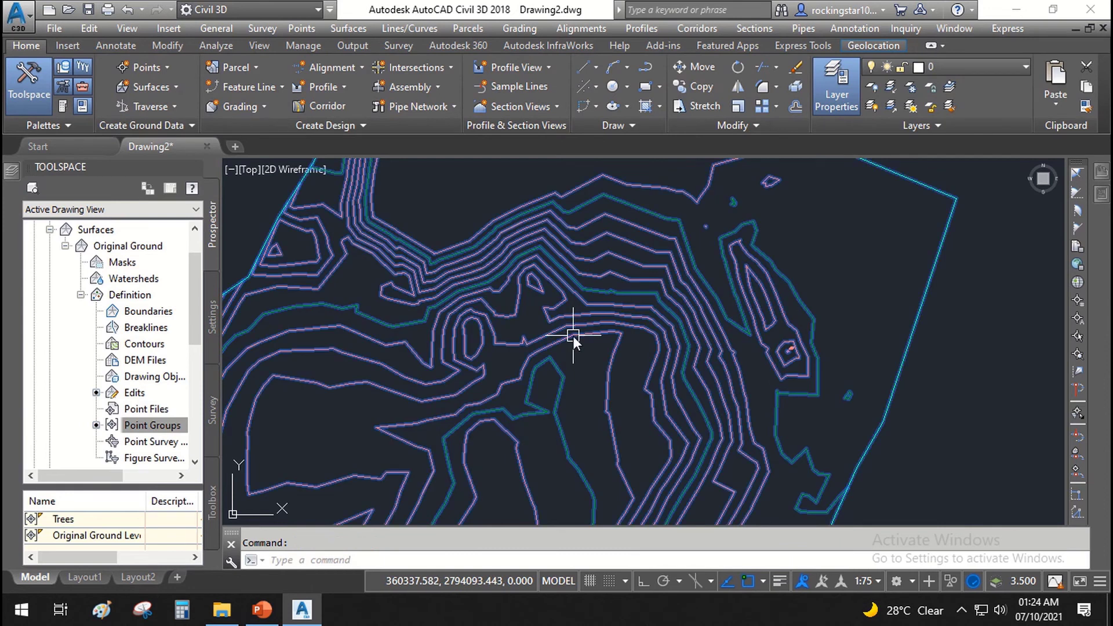
pyautogui.rightClick(348, 264)
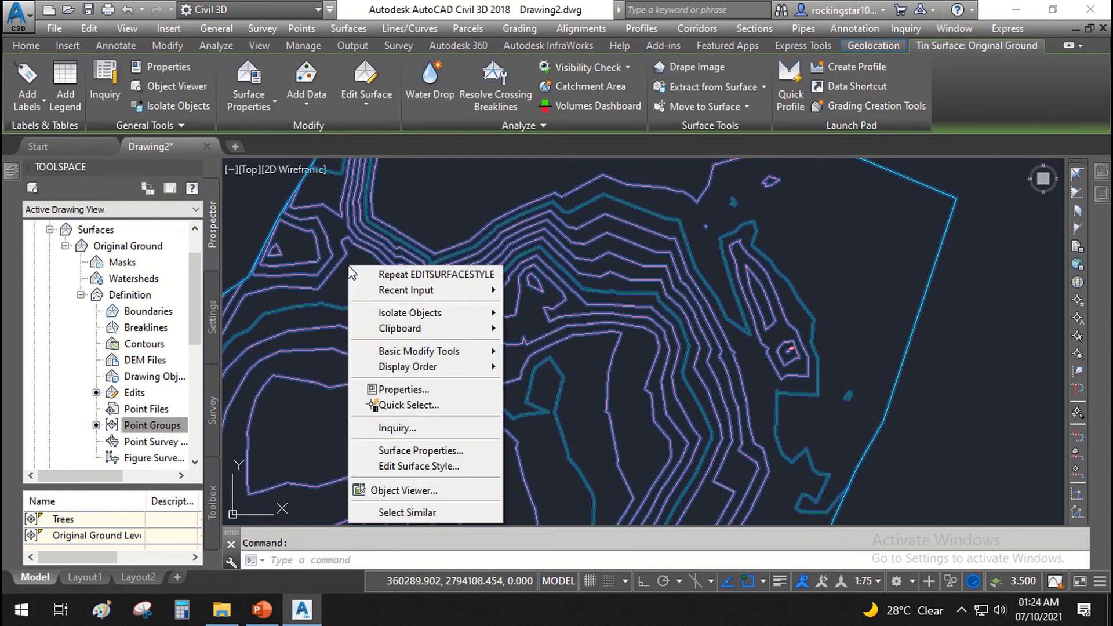
pyautogui.click(410, 466)
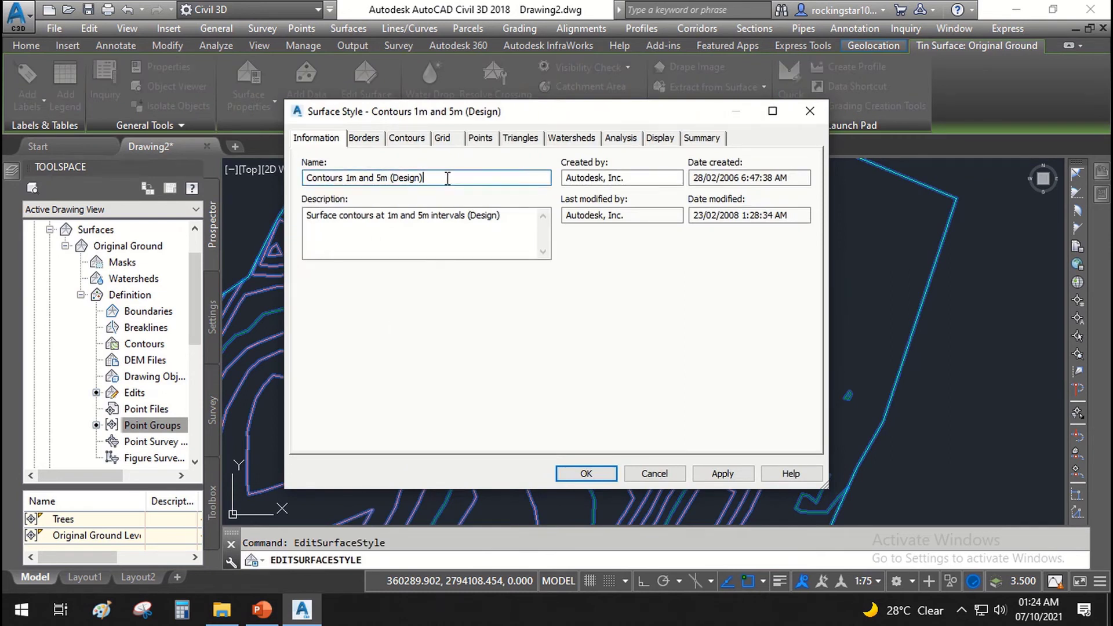
pyautogui.moveTo(424, 177); pyautogui.dragTo(306, 177)
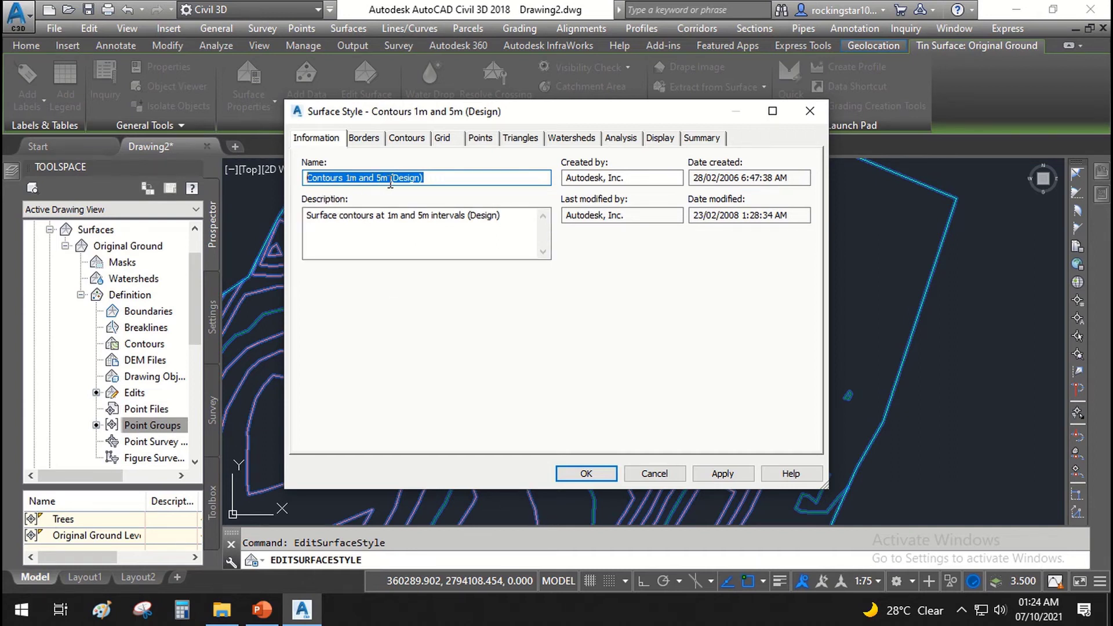
pyautogui.click(364, 138)
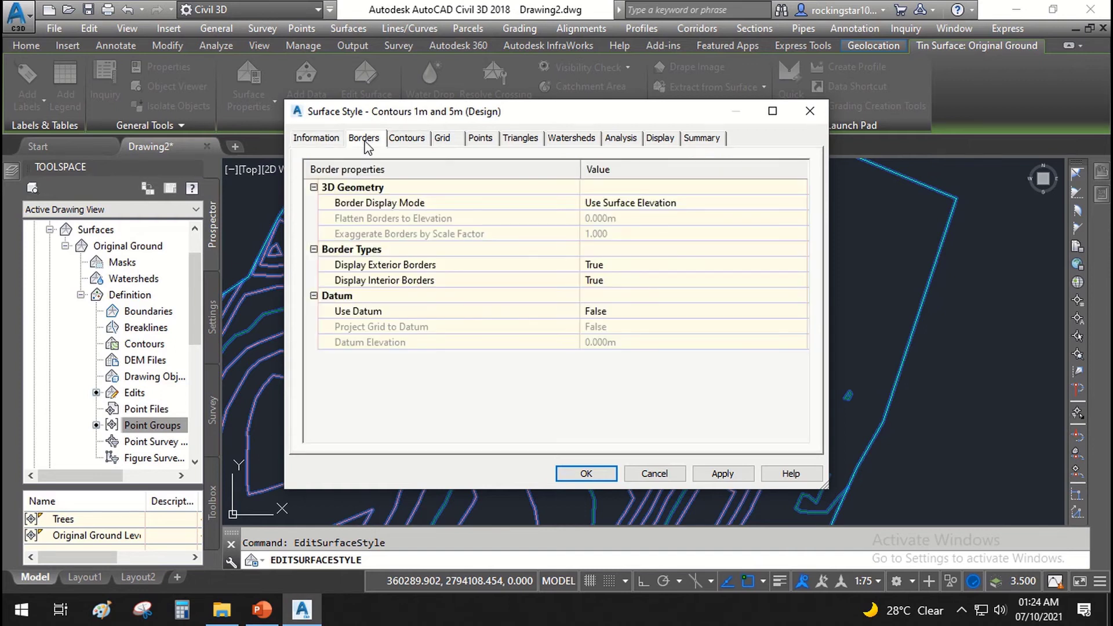
# - Set the minor contour interval of the Contours 1m and 5m (Design) style to 0.5 m
pyautogui.click(407, 140)
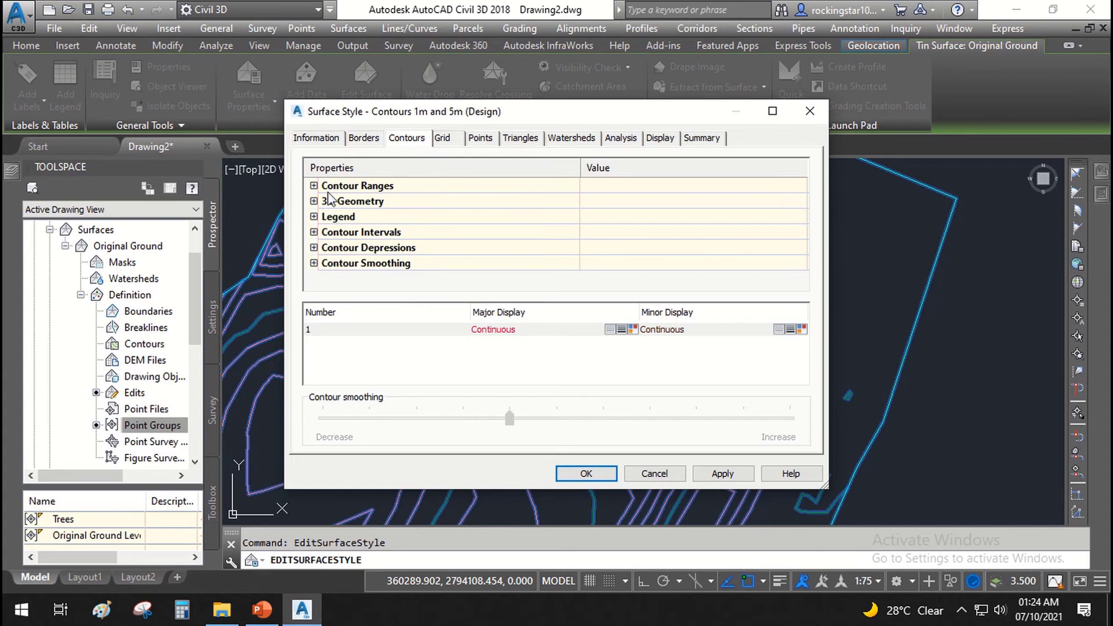
pyautogui.click(314, 232)
pyautogui.click(450, 264)
pyautogui.scroll(-1, 499, 272)
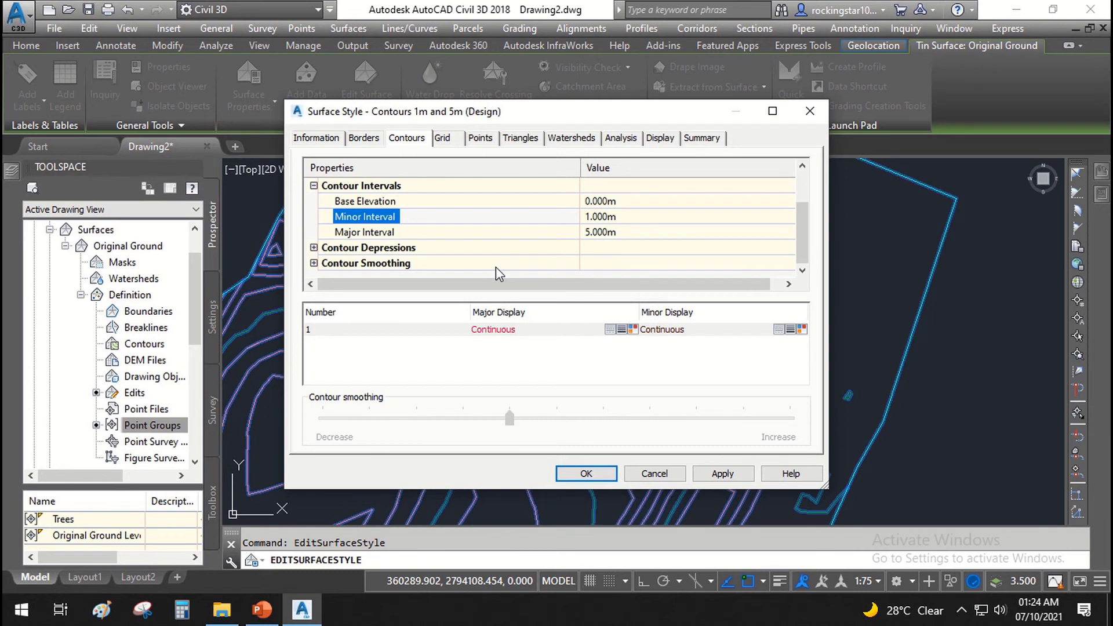
pyautogui.click(429, 233)
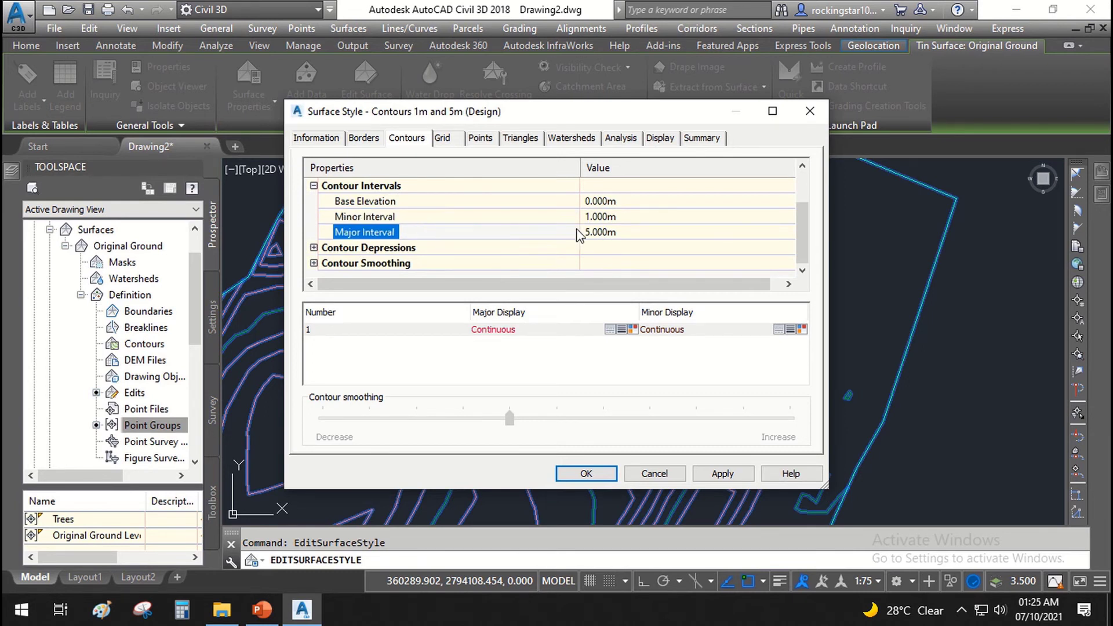
pyautogui.click(476, 221)
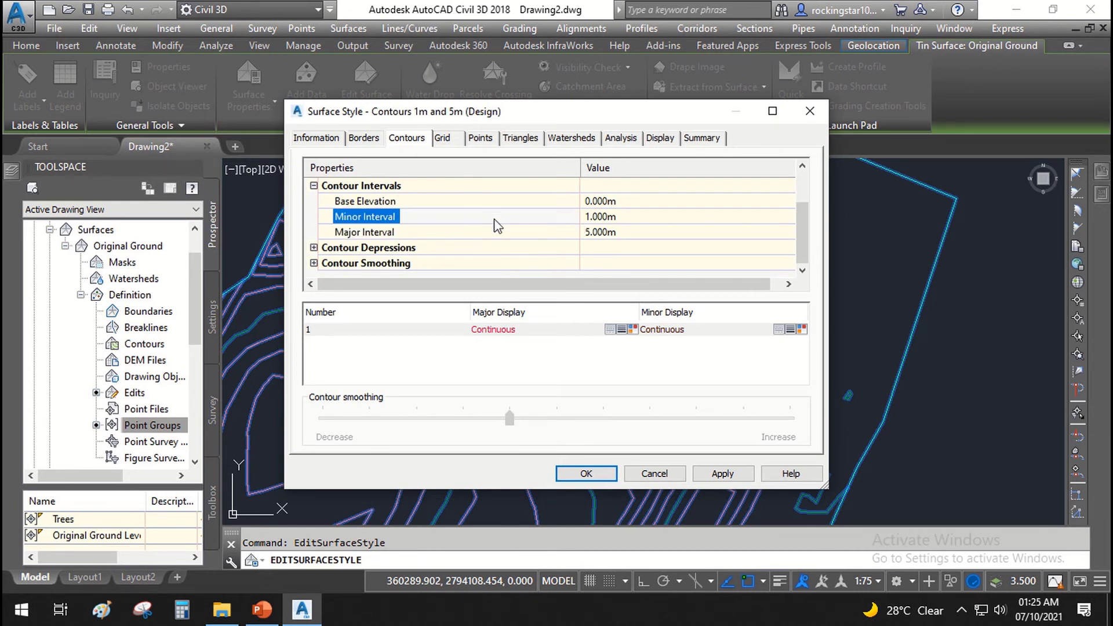
pyautogui.click(621, 217)
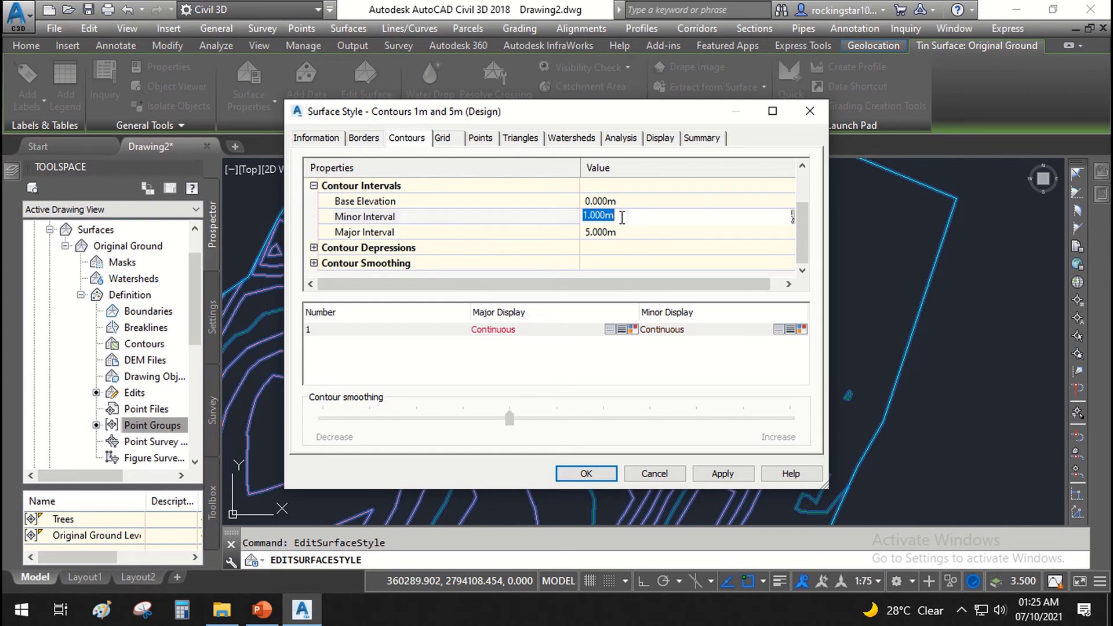
pyautogui.write('.')
pyautogui.press('Return')
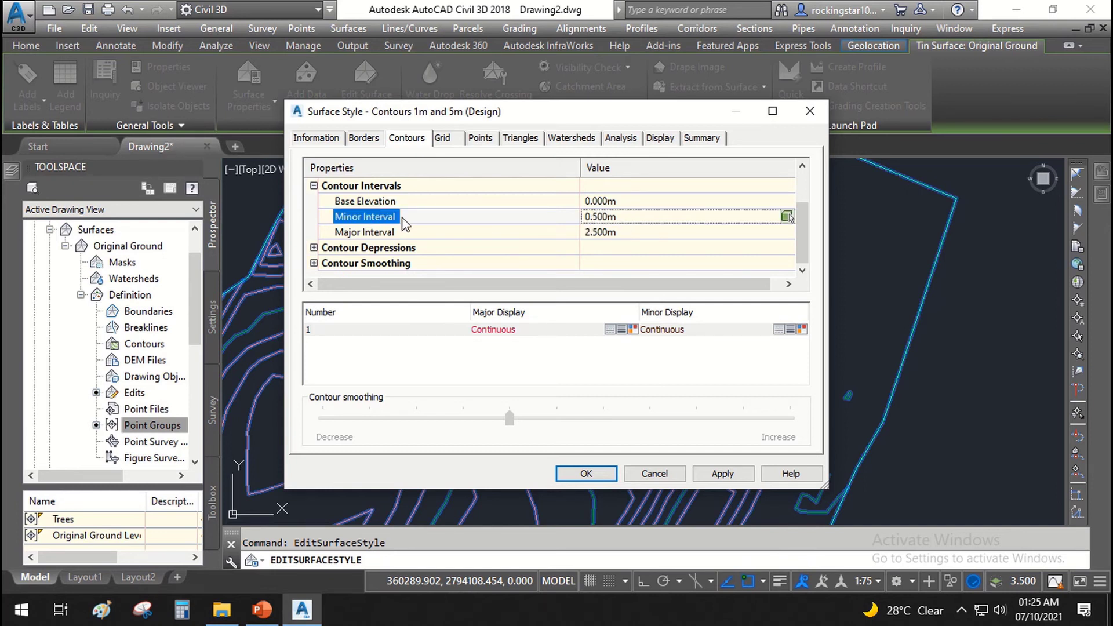
# - Check the style's major contour interval and its contour depression settings
pyautogui.click(409, 237)
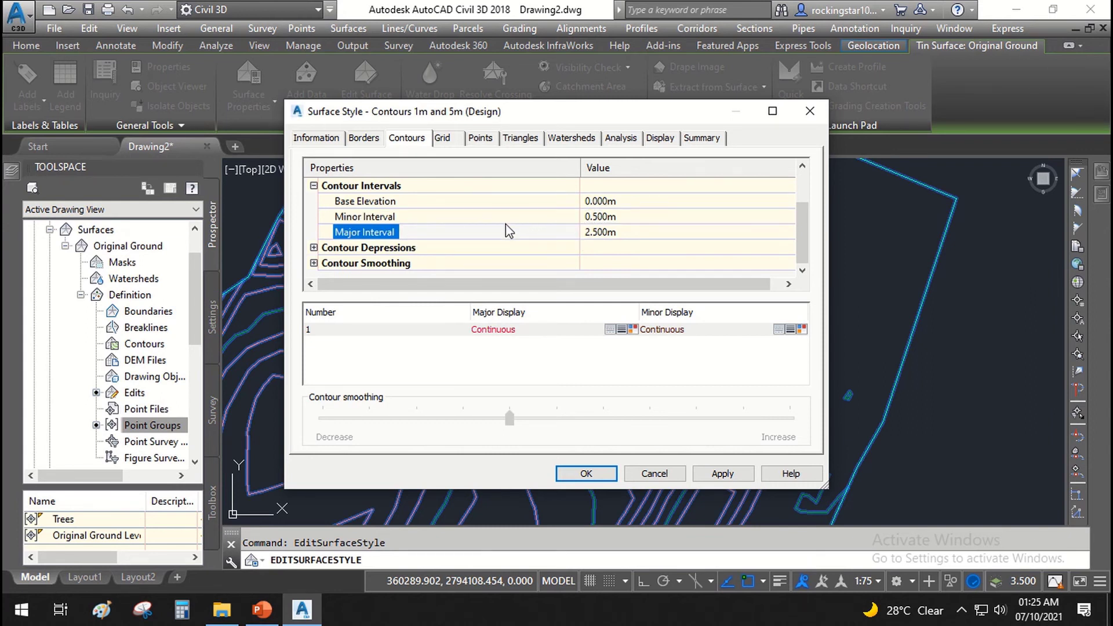
pyautogui.click(313, 186)
pyautogui.click(314, 187)
pyautogui.click(313, 187)
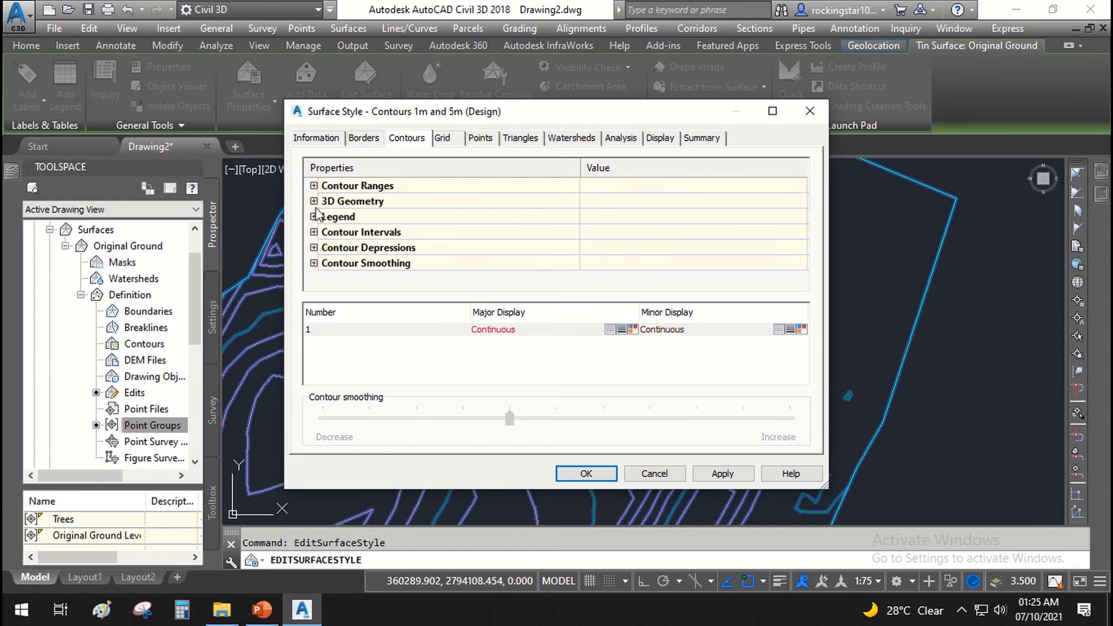
pyautogui.click(313, 248)
pyautogui.scroll(-1, 449, 246)
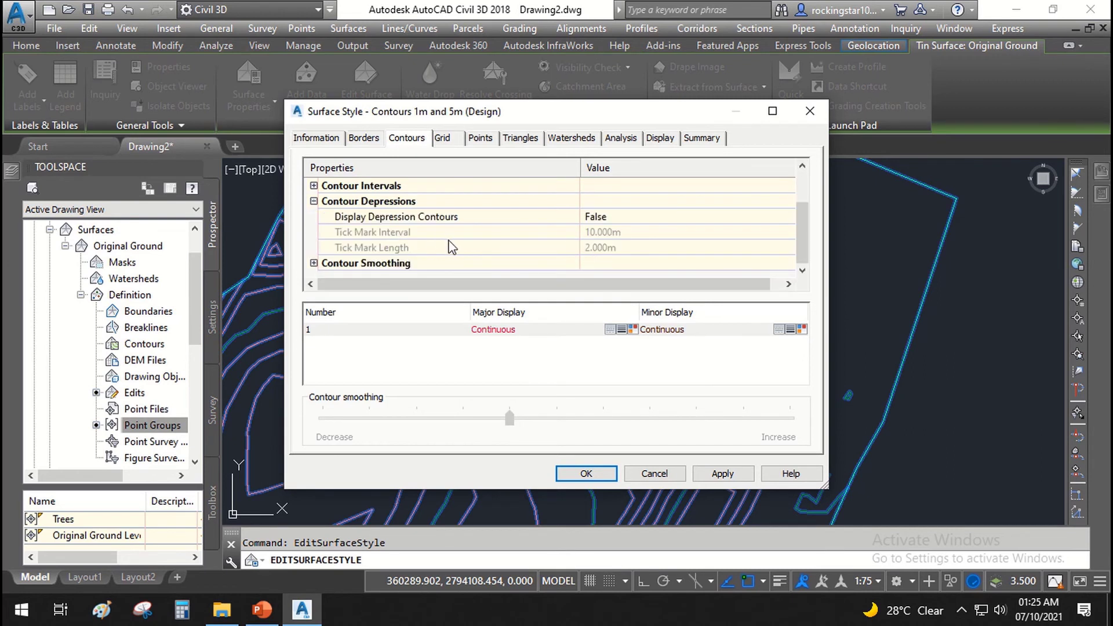
pyautogui.click(313, 201)
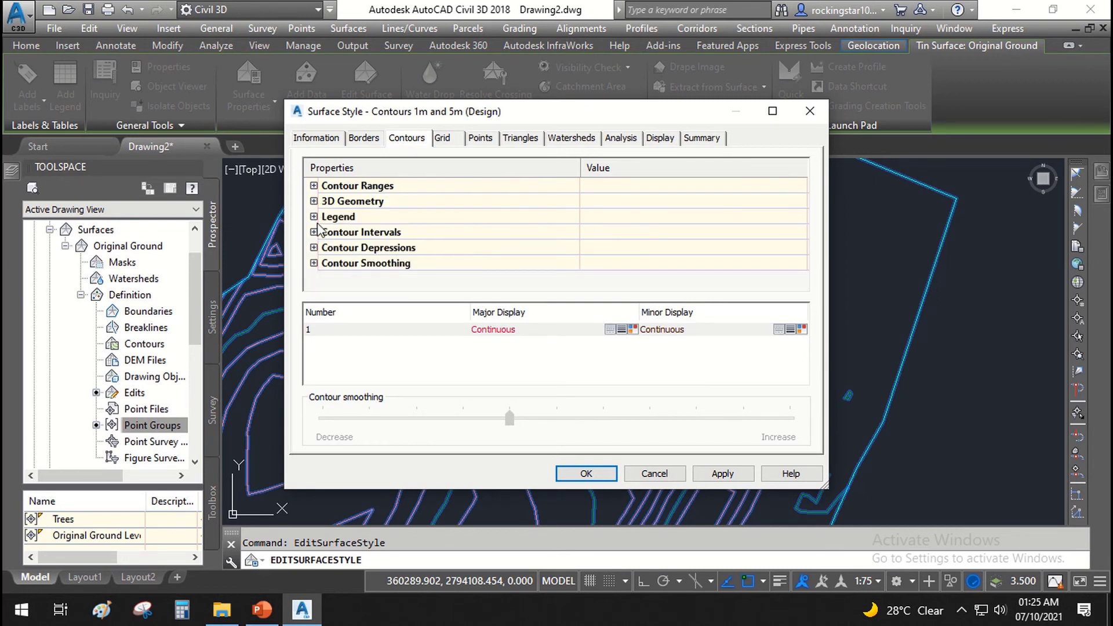
# - Enable Smooth Contours in the surface style and raise the contour smoothing to its maximum
pyautogui.click(314, 263)
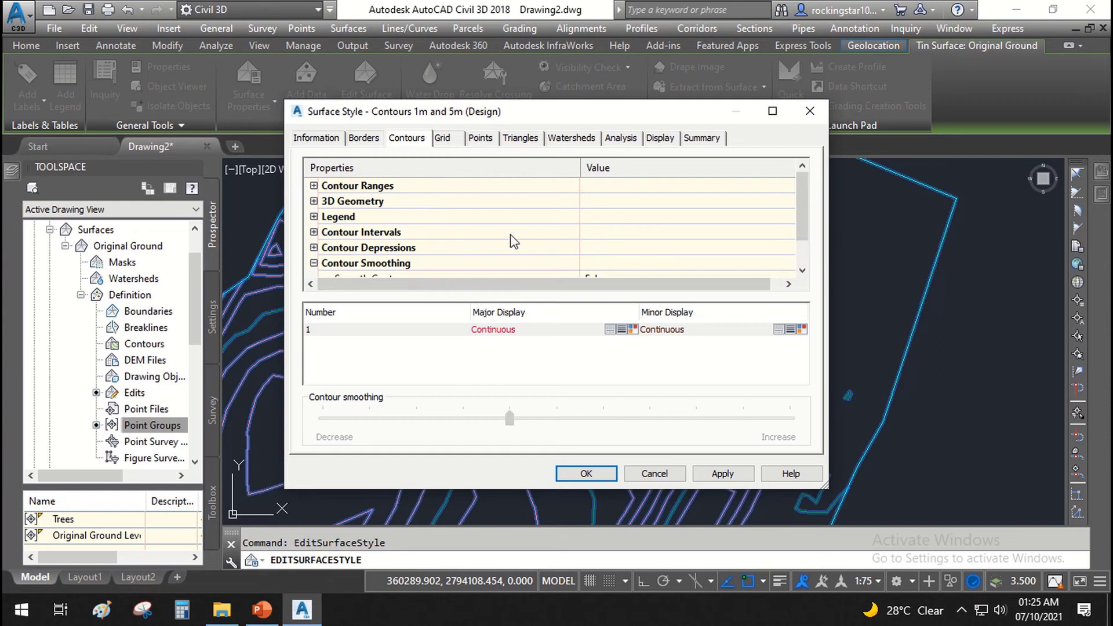
pyautogui.scroll(-1, 534, 240)
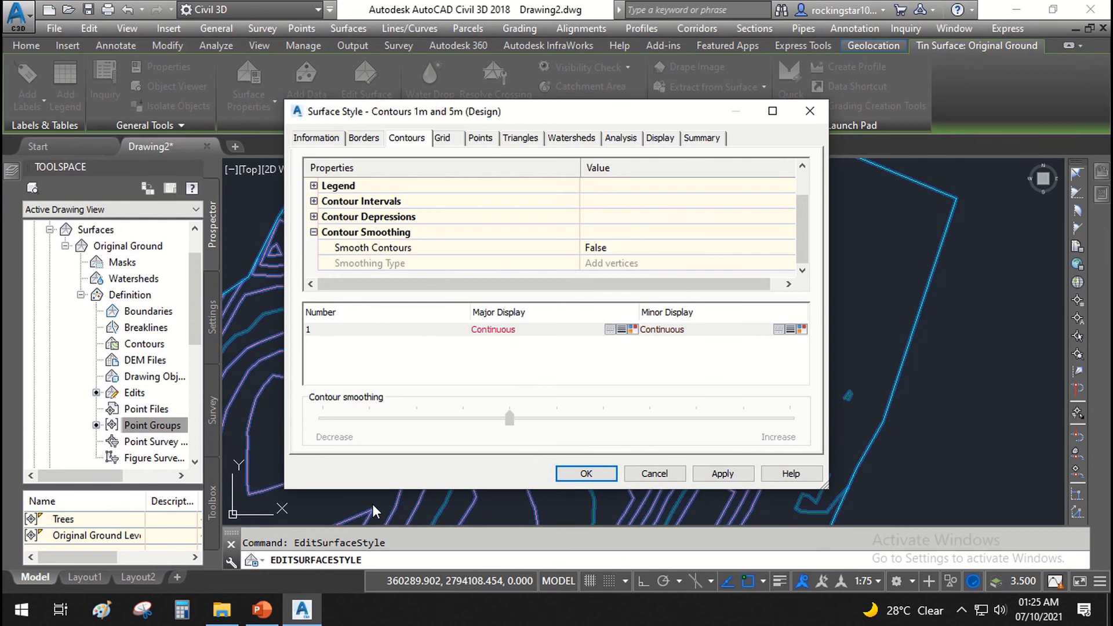
pyautogui.click(360, 248)
pyautogui.click(603, 248)
pyautogui.click(609, 249)
pyautogui.click(614, 283)
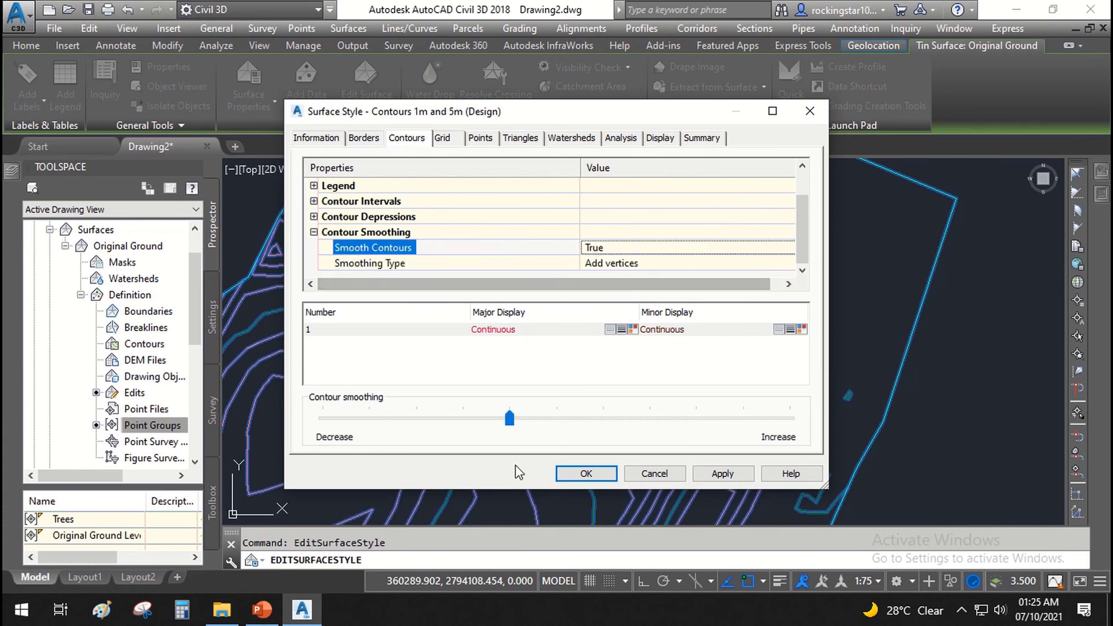
pyautogui.moveTo(510, 418); pyautogui.dragTo(790, 418)
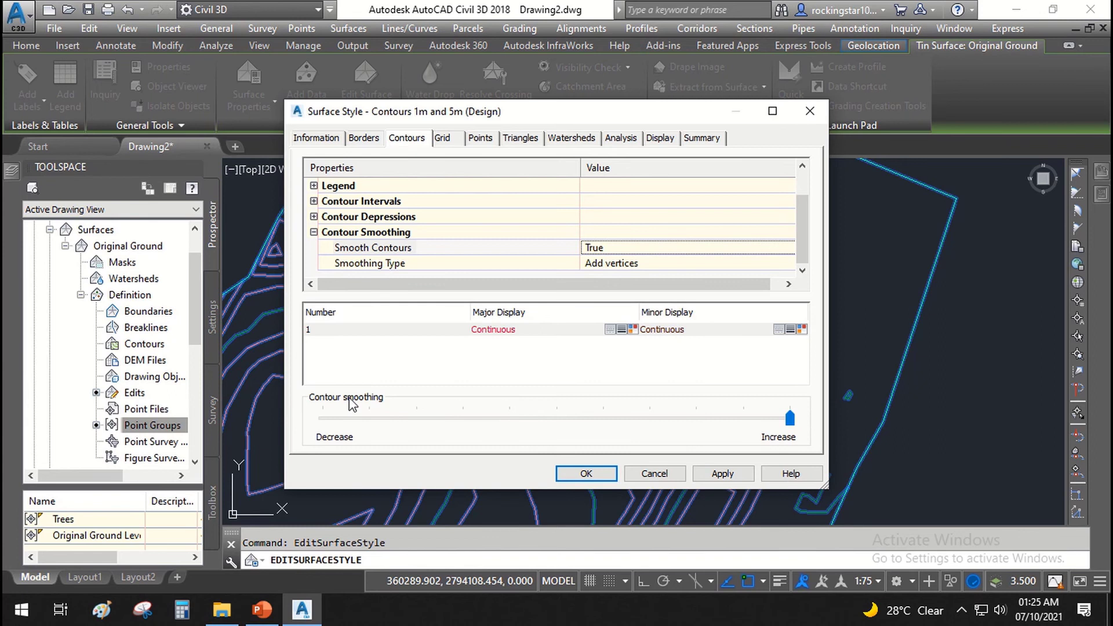
# - Change the contour smoothing type to Spline curve, then apply and accept the surface style changes
pyautogui.click(603, 266)
pyautogui.click(603, 264)
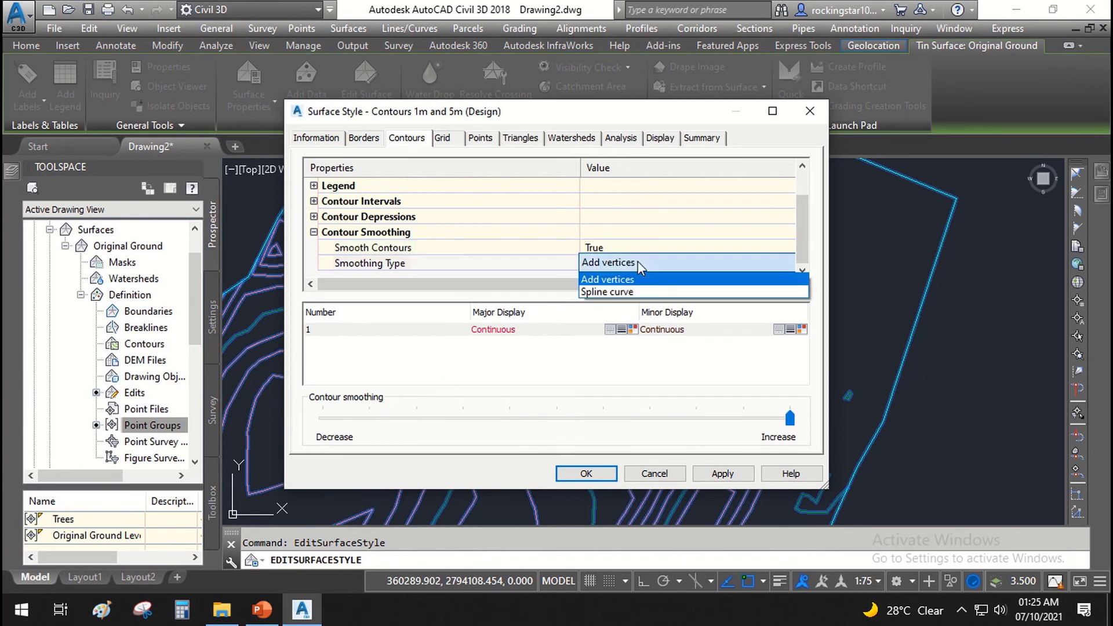
pyautogui.click(624, 294)
pyautogui.click(719, 475)
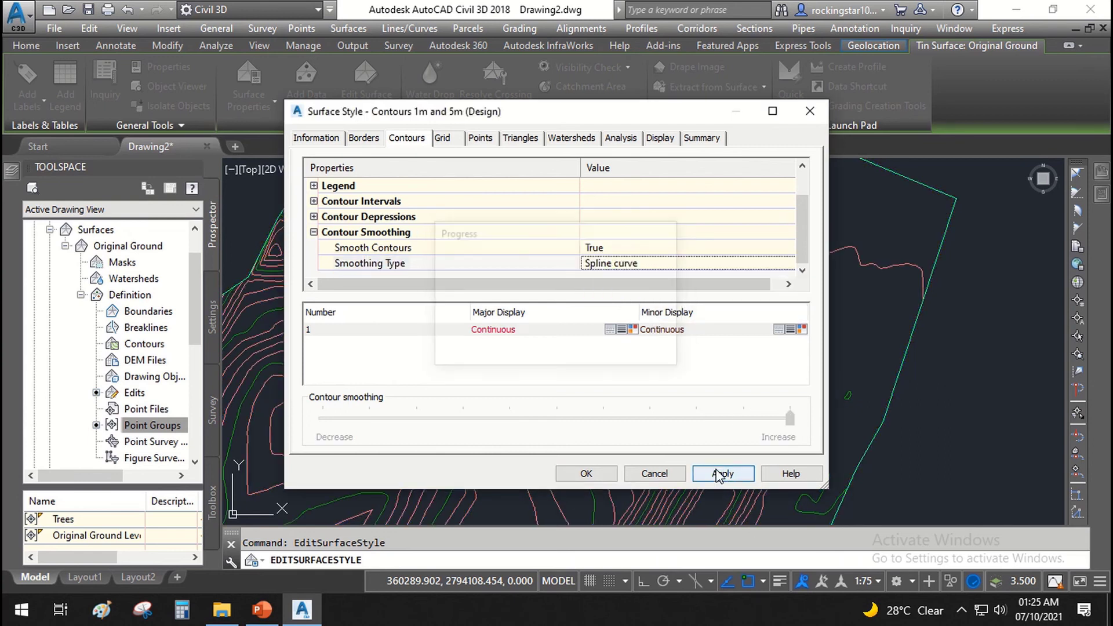
pyautogui.click(583, 475)
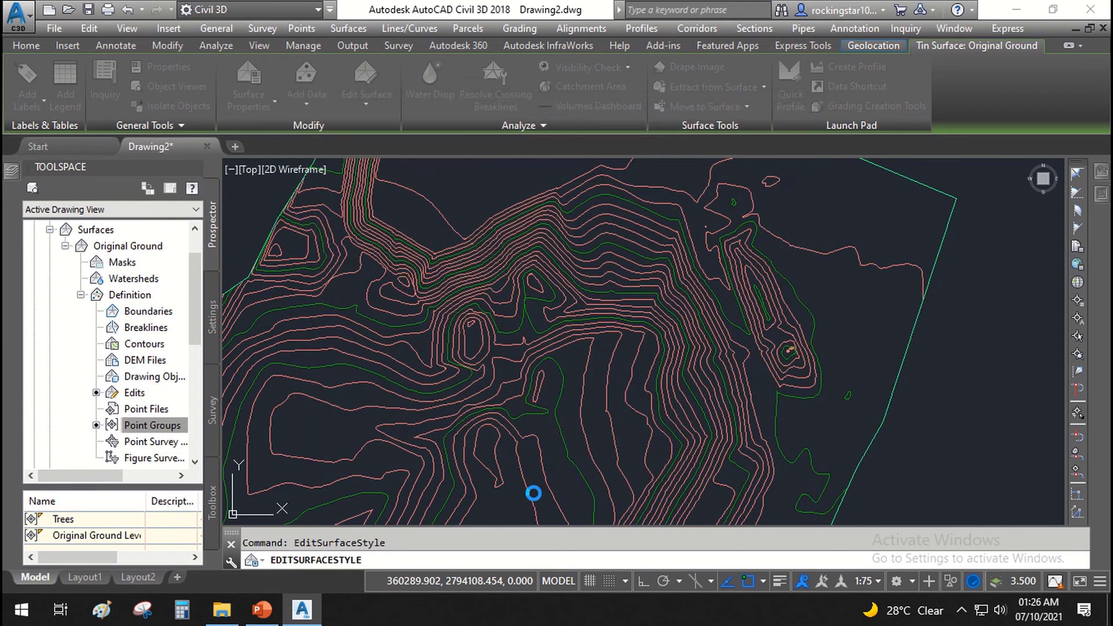
# - Inspect the smoothed contours on the Original Ground surface and open the surface in the Object Viewer
pyautogui.scroll(8, 420, 444)
pyautogui.scroll(6, 445, 443)
pyautogui.scroll(-5, 540, 415)
pyautogui.scroll(-4, 540, 406)
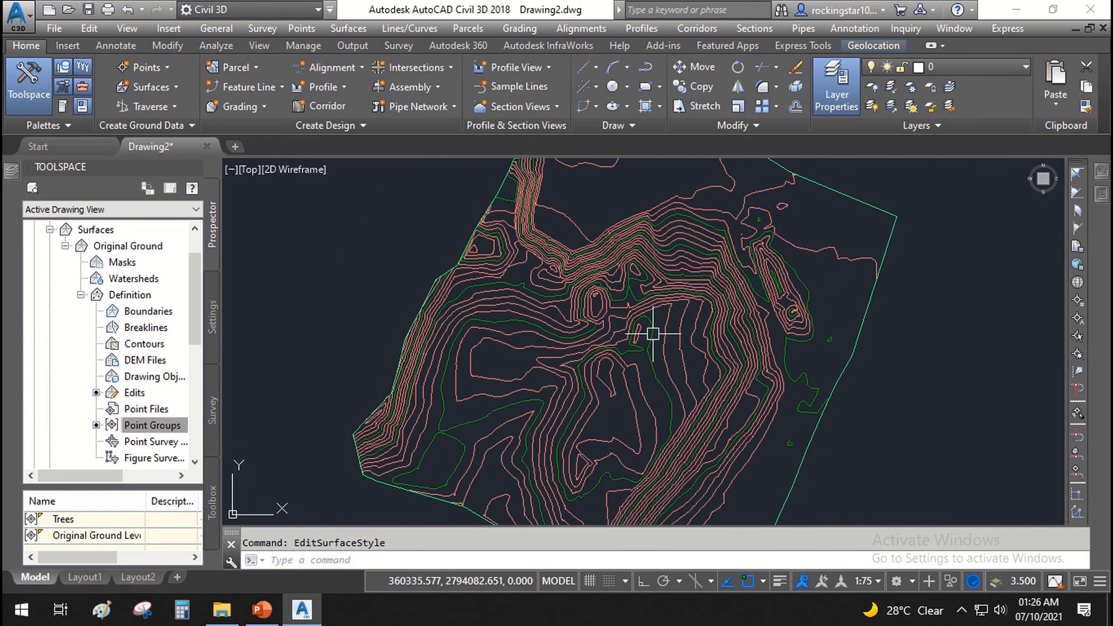
pyautogui.scroll(8, 509, 380)
pyautogui.click(539, 336)
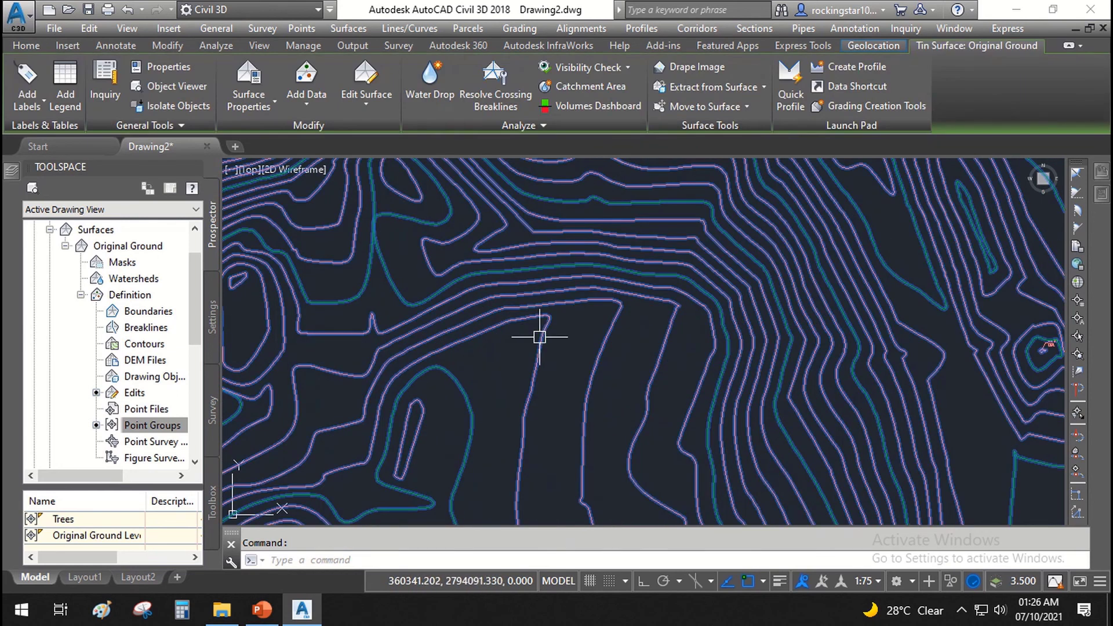
pyautogui.rightClick(539, 336)
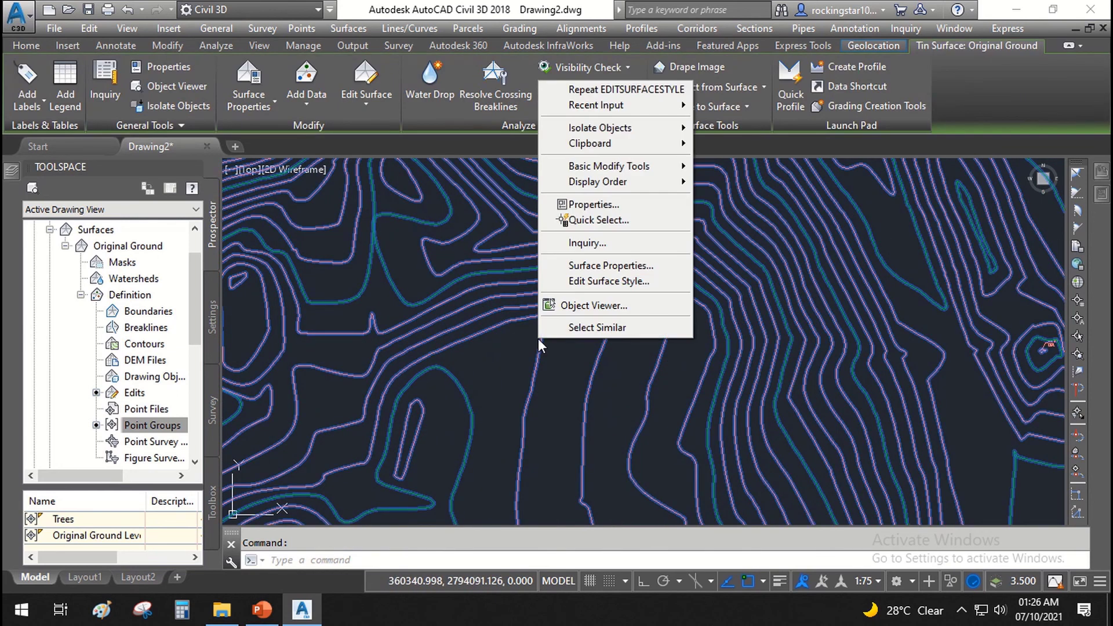
pyautogui.click(589, 306)
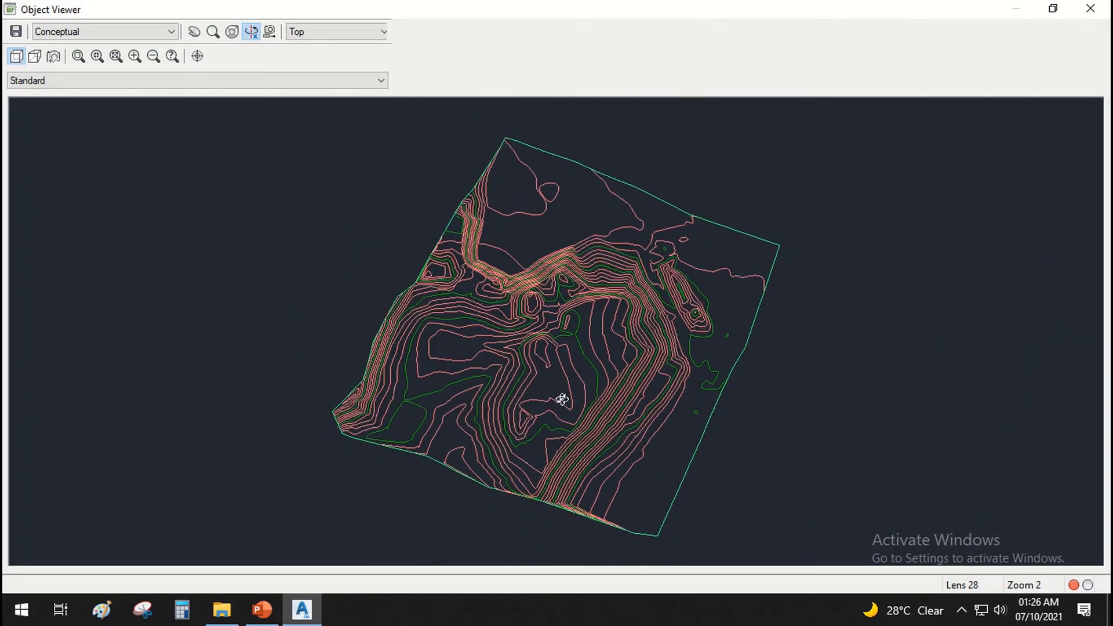
# - Orbit the Original Ground surface in 3D to examine the terrain from several angles
pyautogui.moveTo(562, 400); pyautogui.dragTo(559, 348)
pyautogui.moveTo(597, 455)
pyautogui.mouseDown()
pyautogui.moveTo(512, 344)
pyautogui.moveTo(571, 327)
pyautogui.moveTo(576, 462)
pyautogui.moveTo(458, 332)
pyautogui.mouseUp()
pyautogui.moveTo(564, 289); pyautogui.dragTo(555, 419)
pyautogui.moveTo(534, 346); pyautogui.dragTo(462, 381)
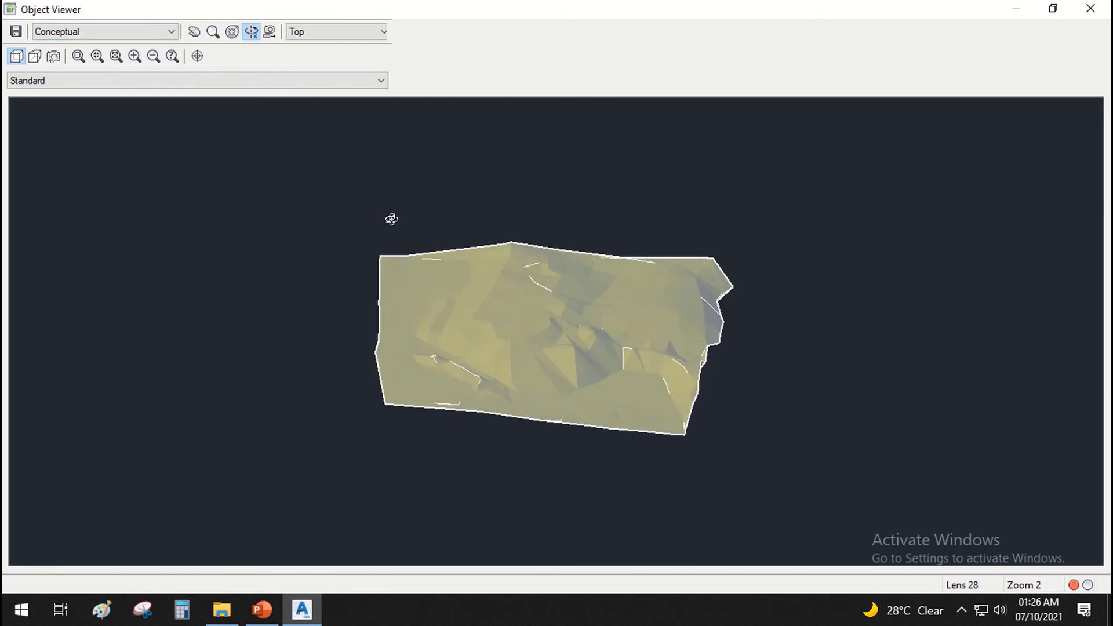
pyautogui.moveTo(624, 364); pyautogui.dragTo(547, 386)
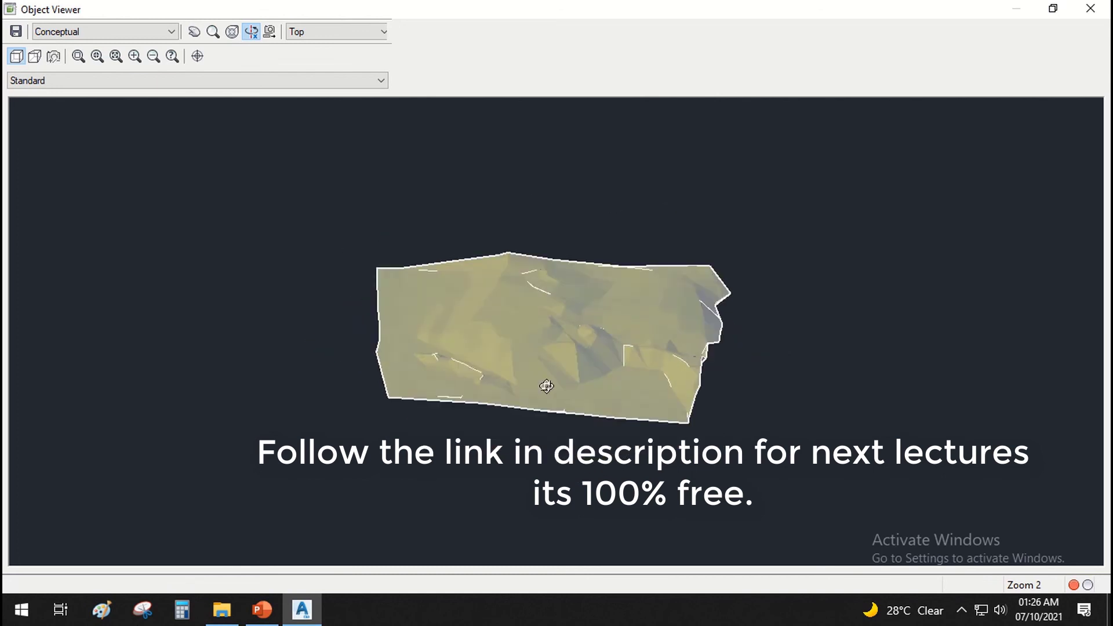
pyautogui.moveTo(572, 313); pyautogui.dragTo(596, 403)
pyautogui.moveTo(505, 305); pyautogui.dragTo(595, 346)
pyautogui.moveTo(565, 300); pyautogui.dragTo(585, 403)
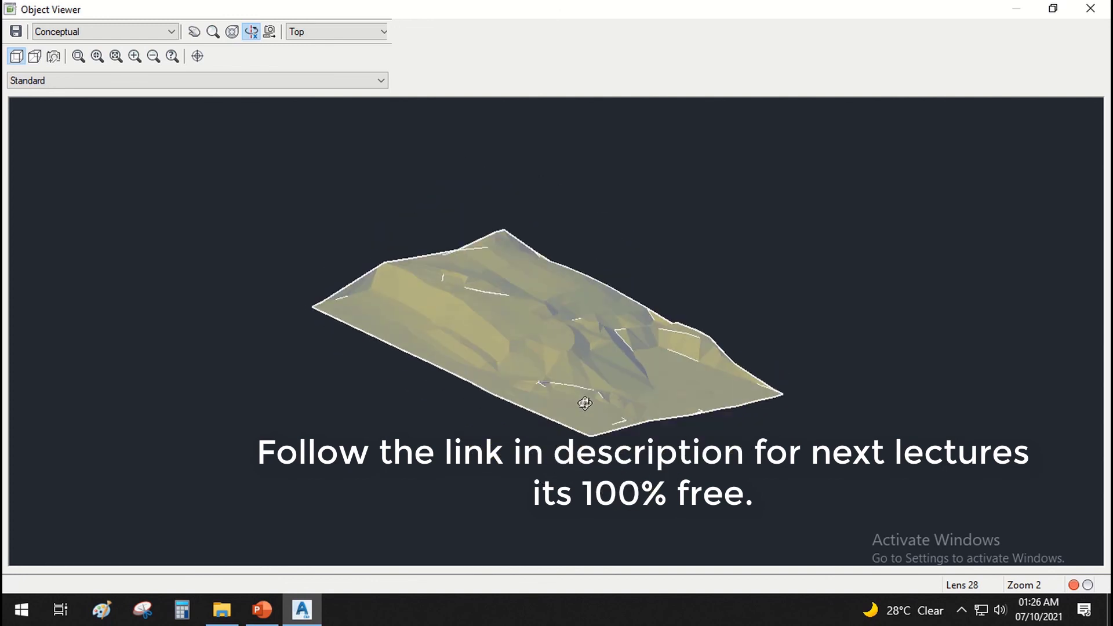